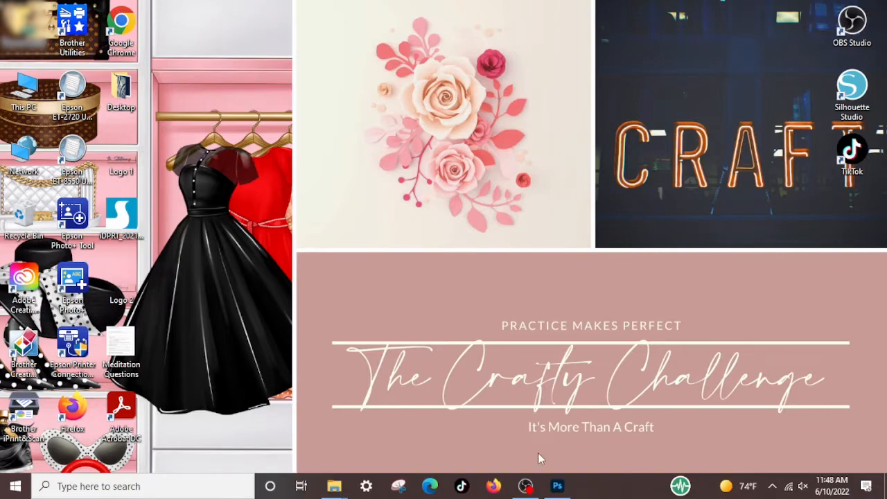
Switch to Photoshop and create a blank portrait 8.5 x 11 in document at 300 pixels/inch with a white background.
left_click(559, 483)
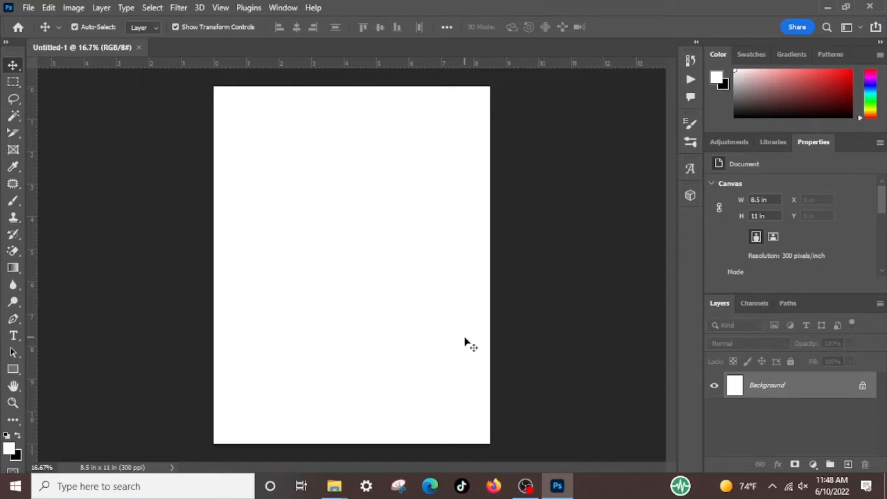
left_click(29, 8)
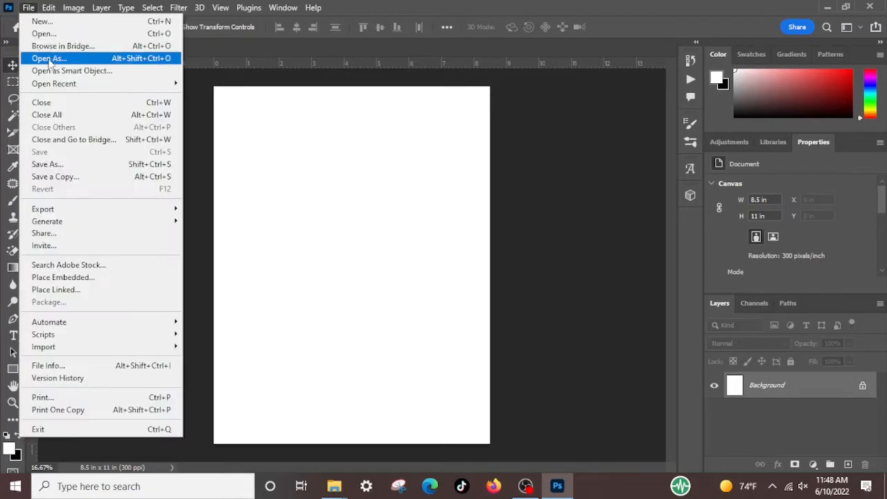
left_click(43, 20)
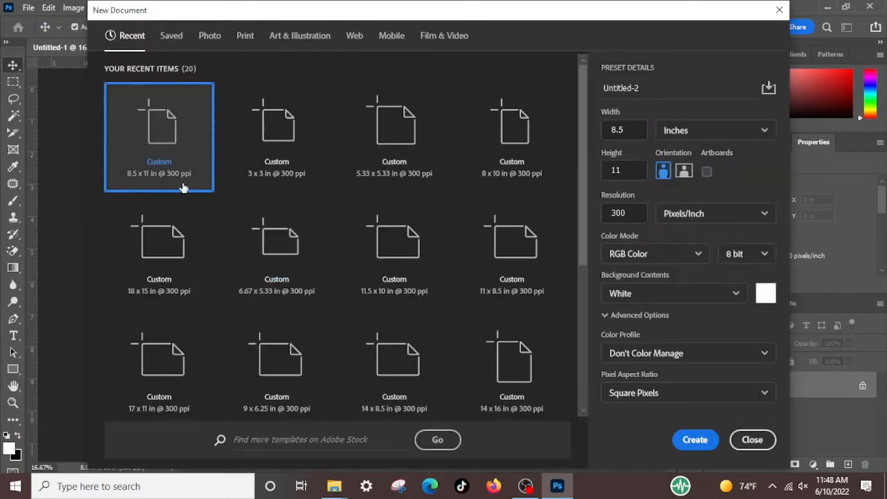
left_click(688, 440)
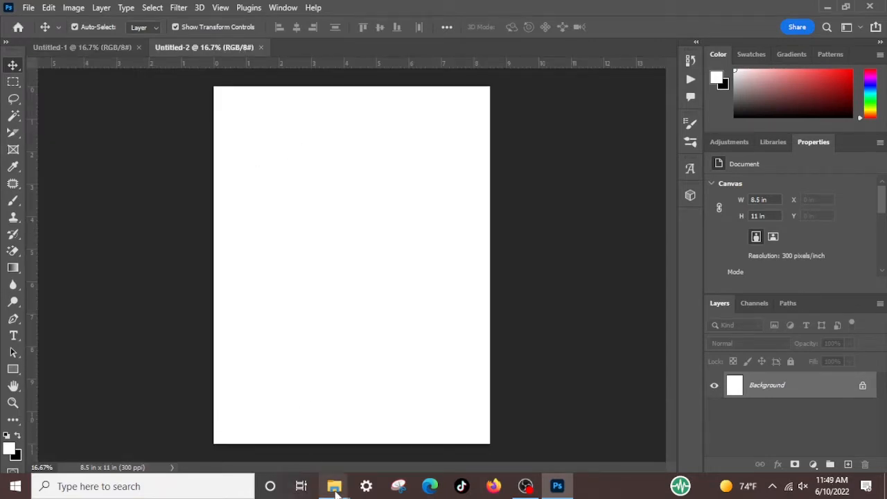
In the Fashion Set 58 folder window, select the images FS58-1, FS58-4, FS58-10, FS58-14 and FS58-17 together.
mouse_move(336, 489)
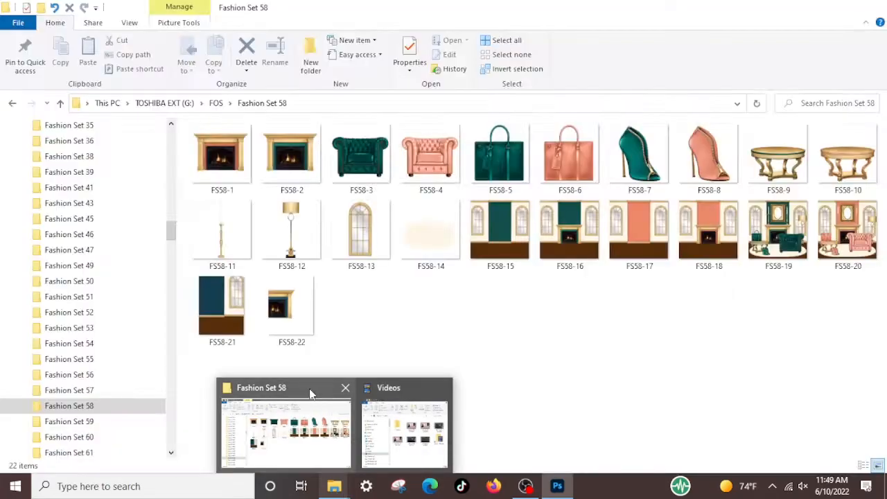
left_click(310, 396)
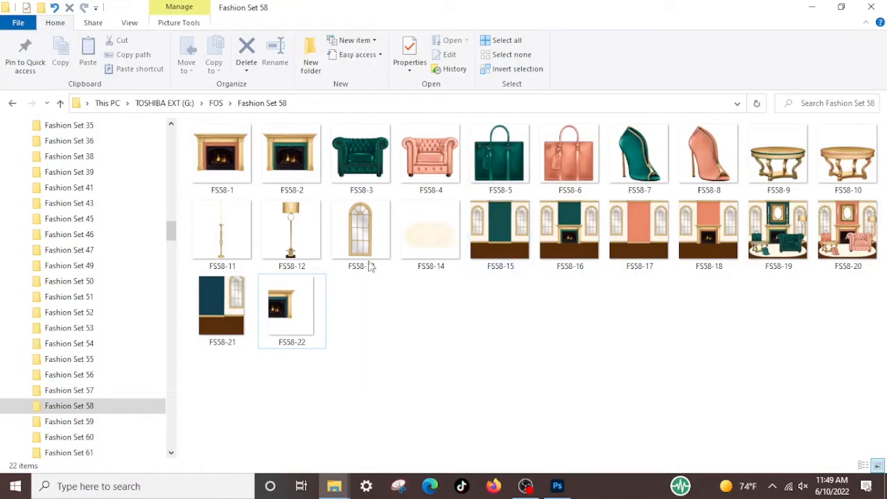
left_click(197, 131)
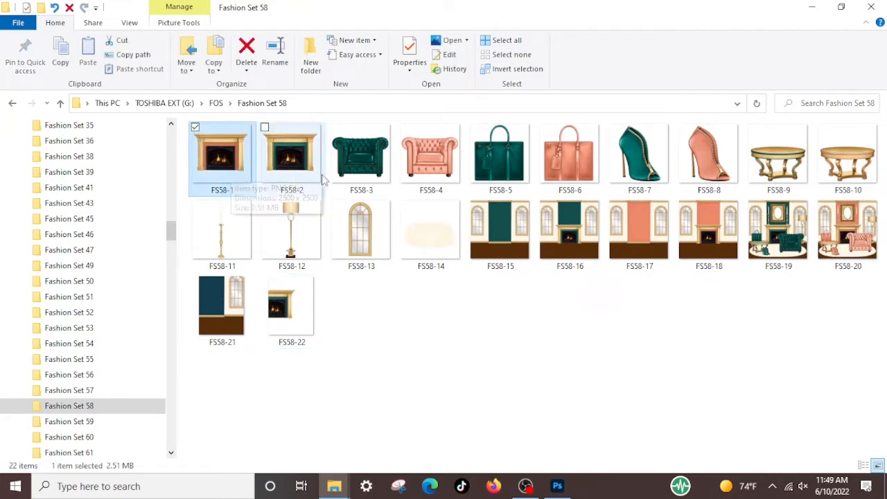
left_click(404, 129)
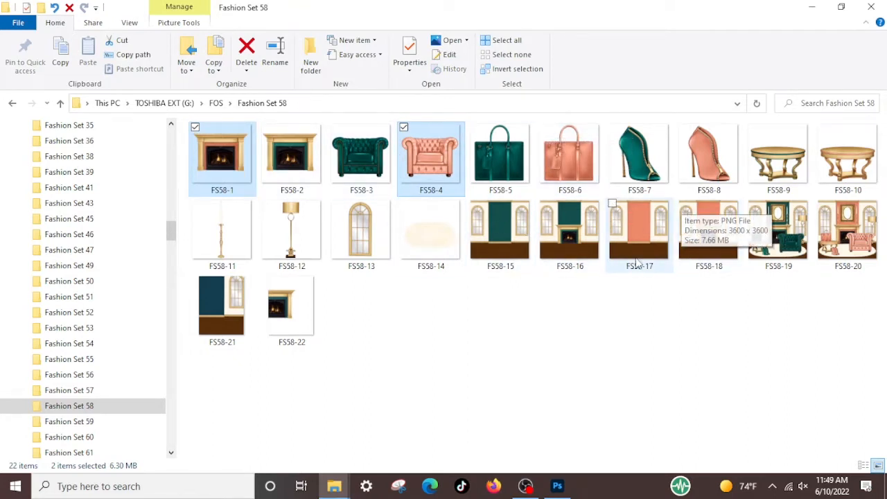
left_click(611, 204)
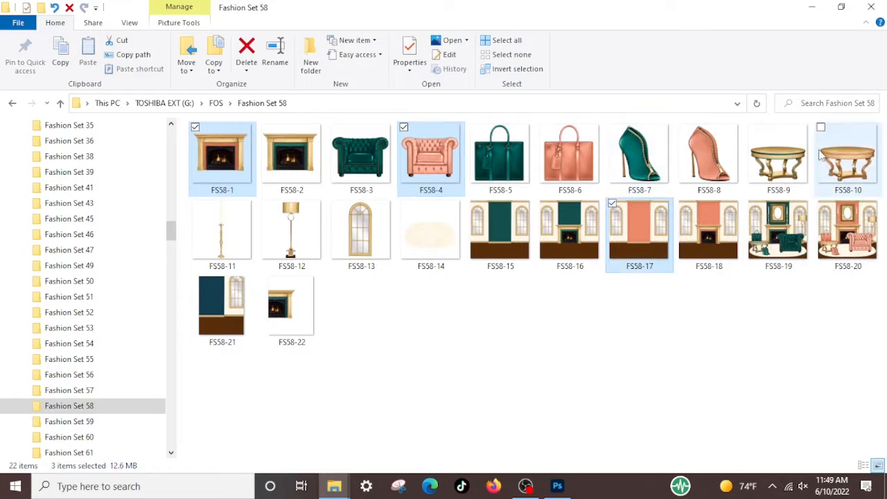
left_click(822, 131)
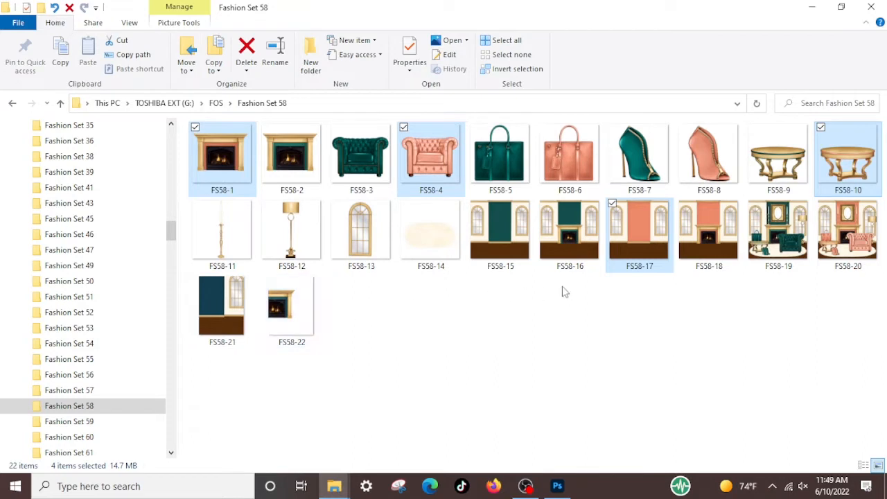
left_click(404, 203)
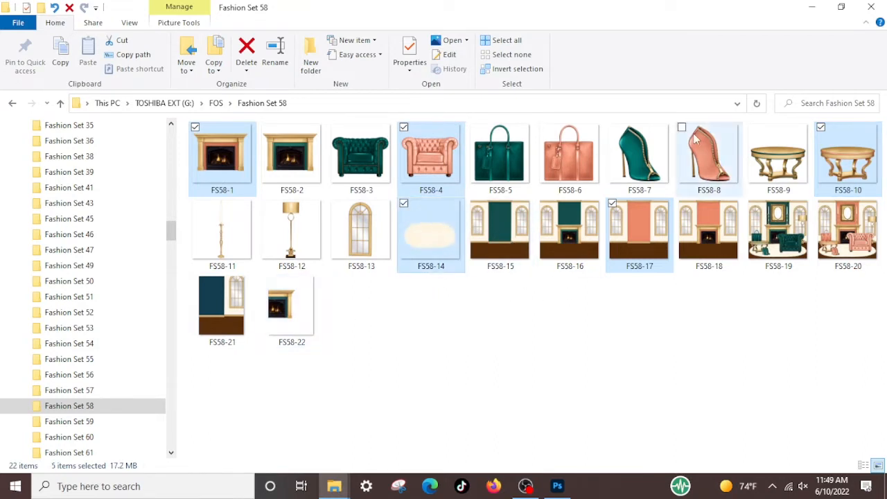
Place the five selected Fashion Set 58 images into the new blank document, accepting each one at its default size.
left_click(841, 9)
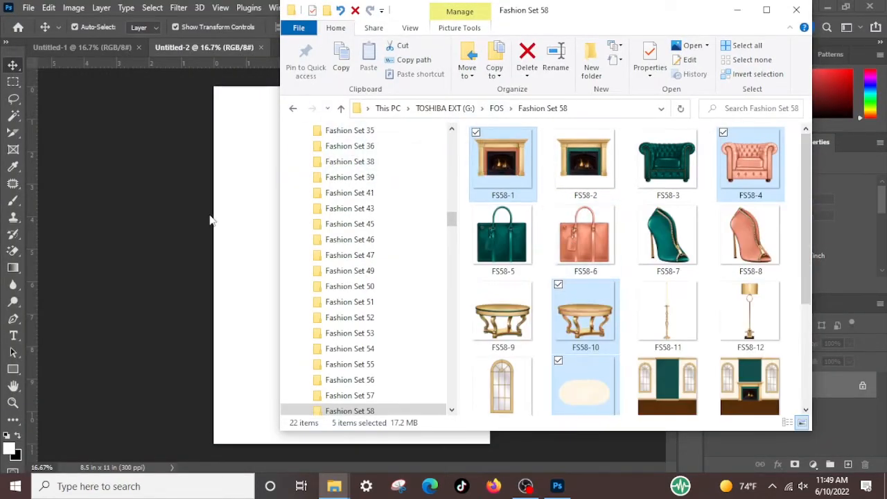
left_click_drag(211, 221, 212, 220)
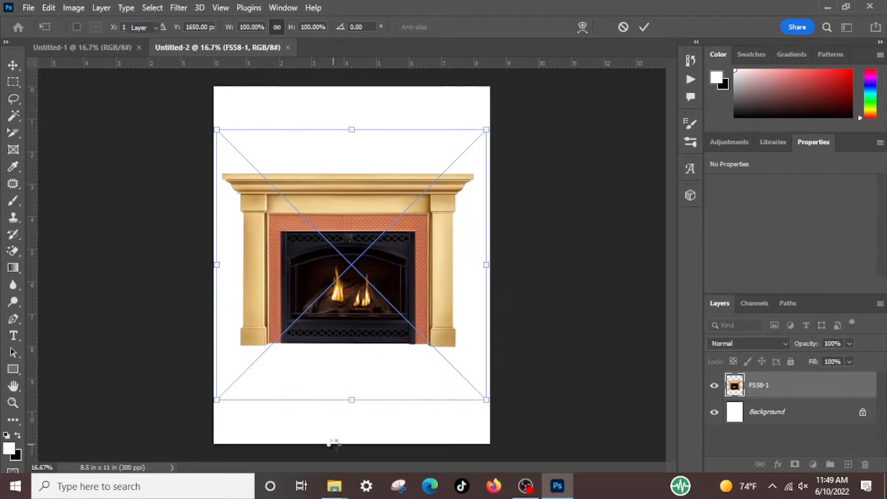
key("Return")
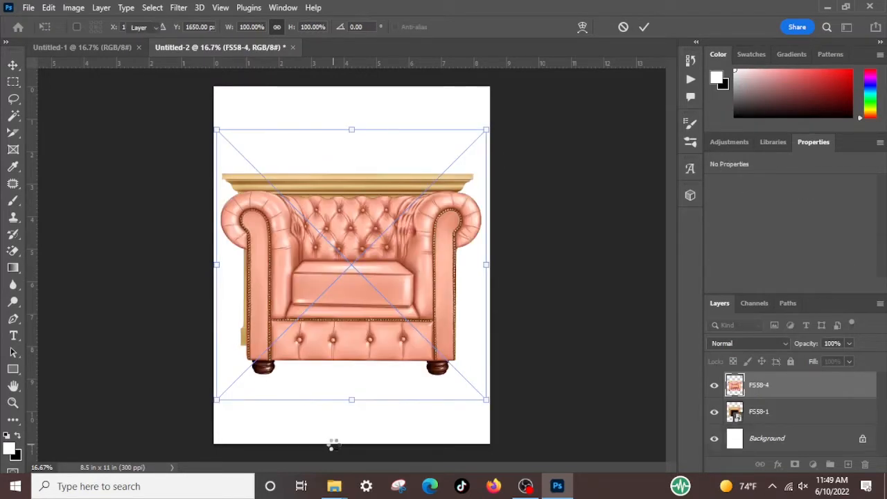
key("Return")
key("Return")
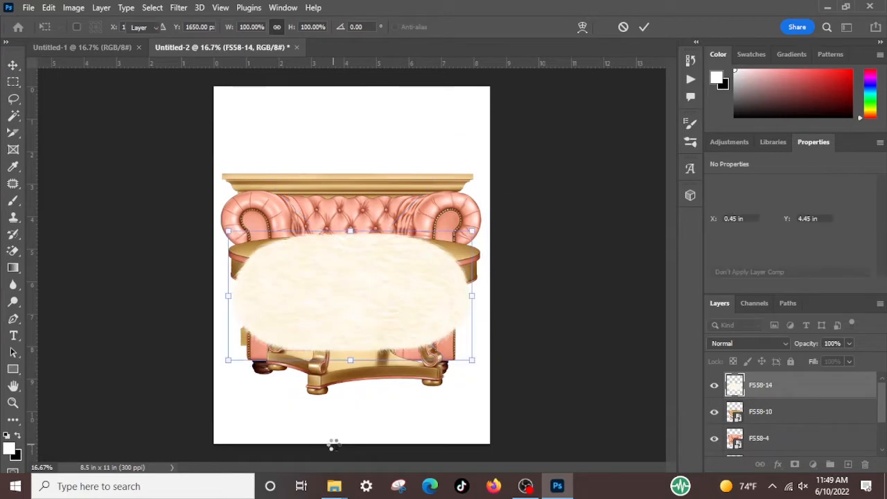
key("Return")
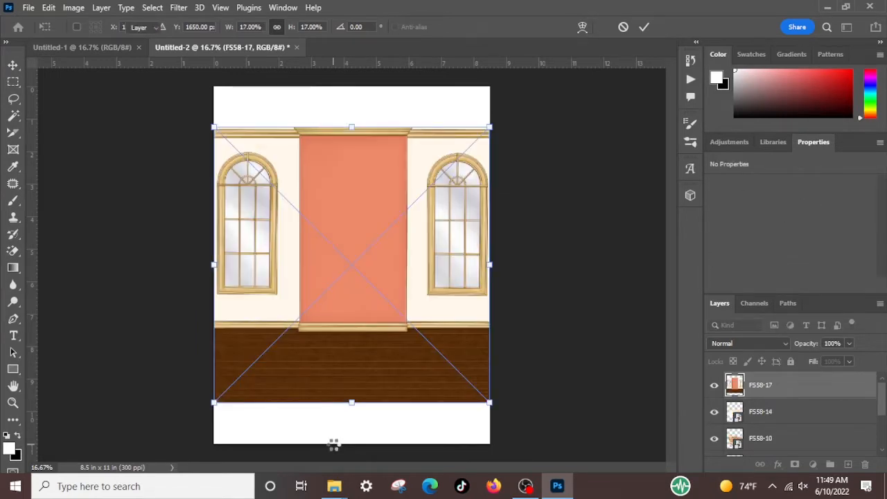
key("Return")
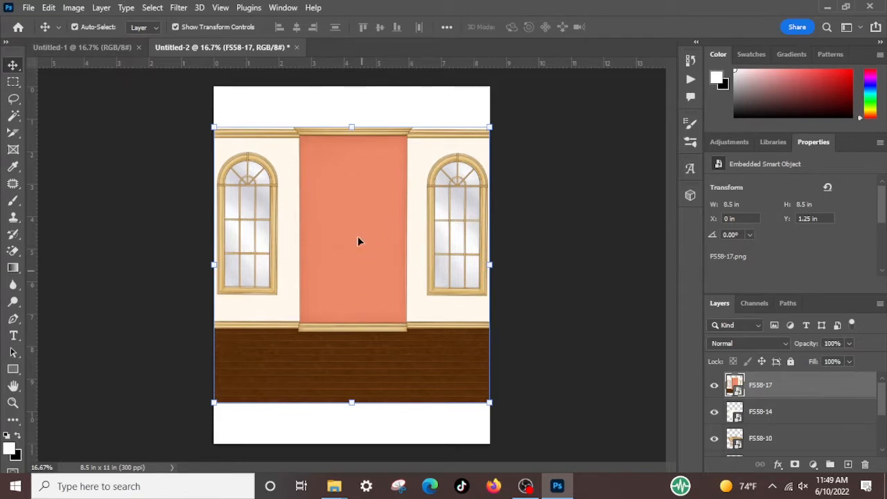
Move the FS58-17 room layer directly above Background and hide the FS58-14, FS58-10, FS58-4 and FS58-1 layers.
left_click_drag(805, 386, 792, 431)
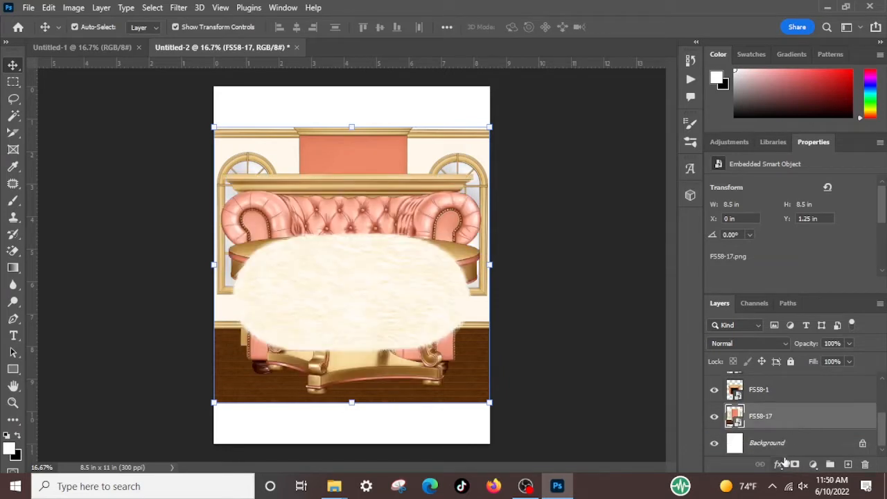
scroll(789, 424, "up", 4)
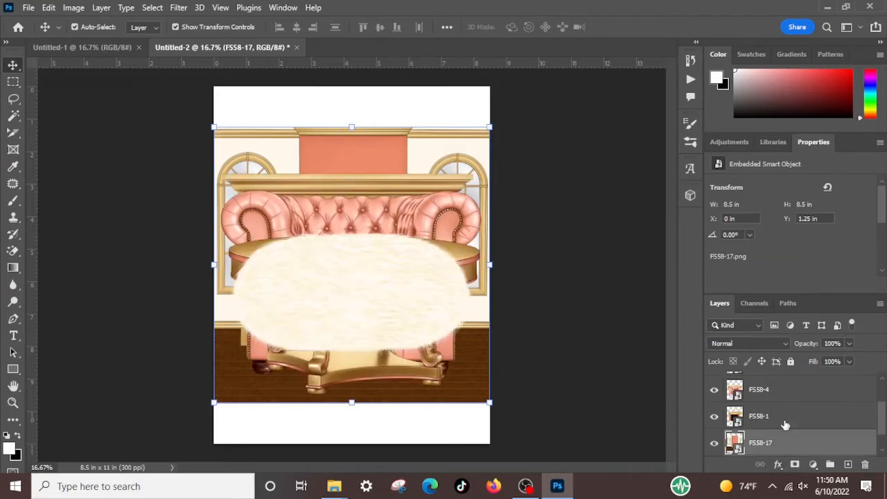
left_click(714, 385)
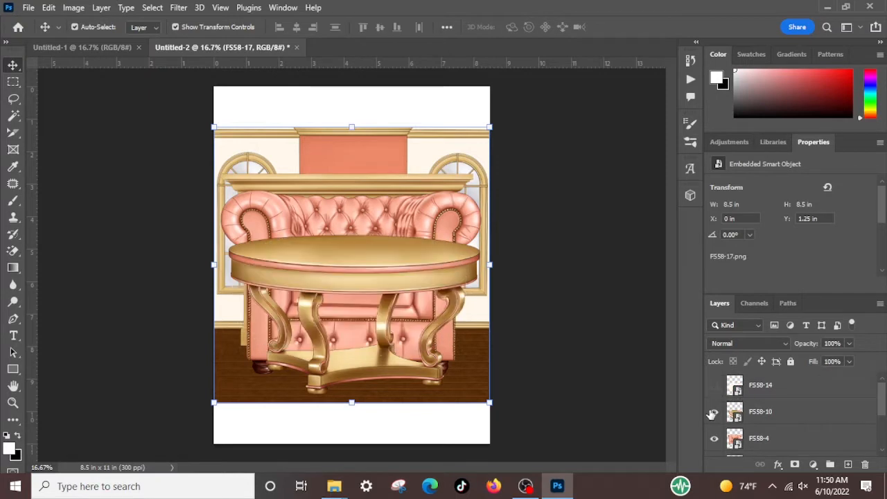
left_click(714, 412)
left_click(714, 438)
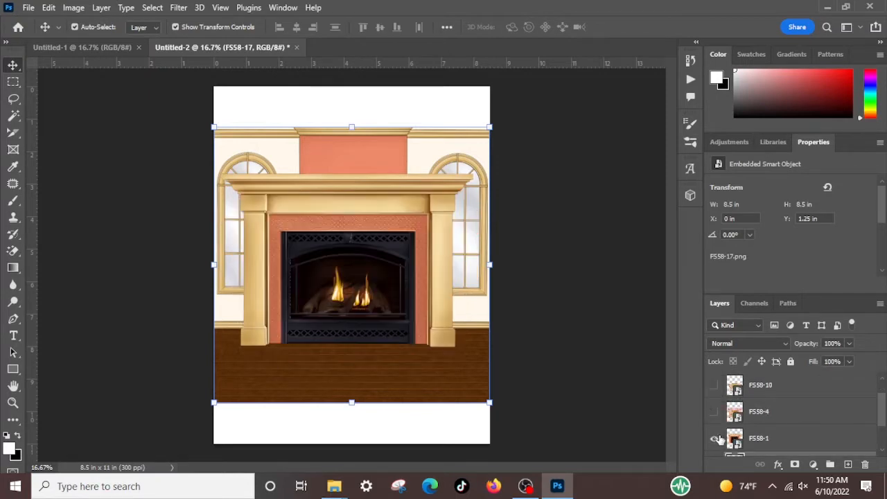
scroll(714, 436, "down", 2)
left_click(713, 412)
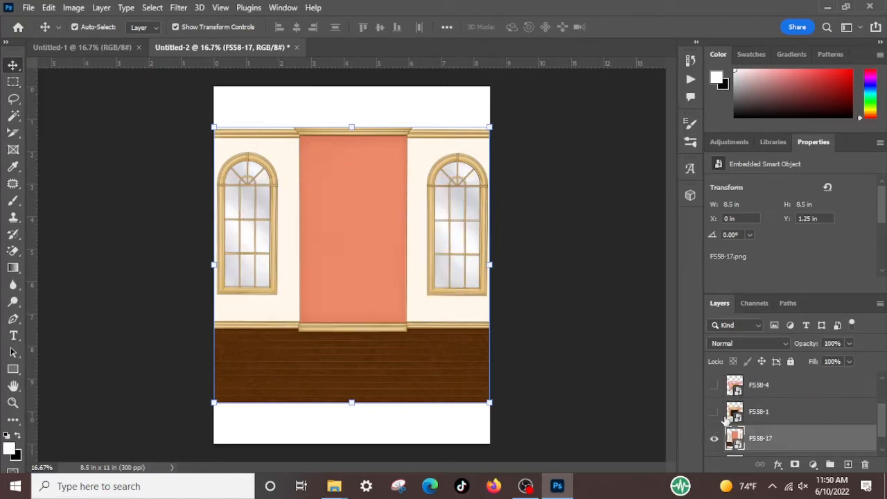
scroll(765, 411, "down", 1)
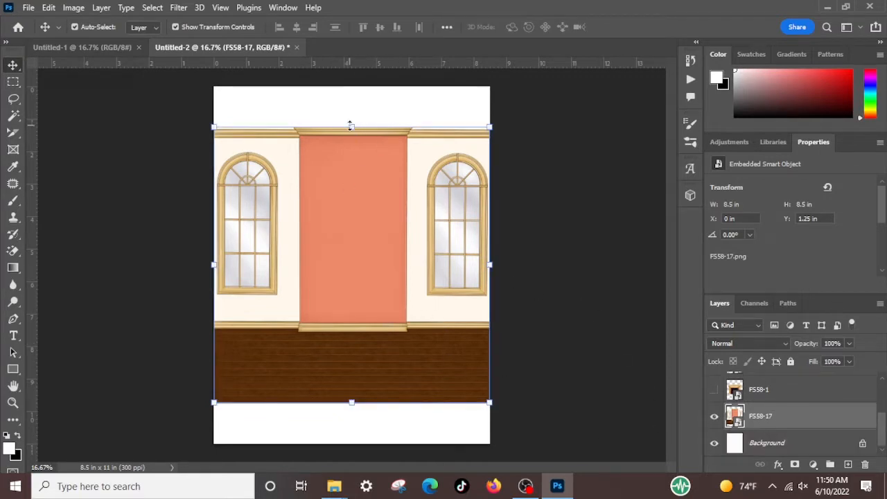
Enlarge the FS58-17 room image to about 24.64% so it covers the whole page, and shift it slightly down and right.
left_click_drag(350, 124, 356, 85)
left_click_drag(352, 402, 347, 443)
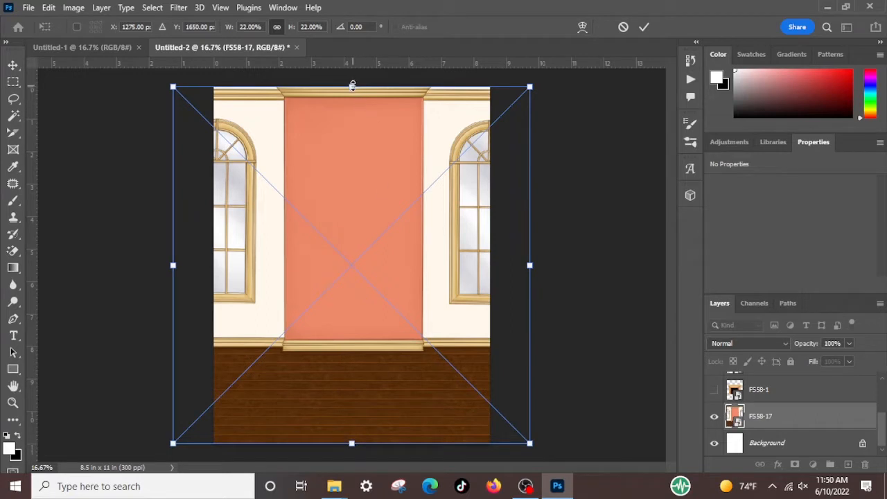
left_click_drag(352, 85, 358, 43)
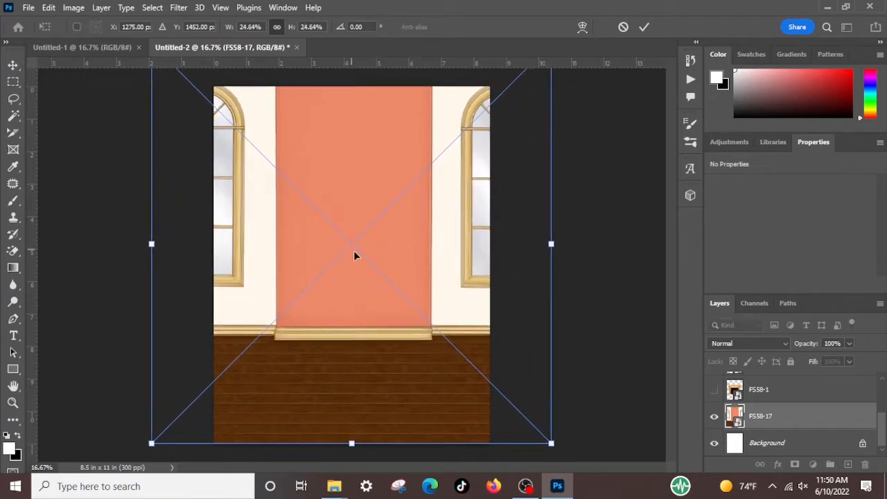
left_click_drag(353, 256, 361, 264)
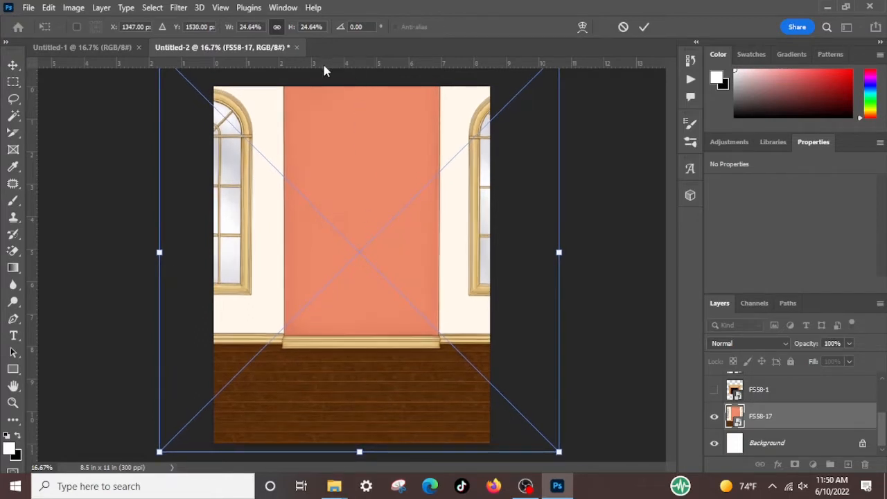
Add a horizontal guide at about 7.5 in, align the room's floor line to it and scale the image to 26%.
left_click_drag(323, 64, 305, 330)
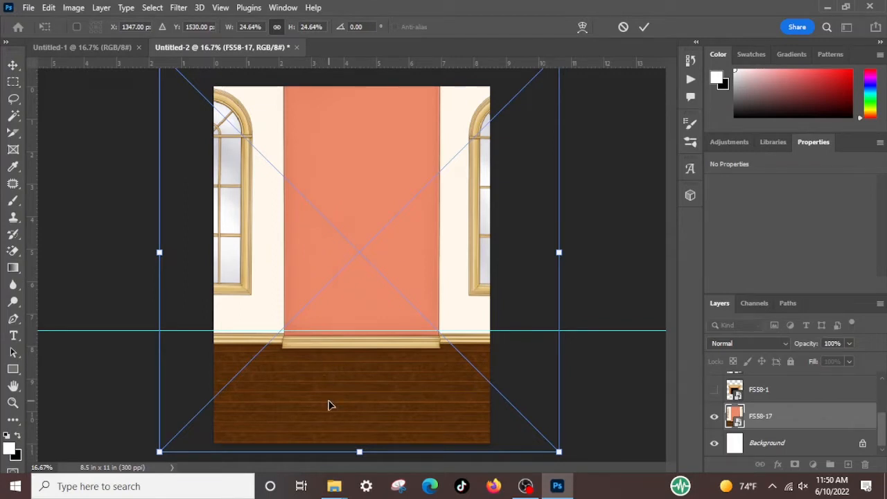
left_click_drag(329, 405, 327, 390)
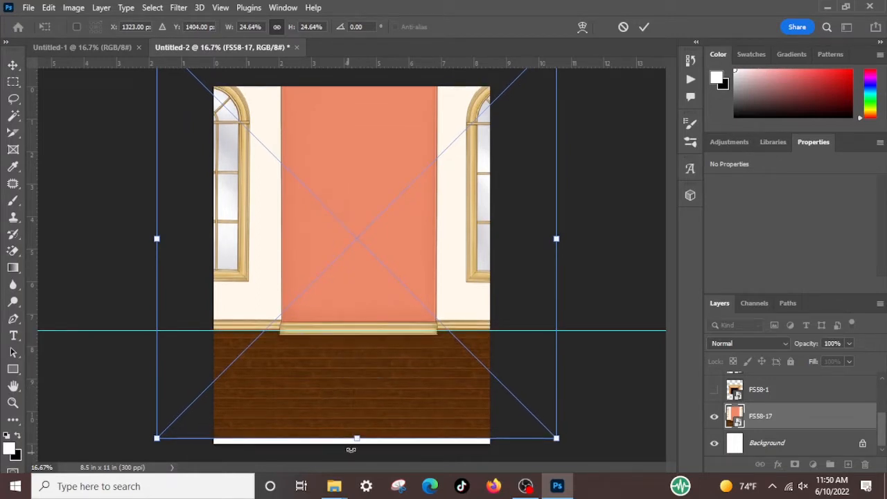
left_click_drag(357, 438, 360, 418)
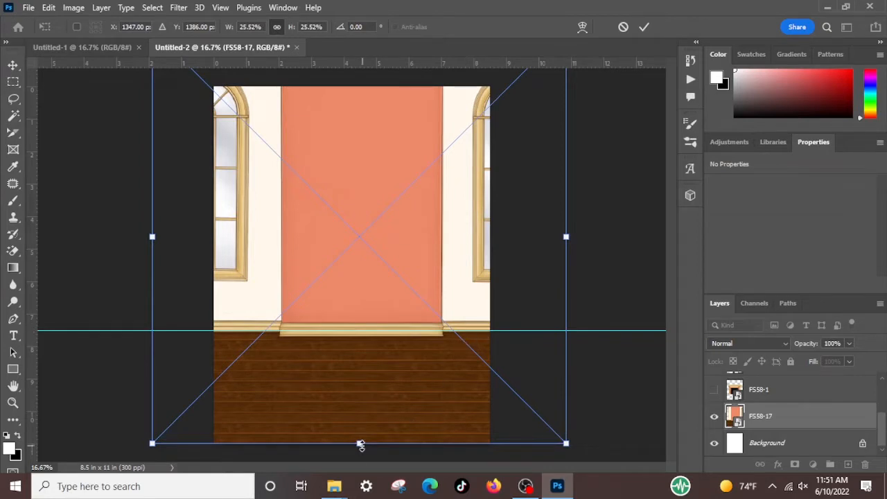
left_click_drag(361, 445, 370, 421)
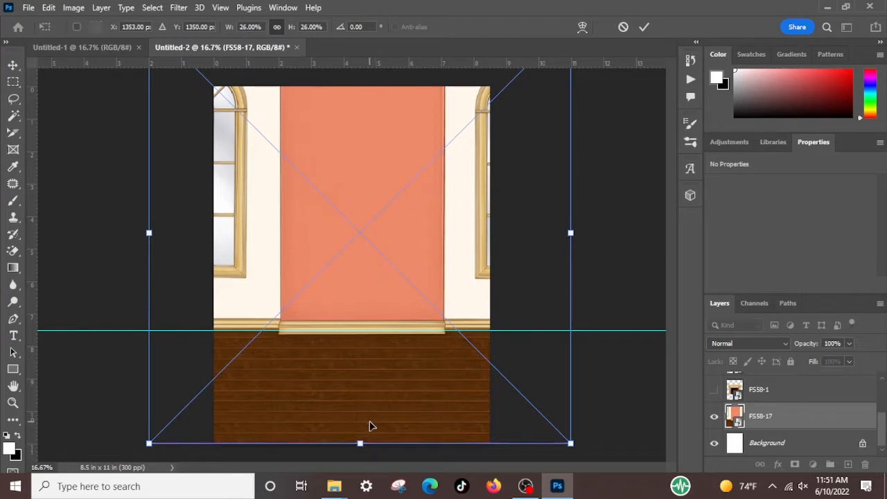
key("Return")
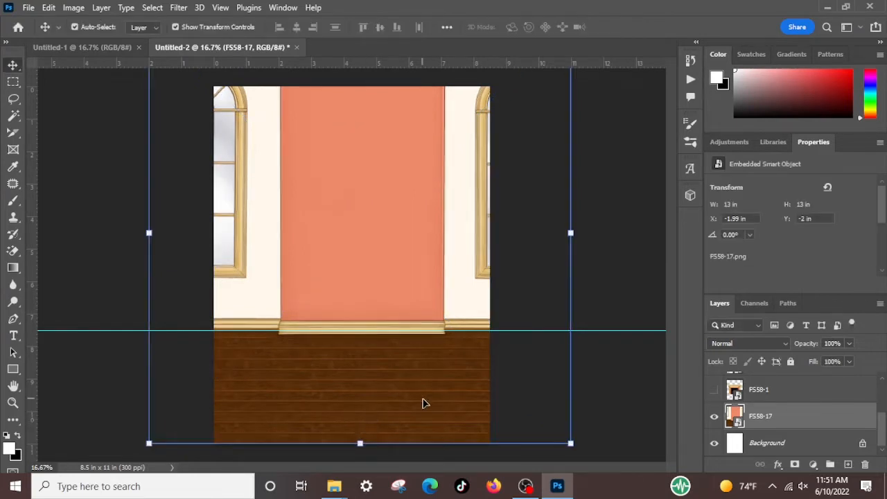
Shift the room image right to about X -0.27 in so its left window sits on the page, and deselect it.
left_click_drag(440, 409, 479, 407)
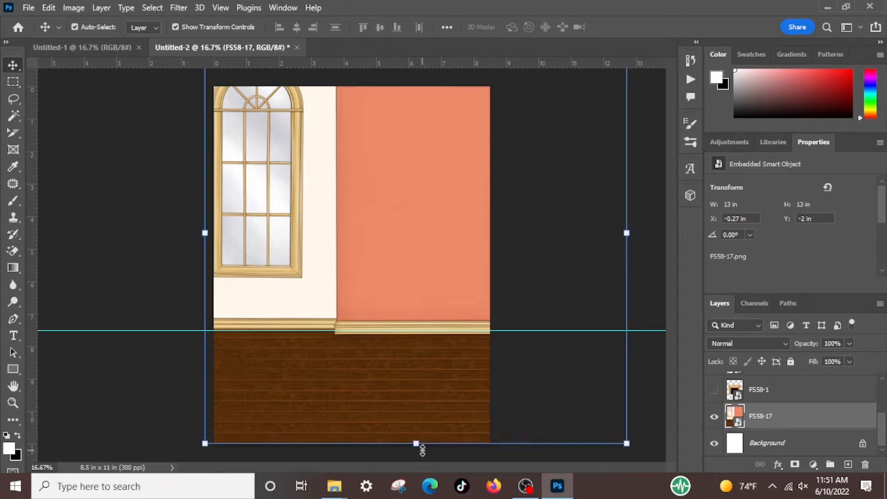
left_click(153, 224)
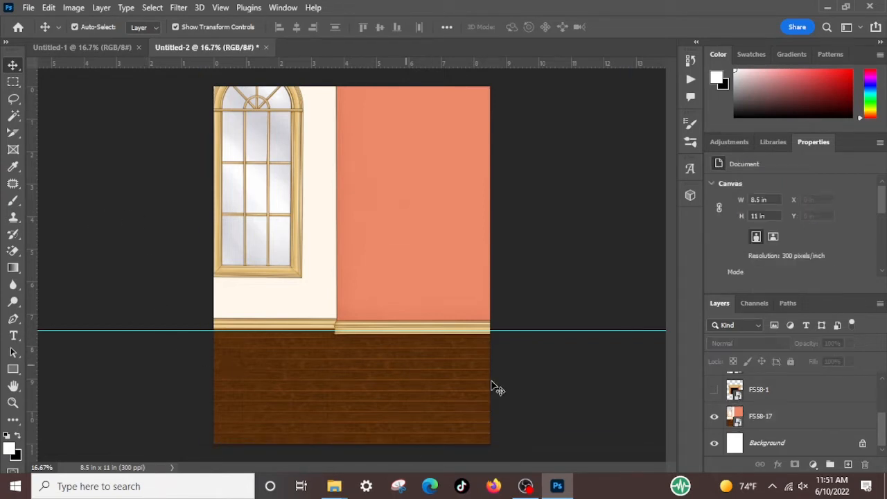
Show the FS58-1 fireplace, scale it to 88% and place it against the coral wall at about X 3.21 in, Y 3.02 in.
left_click(714, 389)
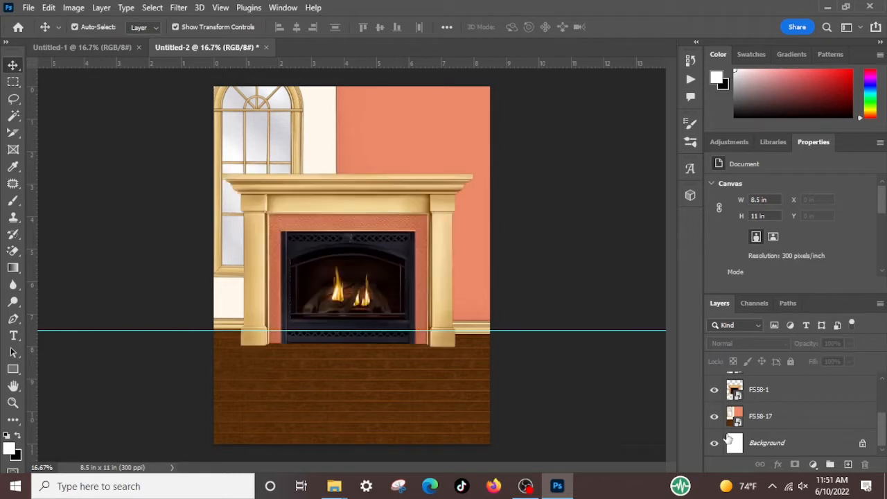
left_click_drag(357, 206, 446, 198)
left_click(440, 167)
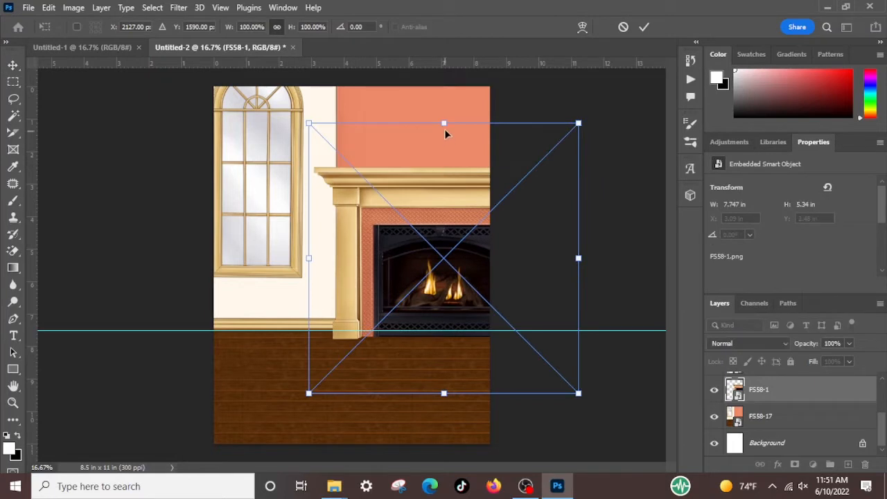
left_click_drag(444, 123, 442, 155)
left_click_drag(429, 202, 417, 197)
left_click_drag(418, 201, 418, 200)
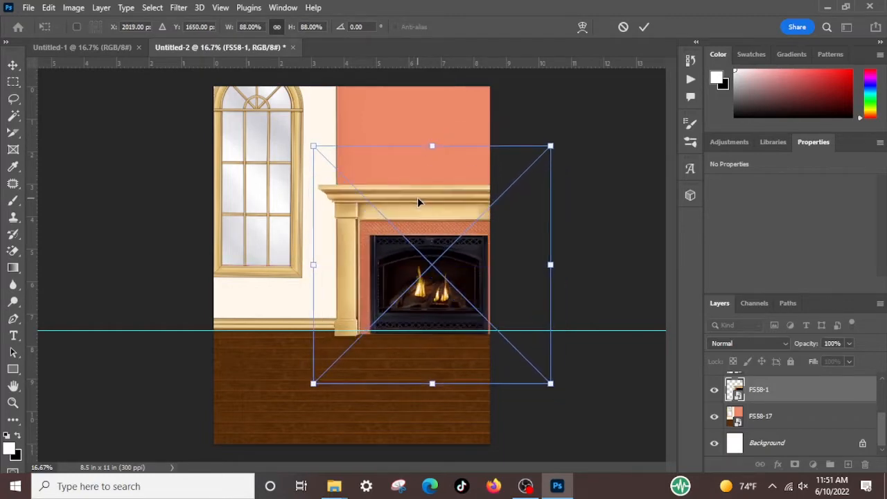
key("Return")
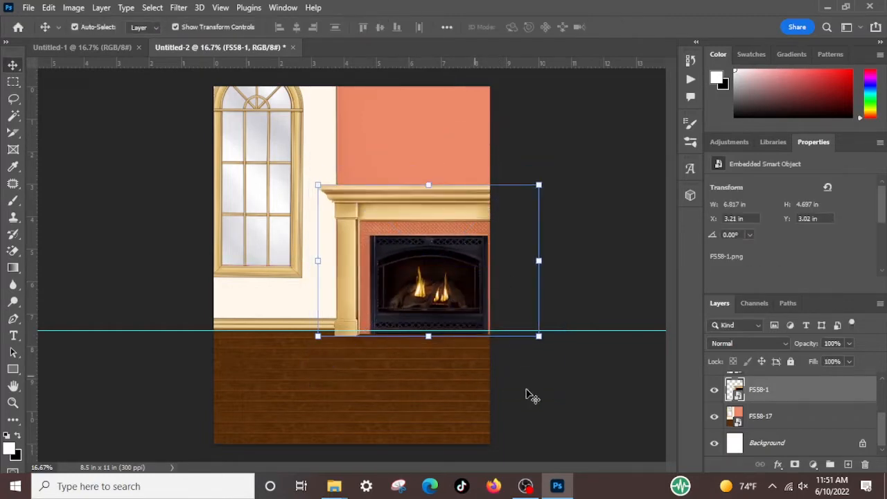
left_click(584, 417)
Show the FS58-4 armchair, reduce it to about 5.52 in wide and place it below the window at about X 0.08 in, Y 4.88 in.
scroll(774, 412, "up", 1)
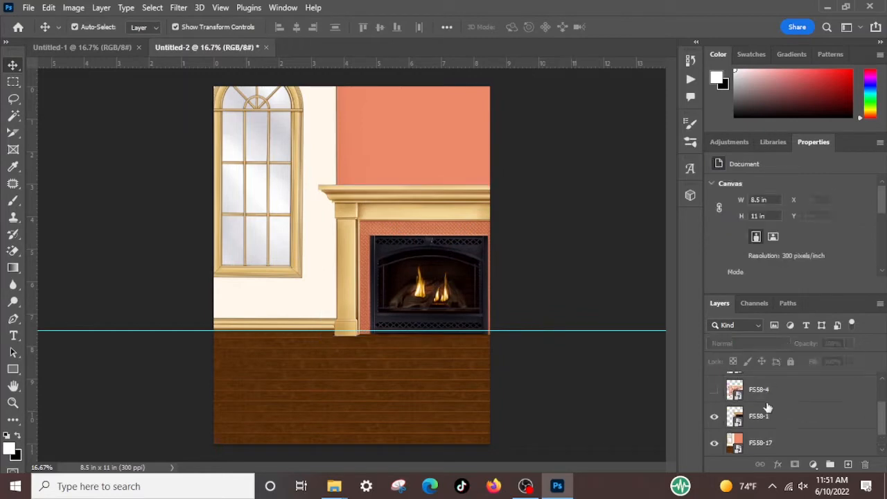
left_click(713, 390)
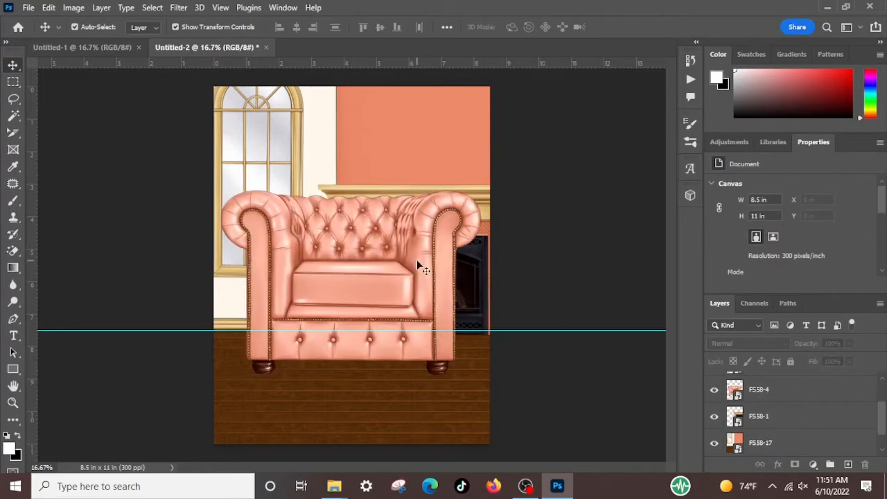
left_click_drag(416, 262, 389, 262)
key("ctrl+t")
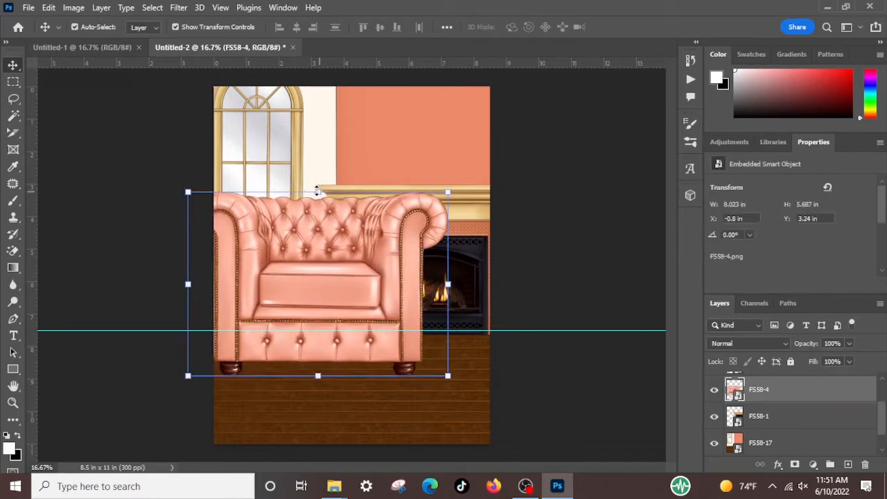
left_click_drag(318, 128, 293, 215)
left_click_drag(329, 313, 309, 296)
key("Return")
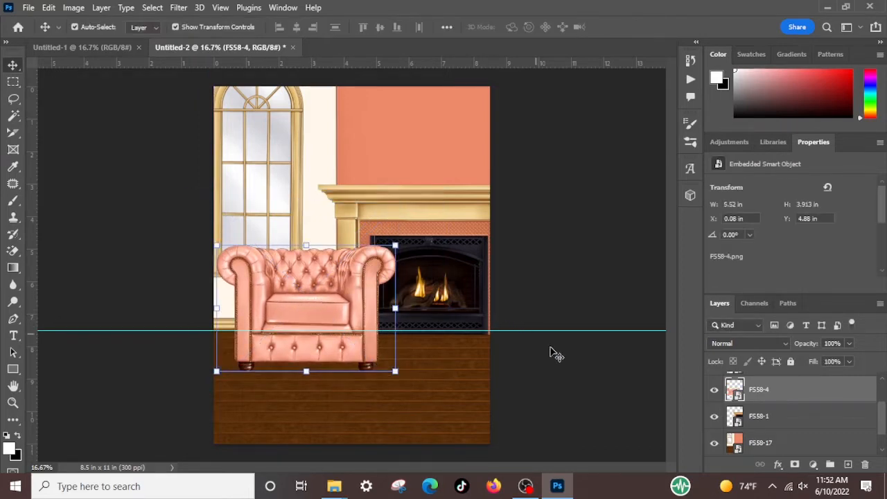
left_click(558, 357)
Show the FS58-10 table, scale it to 64.92% and place it in front of the fireplace at about X 3.32 in, Y 7.47 in.
scroll(769, 399, "up", 1)
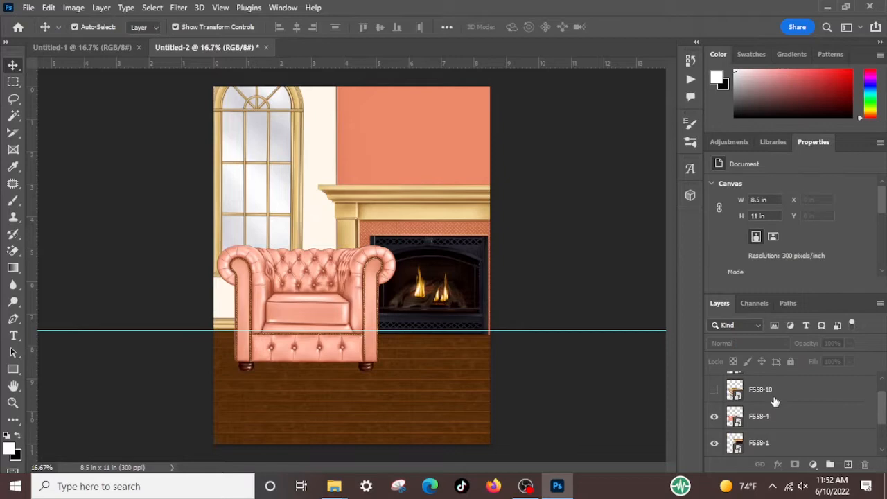
left_click(714, 390)
left_click_drag(394, 282, 414, 320)
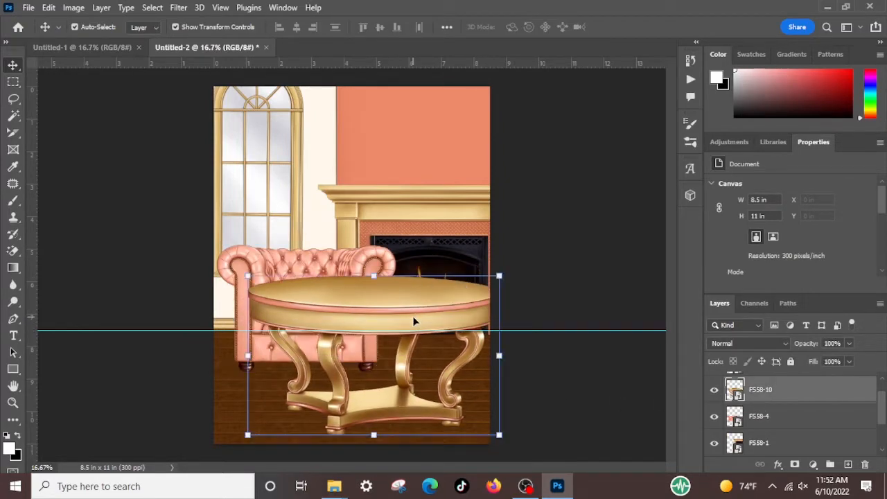
key("ctrl+t")
mouse_move(377, 271)
left_mouse_down()
mouse_move(360, 302)
mouse_move(365, 279)
left_mouse_up()
left_click_drag(366, 174, 359, 241)
left_click_drag(381, 371, 410, 365)
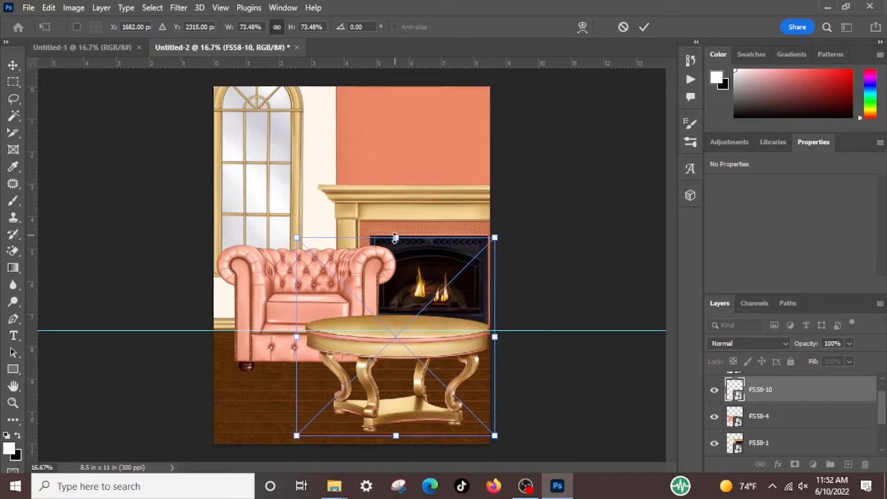
left_click_drag(395, 238, 395, 255)
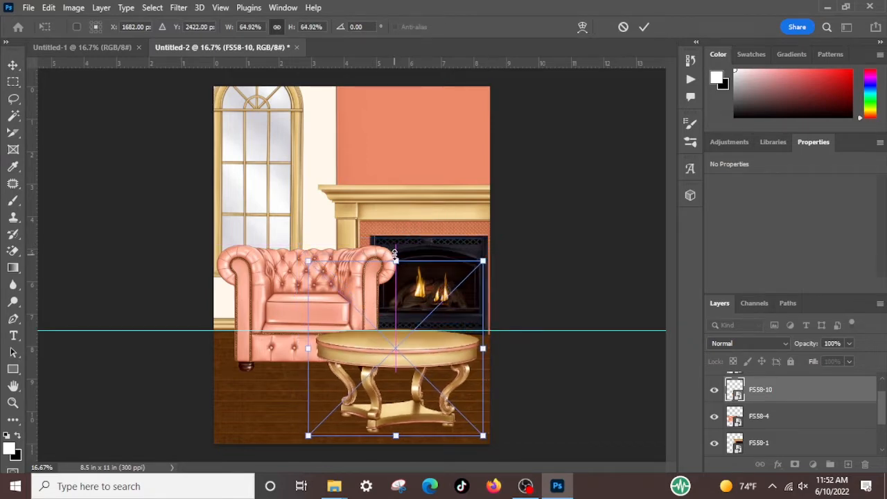
left_click_drag(421, 347, 427, 343)
key("Return")
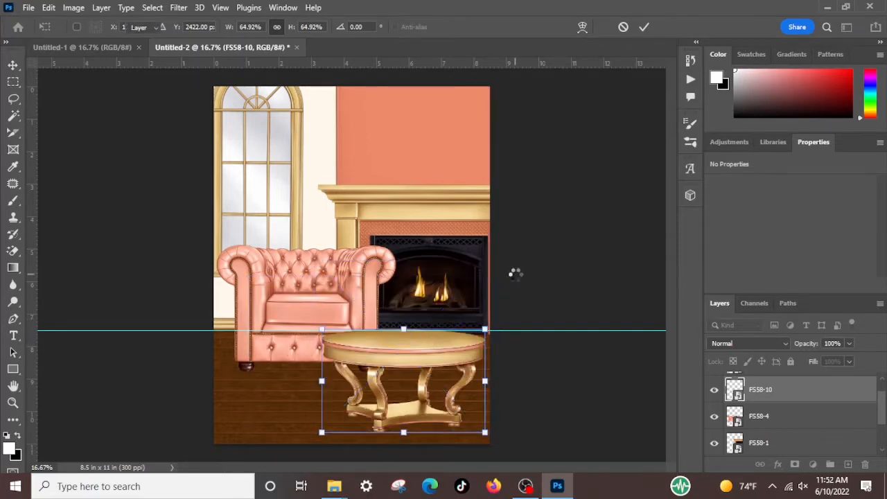
left_click(499, 272)
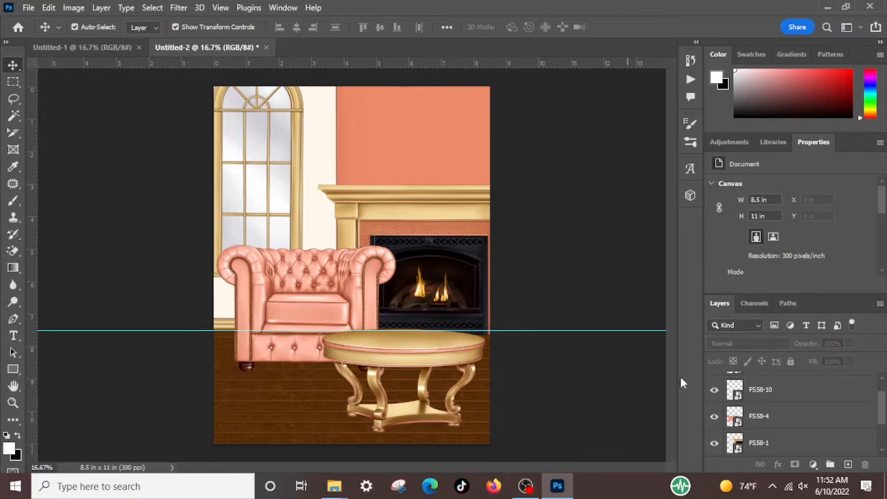
Show the FS58-14 rug, move it down to the table's feet and place its layer directly above FS58-17.
scroll(714, 388, "up", 1)
left_click(714, 385)
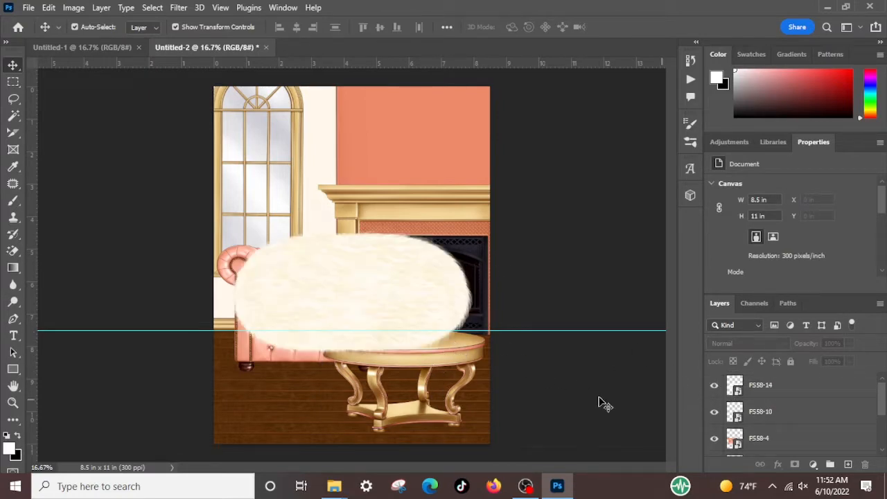
left_click_drag(395, 301, 404, 442)
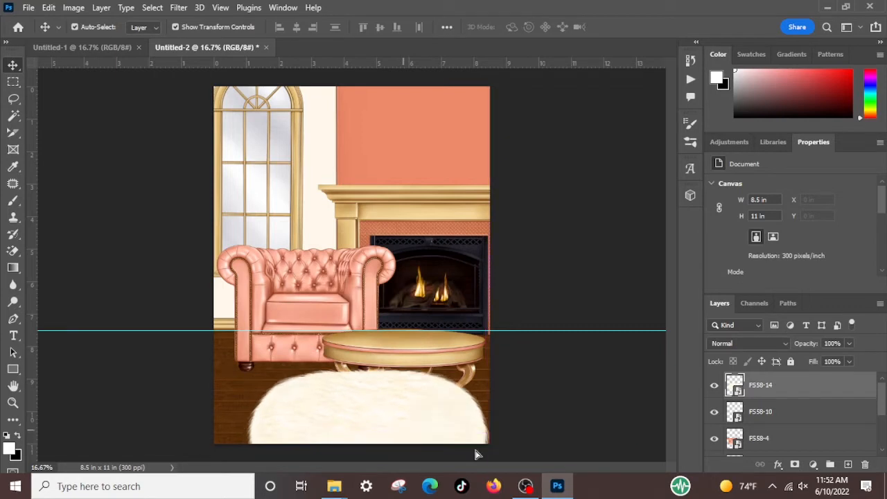
left_click(836, 389)
left_click_drag(823, 389, 795, 432)
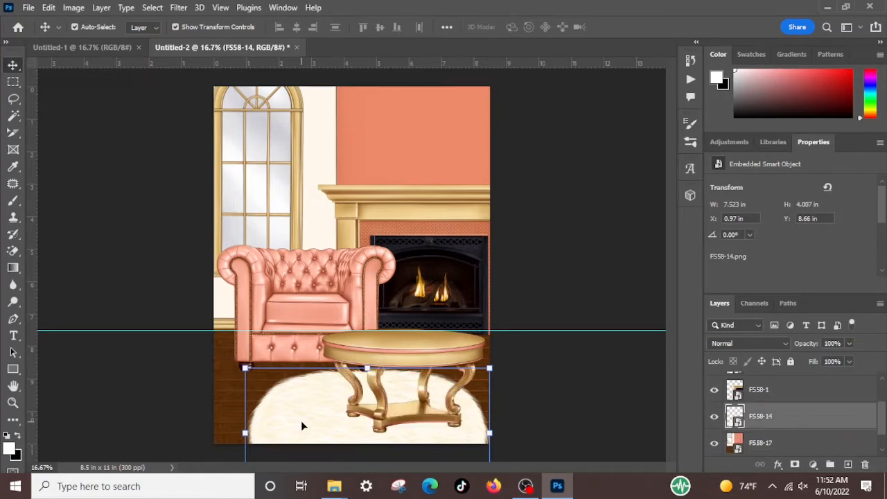
Shift the rug right and slightly down under the table to about X 2.08 in, Y 8.79 in.
left_click_drag(302, 426, 311, 425)
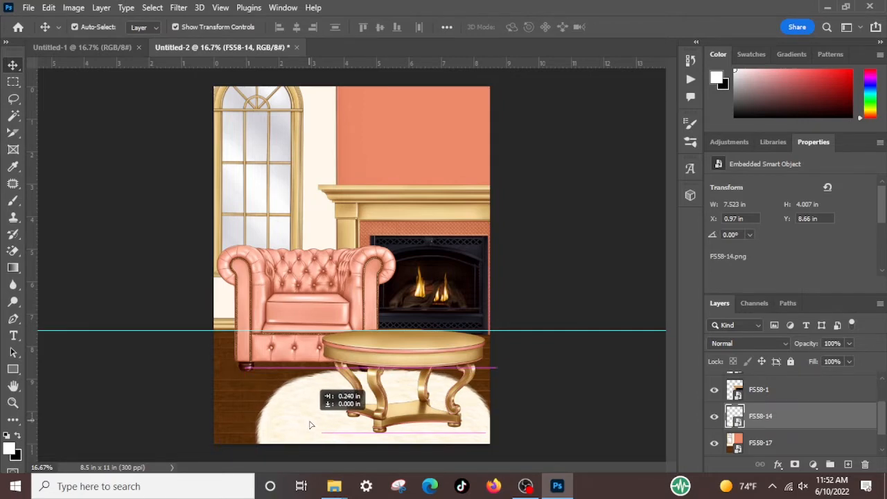
left_click_drag(310, 426, 311, 426)
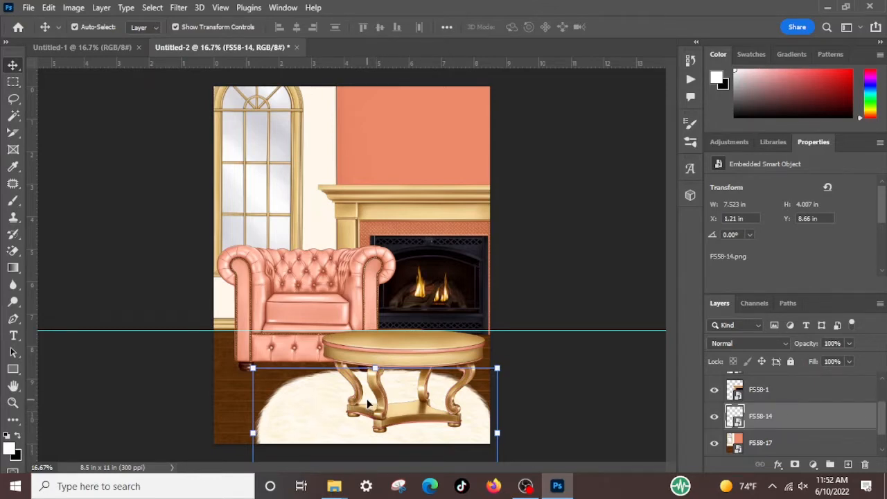
scroll(785, 406, "up", 2)
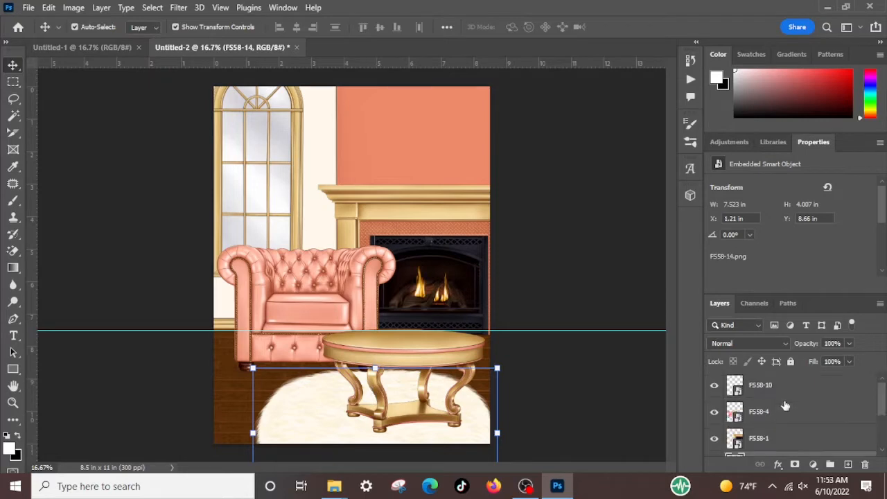
left_click(771, 389)
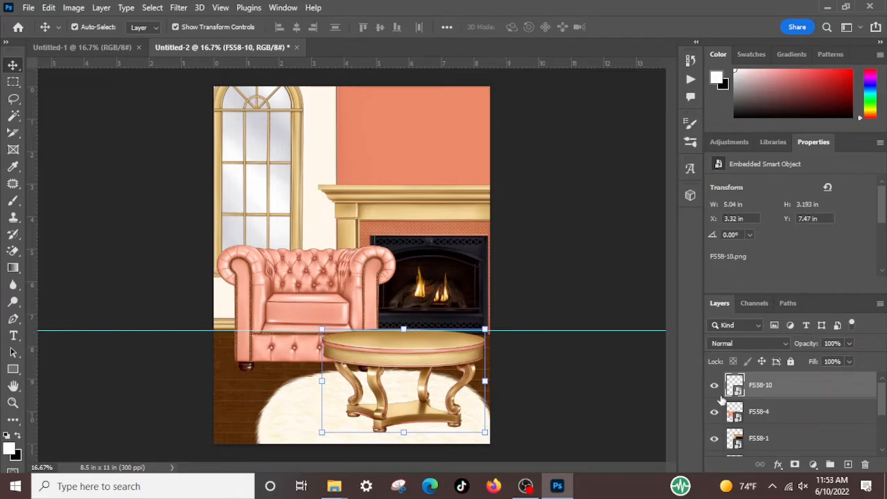
scroll(722, 402, "down", 3)
left_click(773, 390)
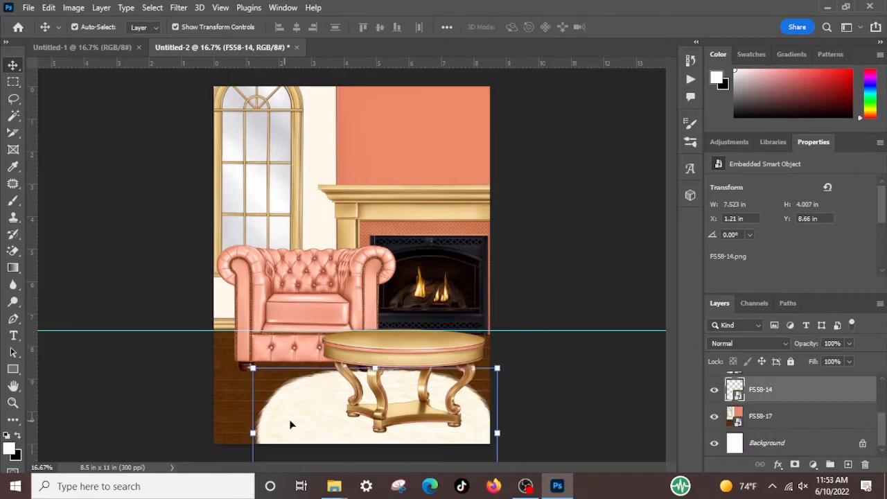
left_click_drag(289, 419, 322, 428)
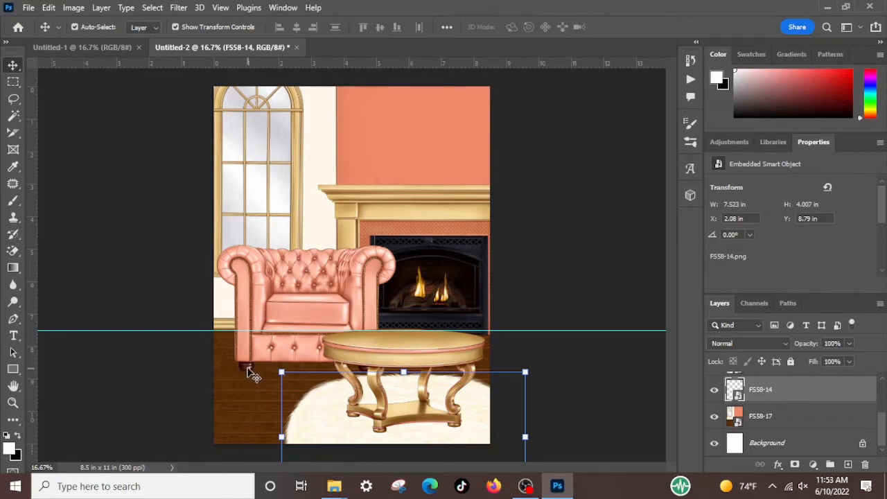
Reduce the armchair to 64.96% and reposition it near the page's left edge at about X 0.08 in, Y 5.12 in.
left_click_drag(270, 346, 263, 346)
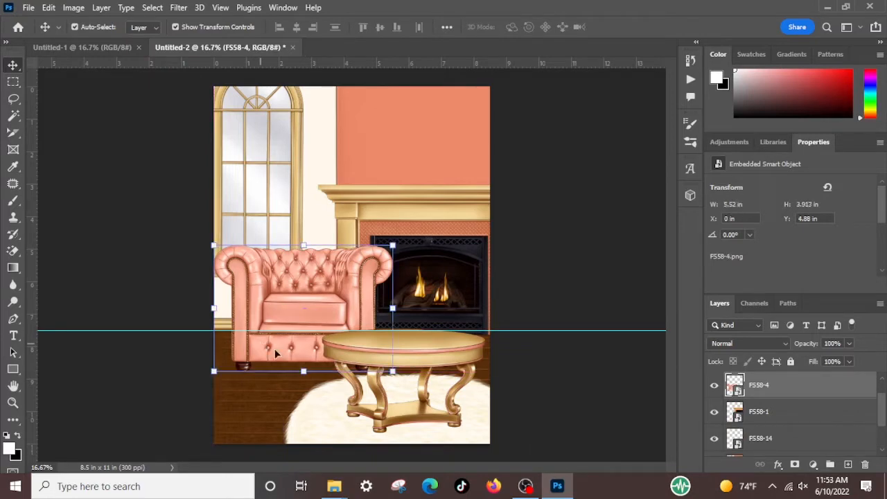
left_click(426, 197)
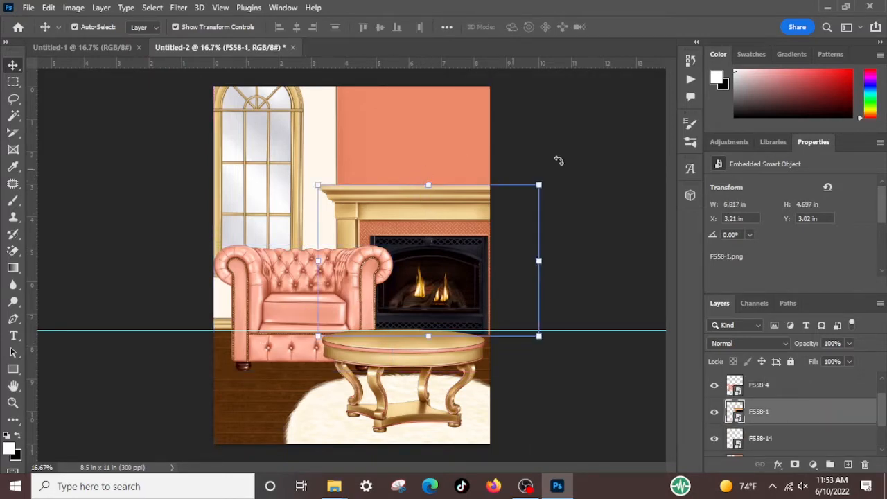
left_click(548, 222)
left_click(312, 298)
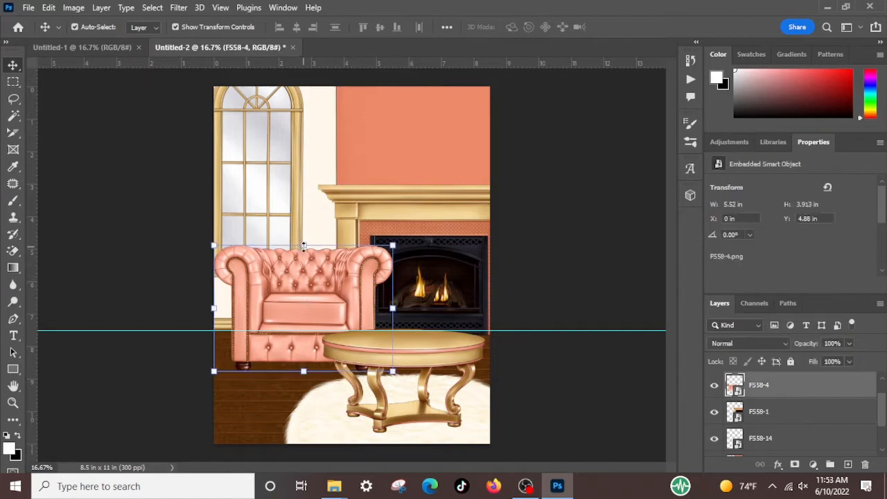
key("ctrl+t")
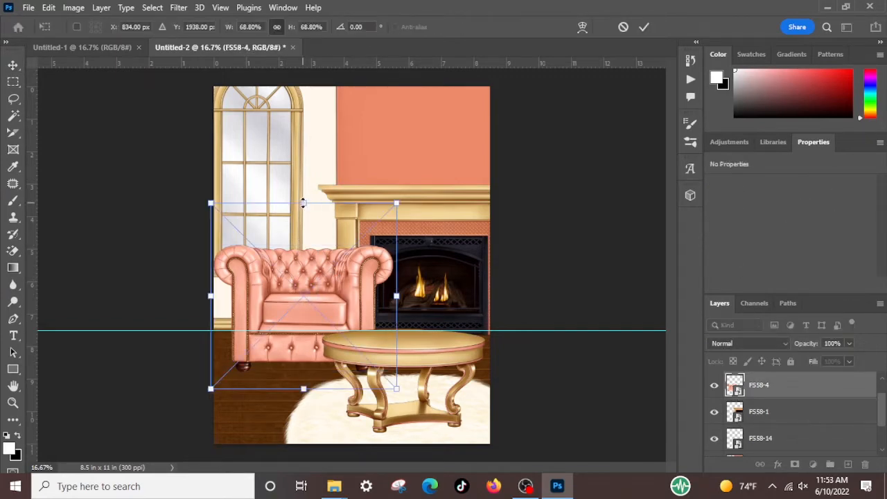
left_click_drag(303, 203, 302, 213)
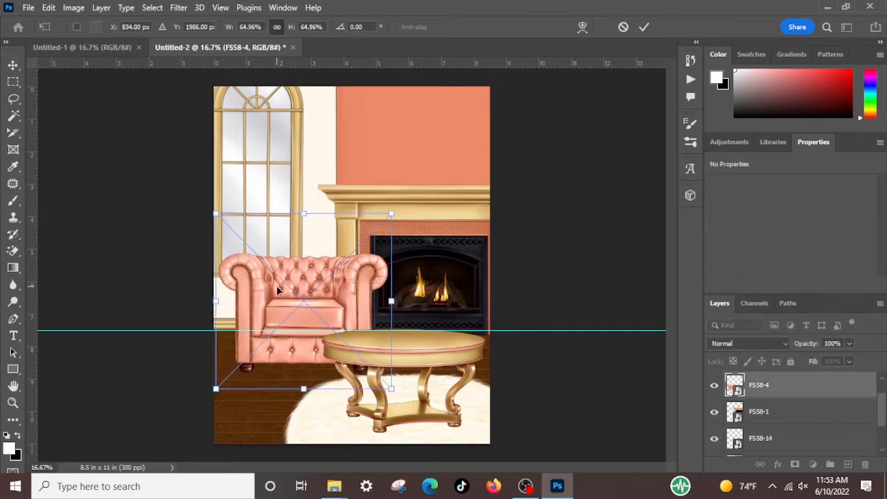
left_click_drag(277, 286, 269, 285)
key("Return")
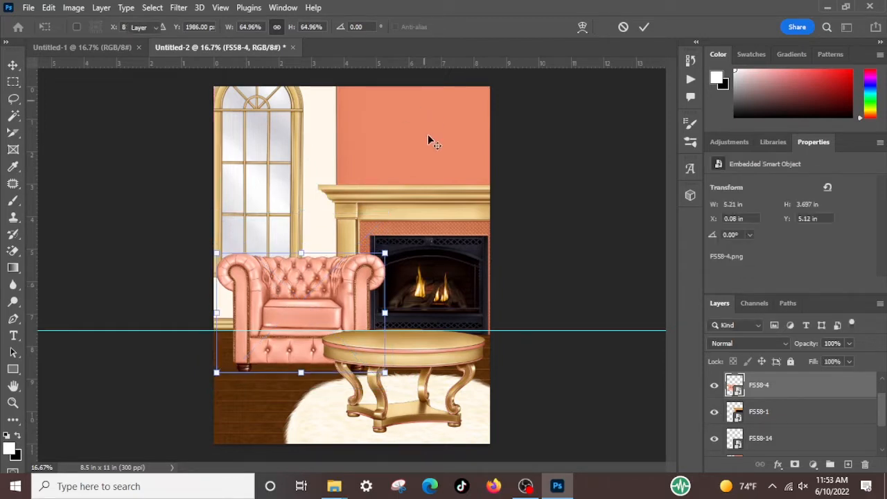
left_click(573, 216)
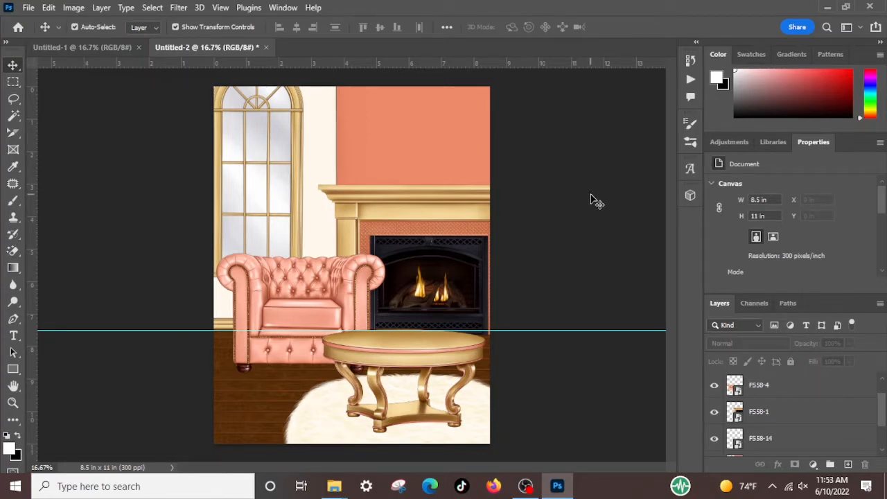
Enlarge the table to about 84.48% and place it running off the page's right edge at about X 3.51 in, Y 6.71 in.
left_click(439, 368)
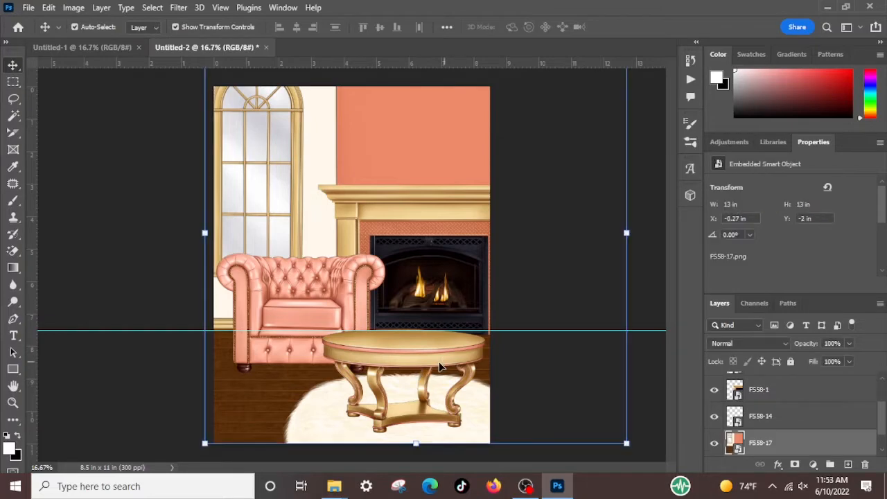
left_click(439, 367)
key("ctrl+t")
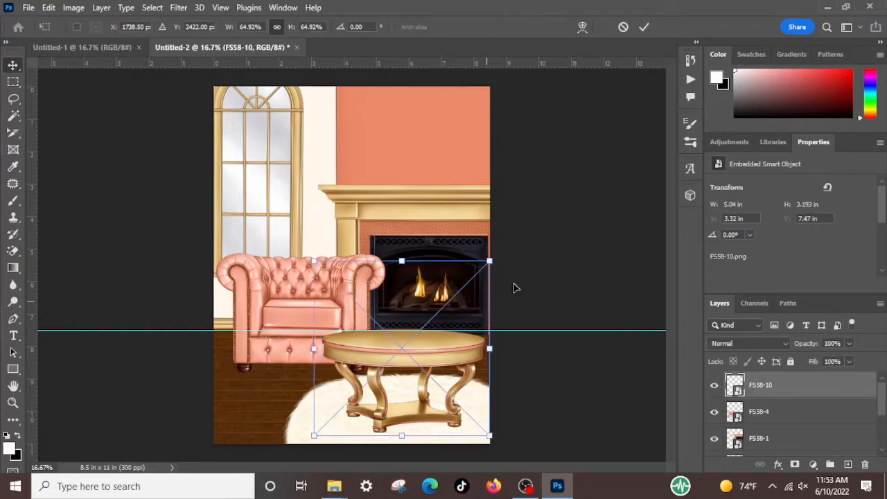
mouse_move(479, 333)
left_mouse_down()
mouse_move(514, 269)
mouse_move(494, 334)
mouse_move(483, 337)
left_mouse_up()
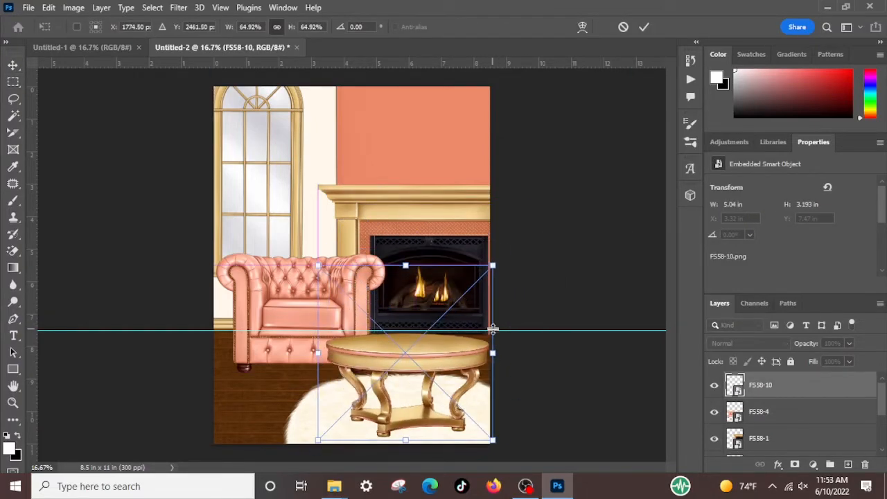
left_click_drag(498, 260, 547, 211)
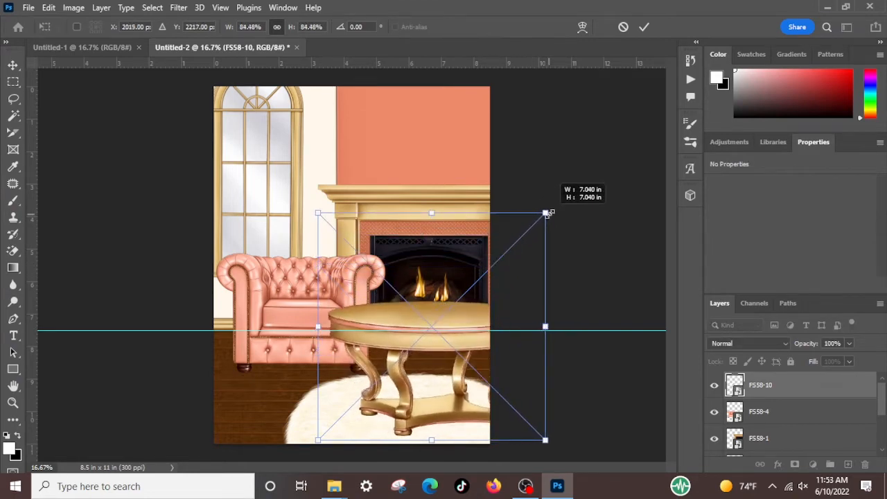
left_click_drag(413, 357, 415, 363)
key("Return")
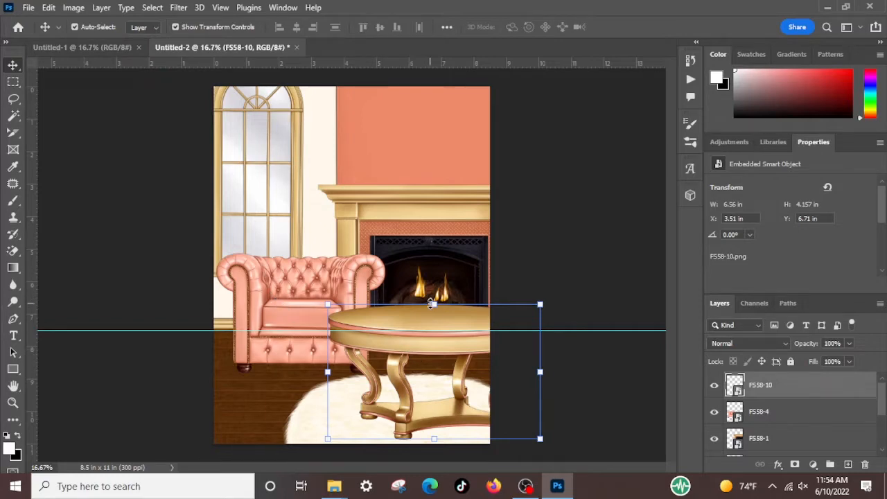
Reduce the table to about 70.48% and reposition it on the rug at about X 3.16 in, Y 7.4 in.
left_click_drag(432, 303, 433, 215)
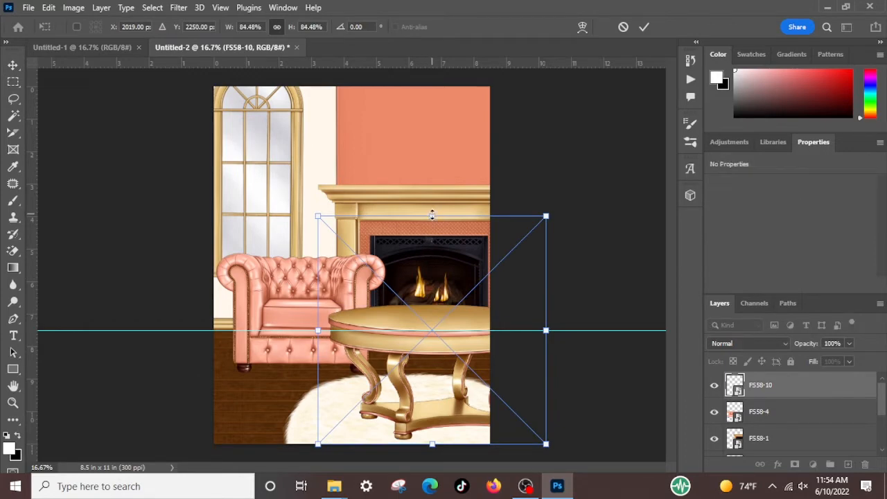
left_click_drag(432, 215, 429, 242)
left_click_drag(421, 365, 395, 363)
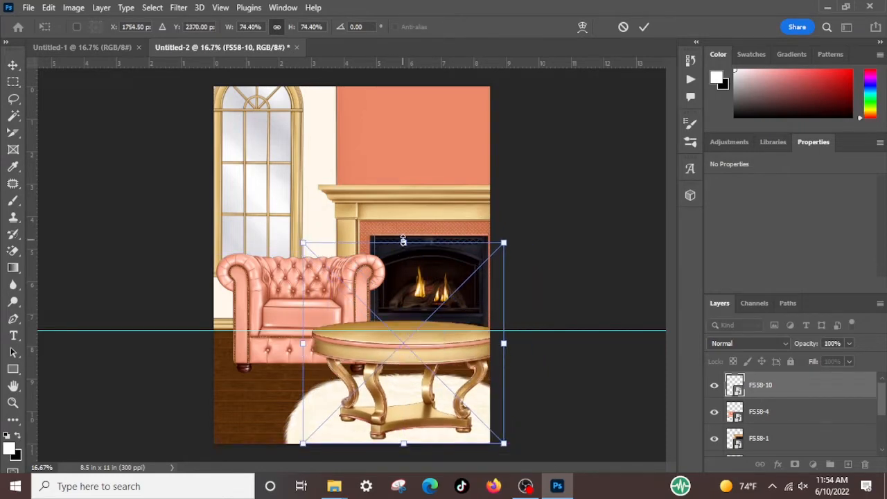
left_click_drag(403, 242, 404, 253)
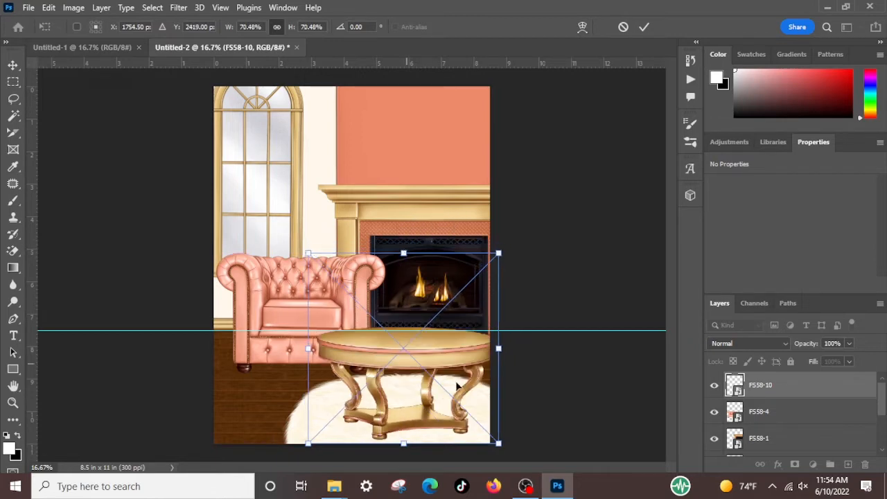
key("Return")
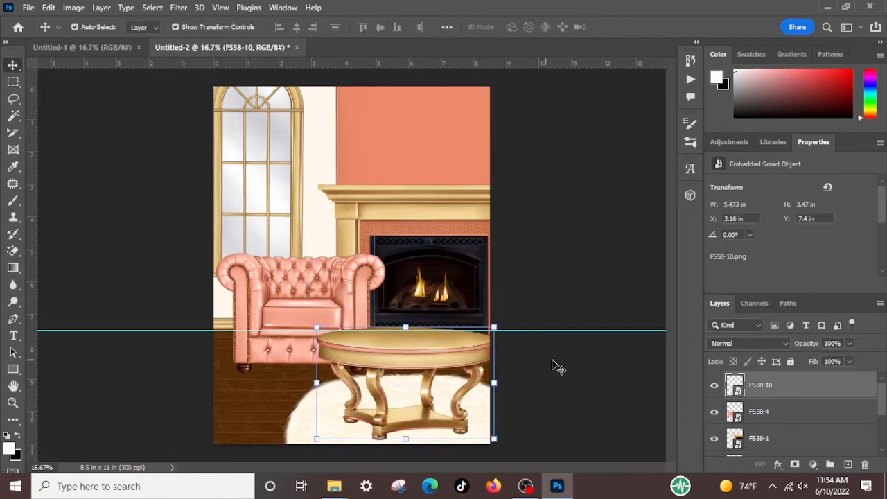
left_click(554, 390)
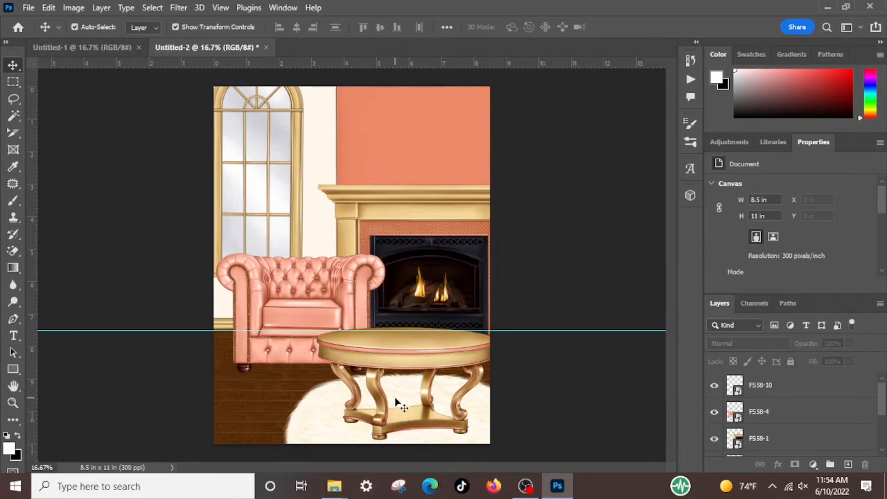
Switch to the Fashion Set 58 folder in File Explorer, go up to its parent folder FOS and maximize the window.
mouse_move(334, 489)
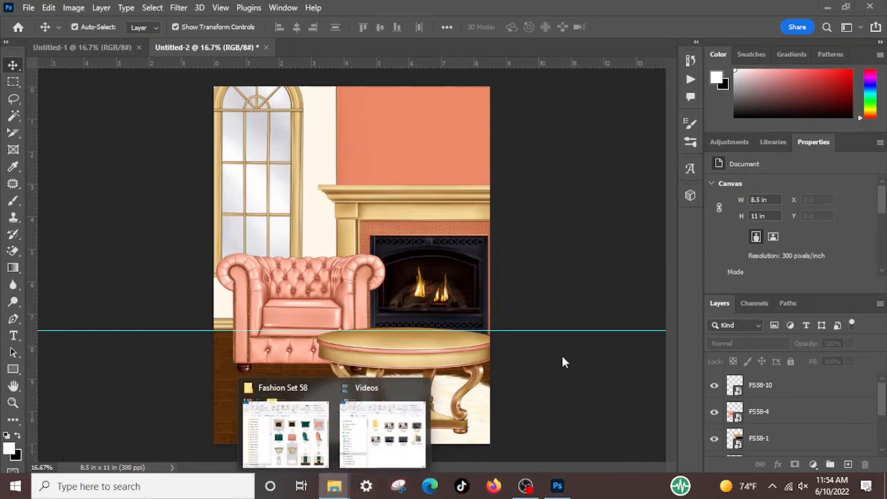
left_click(285, 389)
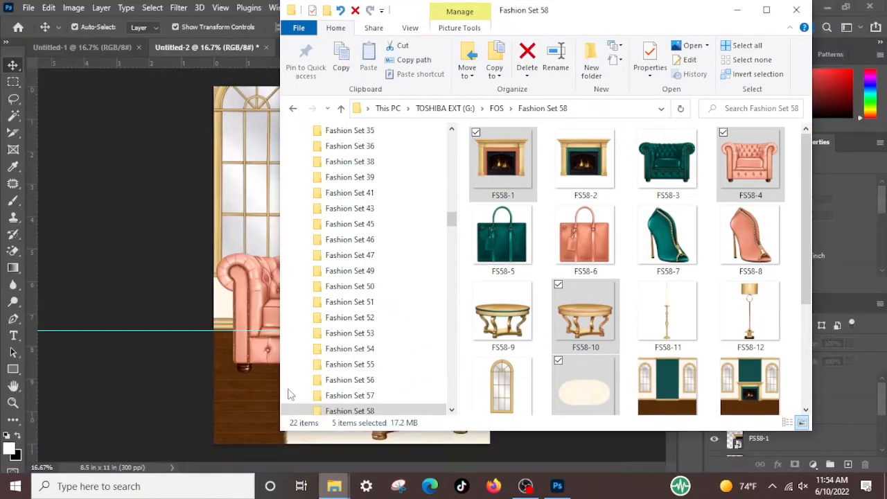
scroll(627, 305, "down", 3)
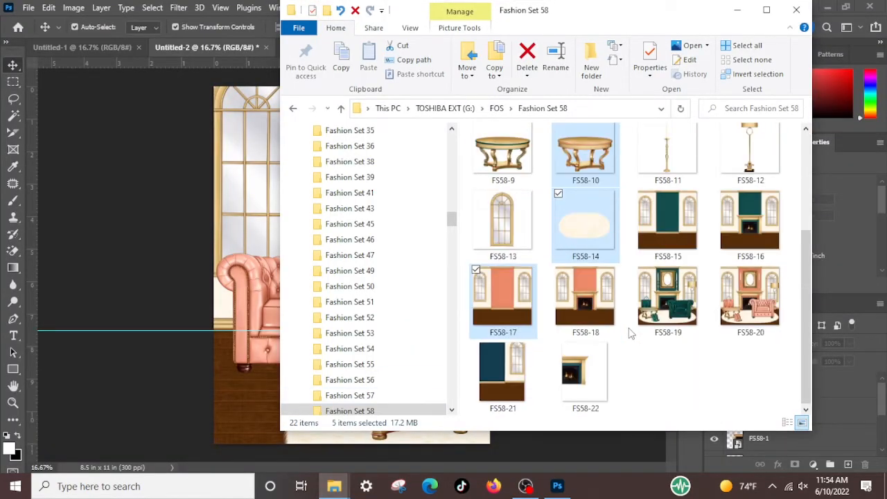
scroll(629, 333, "up", 3)
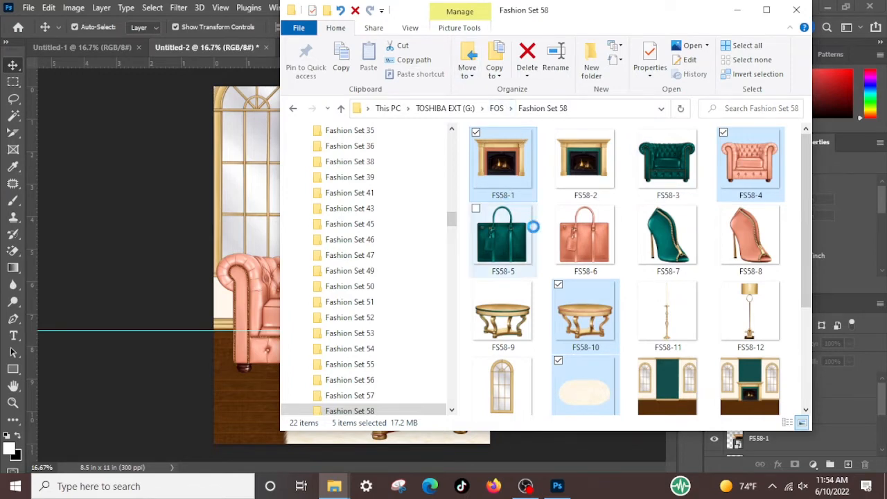
left_click(496, 109)
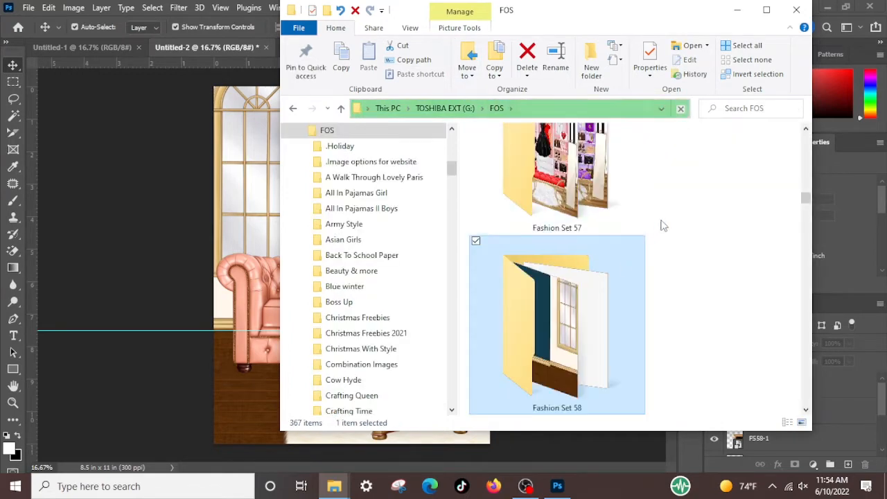
left_click(769, 8)
Look through the clipart set previews in the FOS folder for figures that could be added to the room scene.
scroll(378, 293, "down", 10)
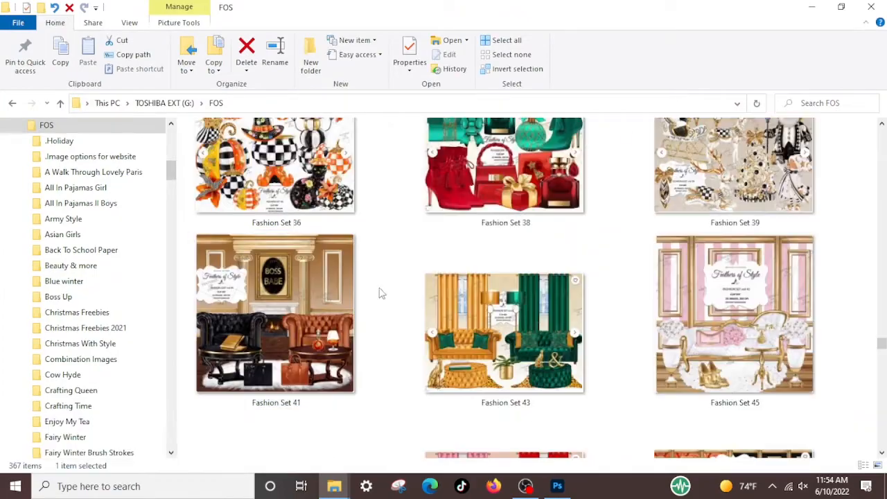
scroll(468, 290, "down", 2)
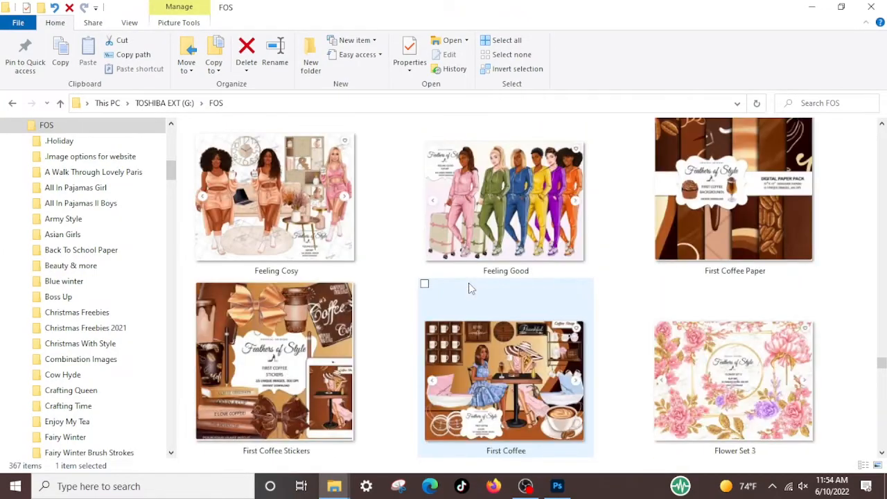
scroll(468, 288, "up", 8)
scroll(469, 283, "down", 10)
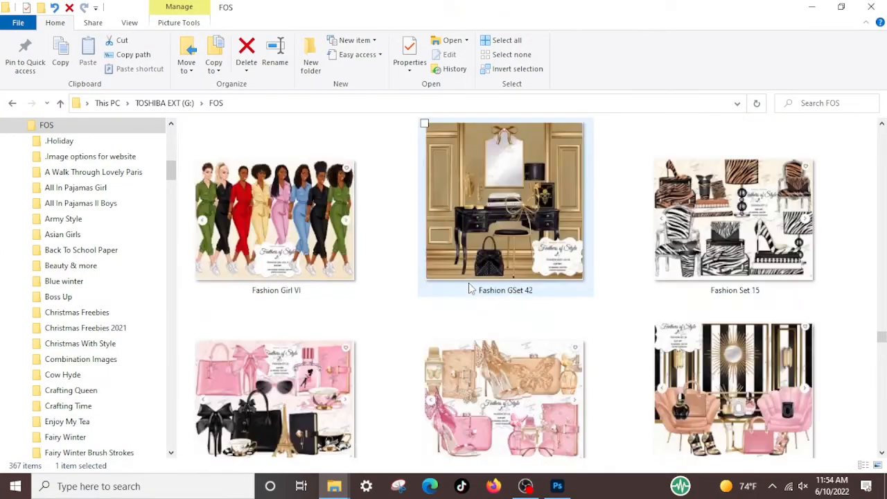
scroll(468, 283, "up", 4)
scroll(468, 288, "up", 2)
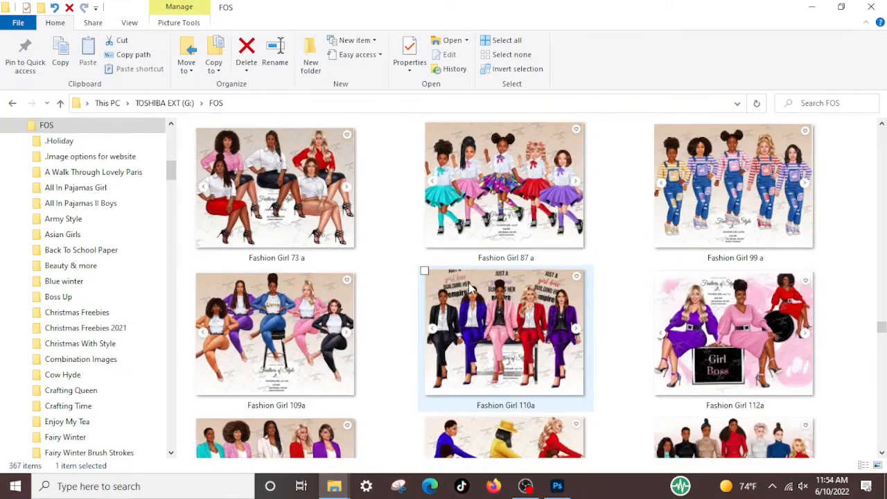
scroll(471, 290, "down", 2)
scroll(470, 290, "up", 2)
scroll(471, 289, "down", 10)
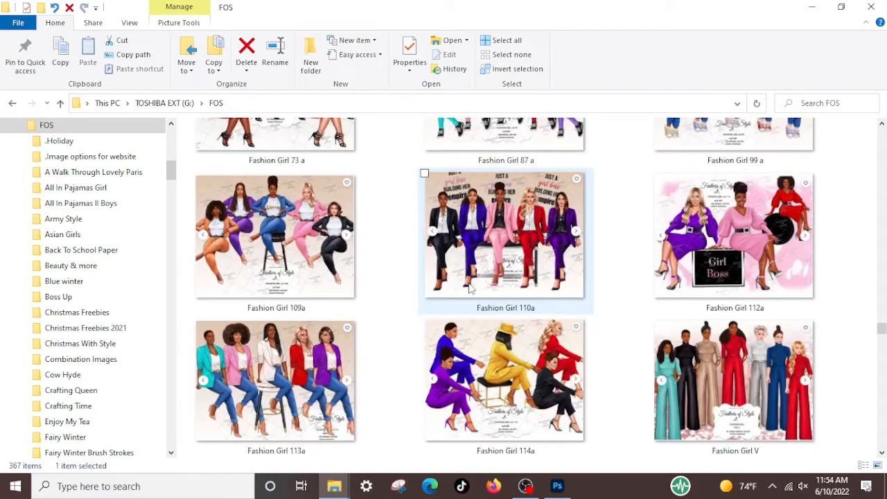
scroll(468, 288, "down", 20)
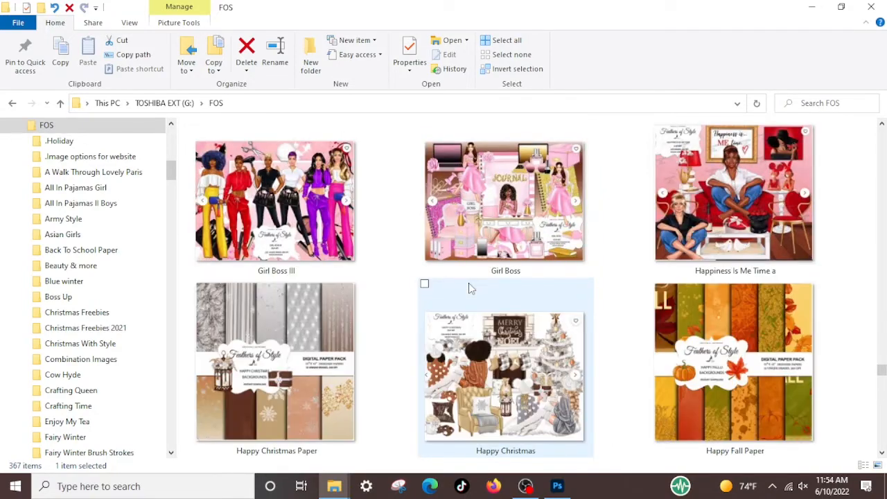
scroll(469, 287, "down", 2)
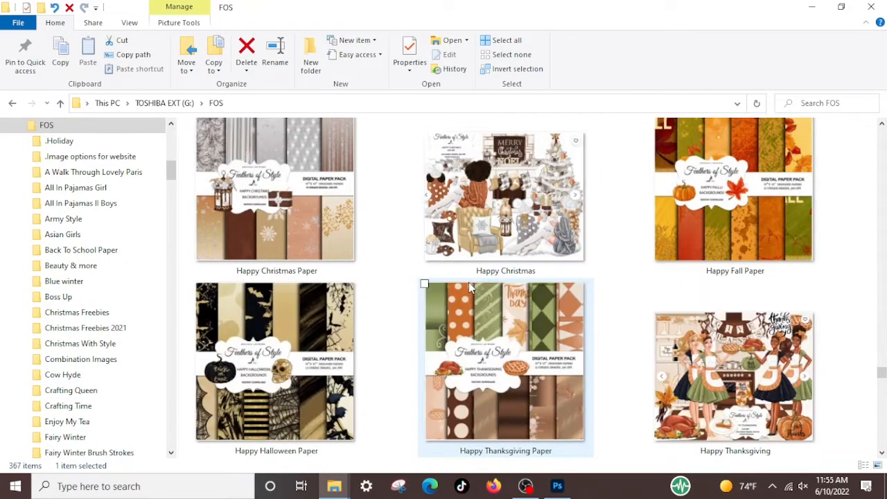
scroll(468, 287, "up", 2)
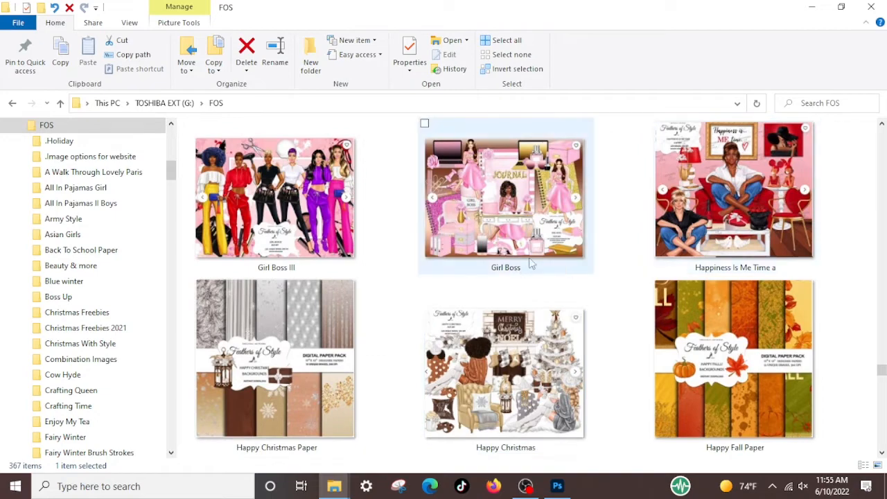
scroll(505, 305, "down", 5)
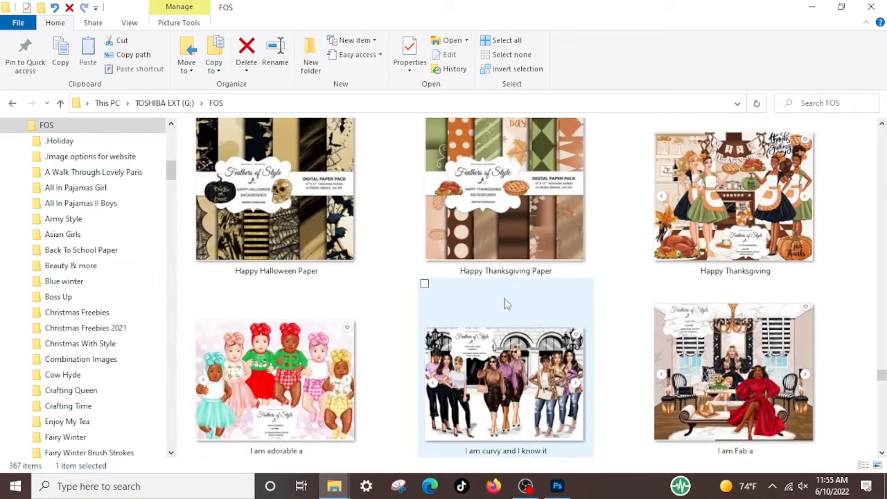
scroll(506, 304, "down", 2)
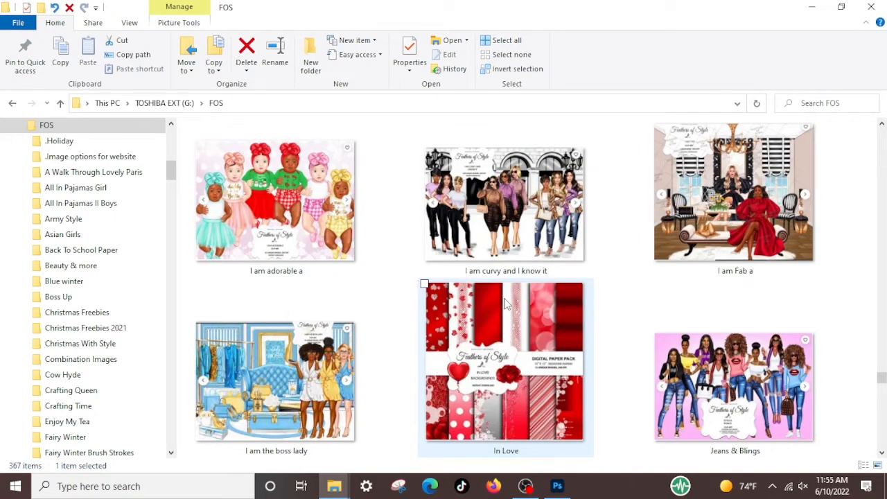
scroll(506, 303, "up", 15)
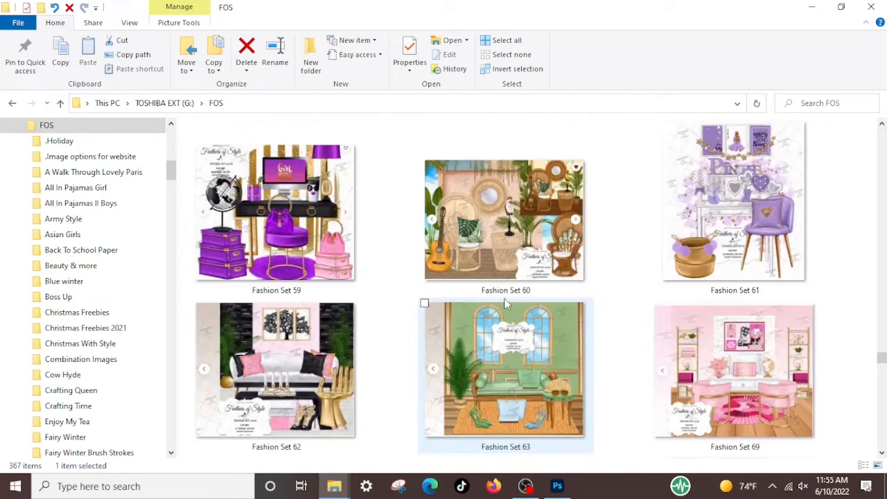
scroll(505, 303, "up", 10)
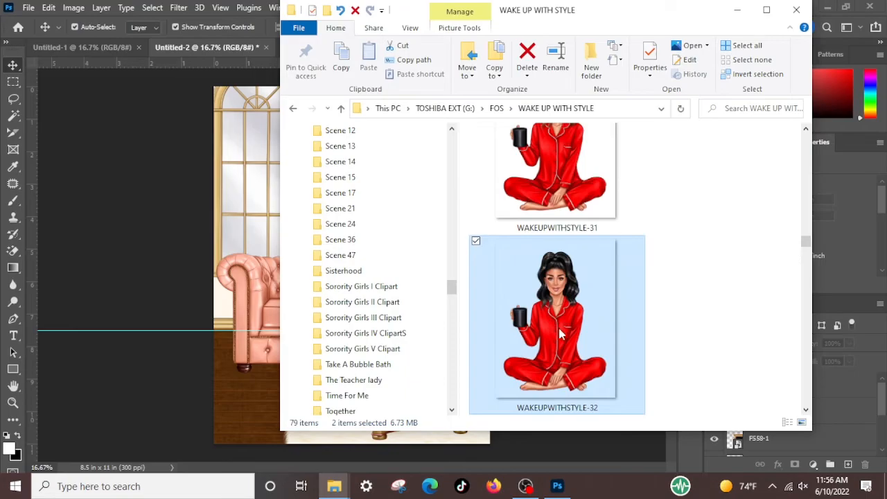
Place the WAKEUPWITHSTYLE-32 and WAKEUPWITHSTYLE-14 images from the WAKE UP WITH STYLE folder into the room document in Photoshop.
left_click_drag(562, 334, 170, 322)
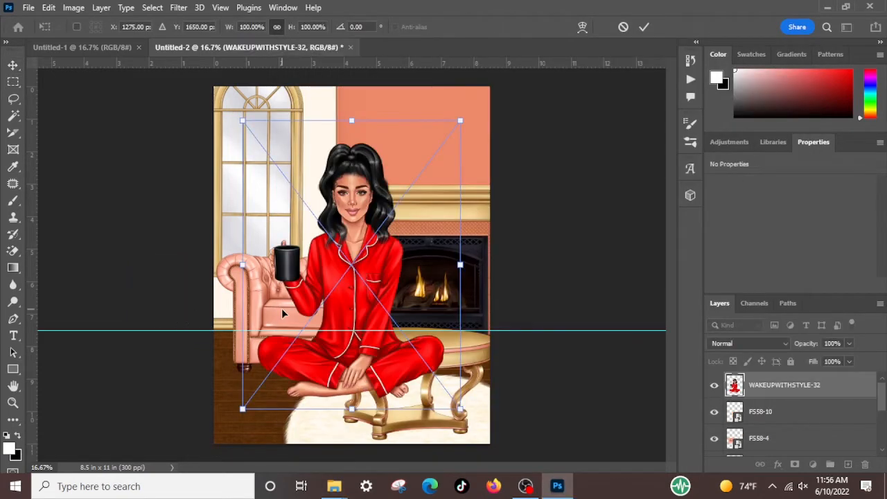
key("Return")
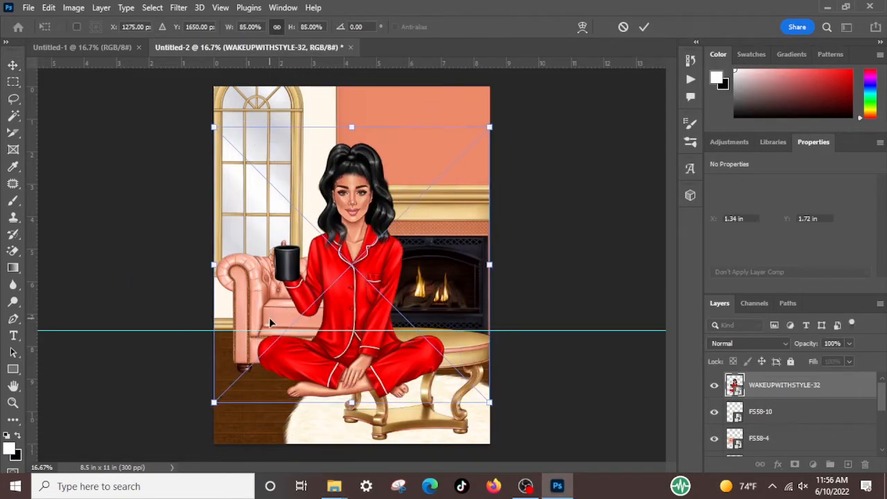
key("Return")
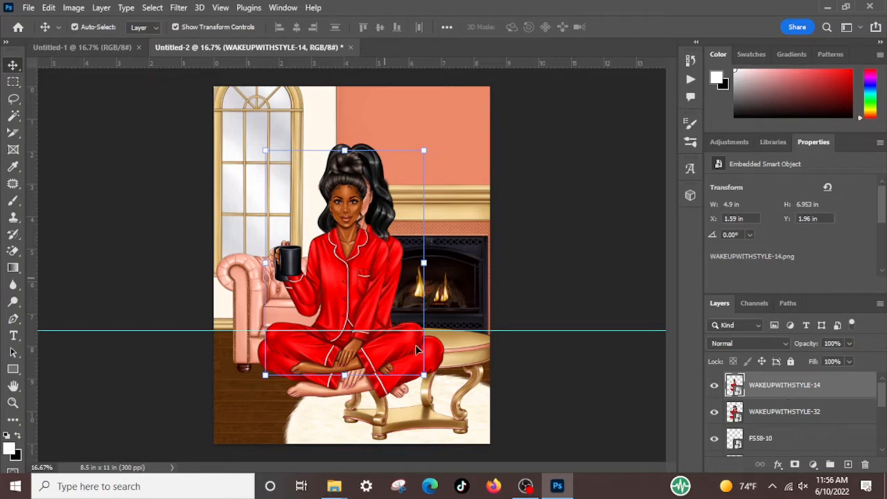
Enlarge the WAKEUPWITHSTYLE-14 figure to 101% and align it over the WAKEUPWITHSTYLE-32 figure at about X 1.29 in, Y 1.29 in.
left_click(344, 375)
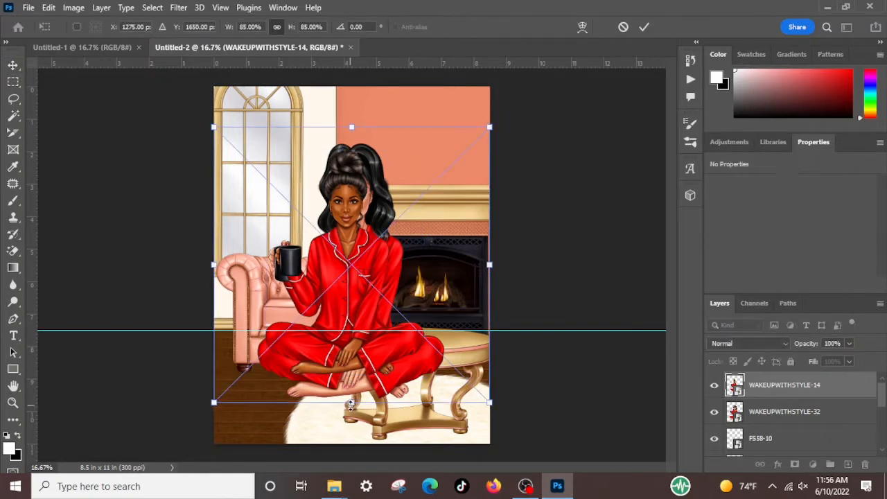
left_click_drag(351, 402, 356, 433)
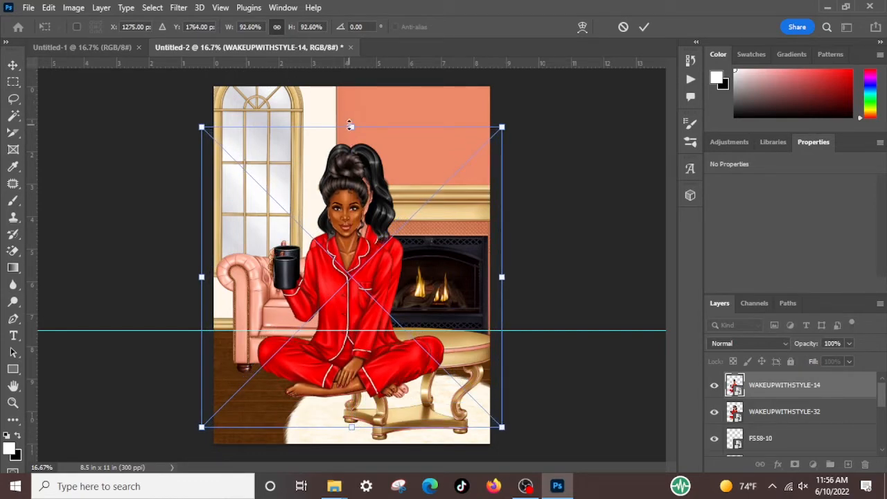
left_click_drag(352, 126, 351, 113)
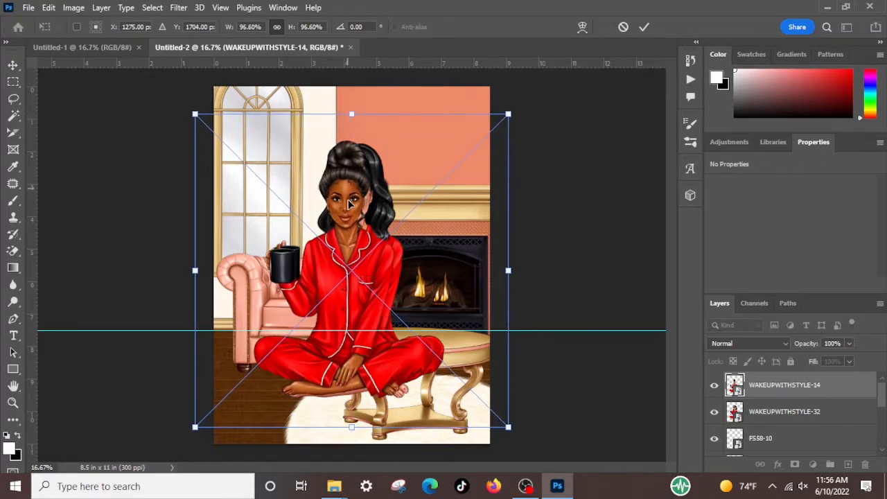
left_click_drag(362, 253, 368, 259)
left_click_drag(357, 123, 355, 111)
mouse_move(339, 280)
left_mouse_down()
mouse_move(337, 273)
mouse_move(341, 284)
left_mouse_up()
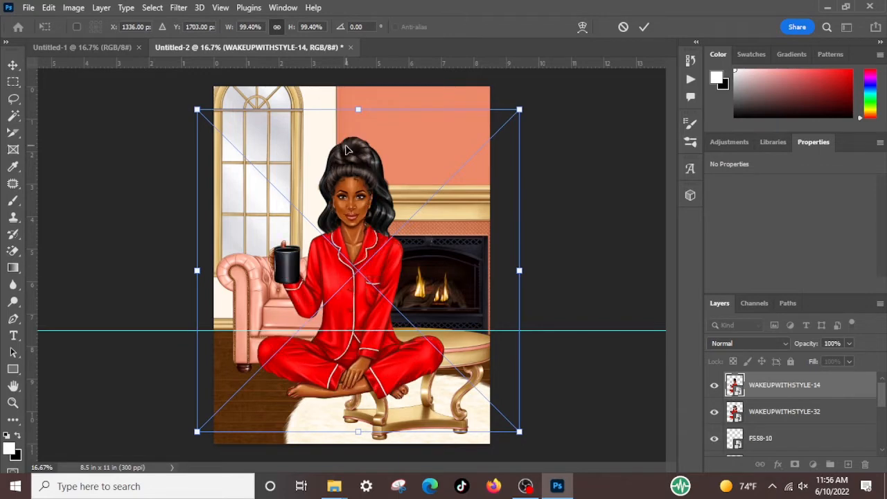
left_click_drag(358, 109, 357, 104)
left_click_drag(358, 265, 355, 266)
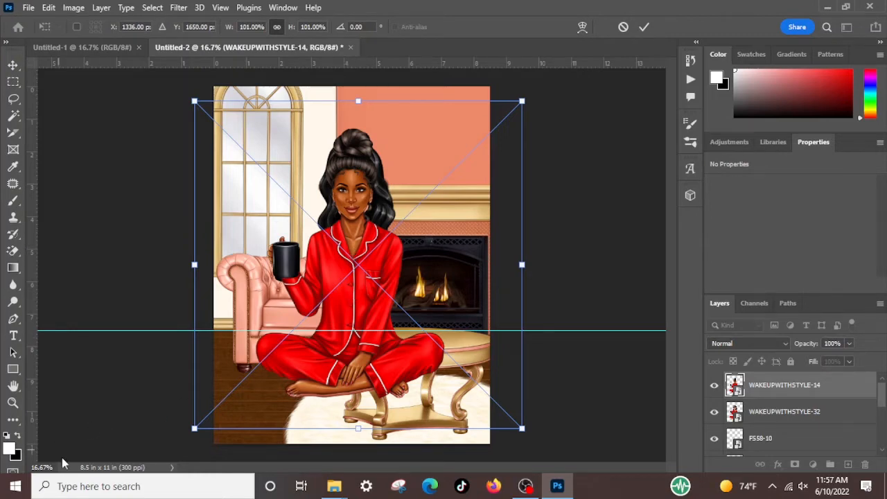
key("Return")
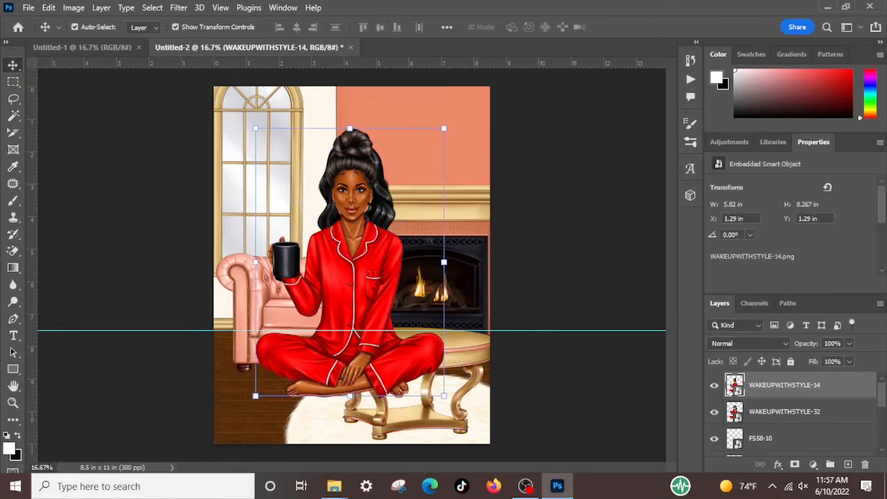
Shift the WAKEUPWITHSTYLE-14 figure slightly right and down to about X 1.34 in, Y 1.42 in to match the figure beneath.
left_click(43, 467)
type("50")
key("Return")
scroll(241, 201, "down", 1)
scroll(240, 200, "down", 3)
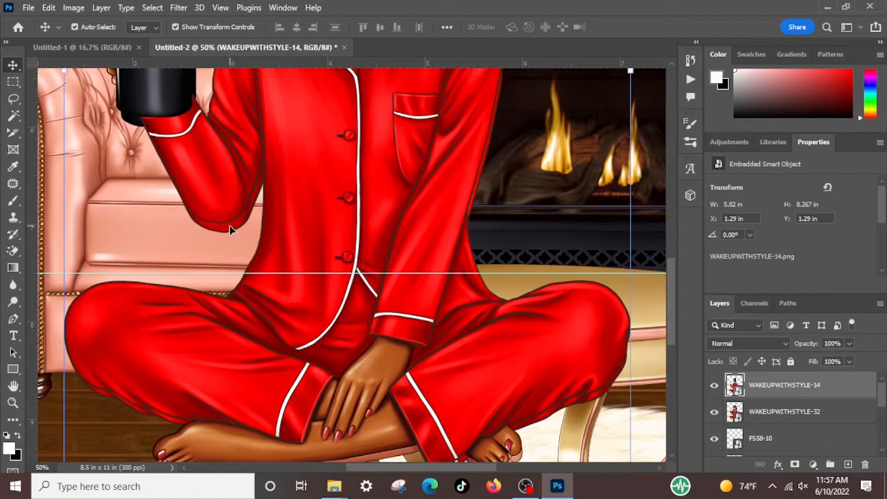
mouse_move(229, 225)
left_mouse_down()
mouse_move(230, 210)
mouse_move(231, 224)
left_mouse_up()
scroll(233, 249, "down", 3)
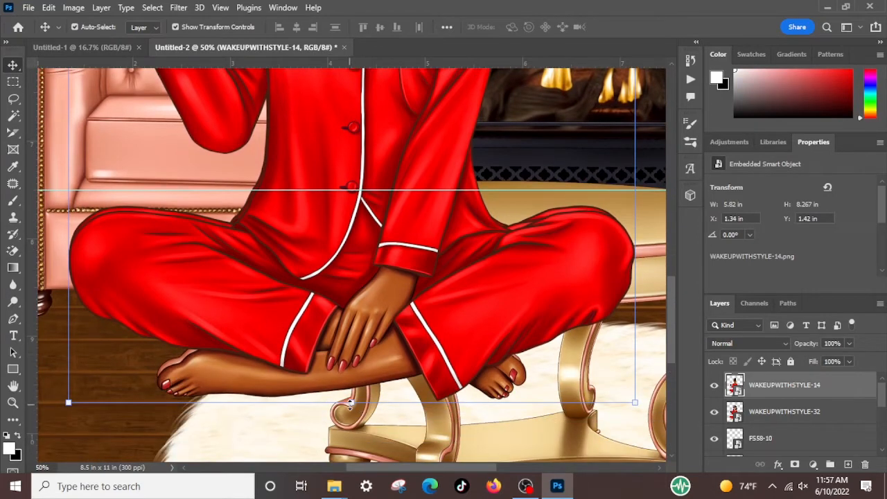
Scale the WAKEUPWITHSTYLE-14 figure proportionally to about 100.20% to match the WAKEUPWITHSTYLE-32 figure beneath it.
left_click(352, 401)
scroll(352, 400, "down", 3)
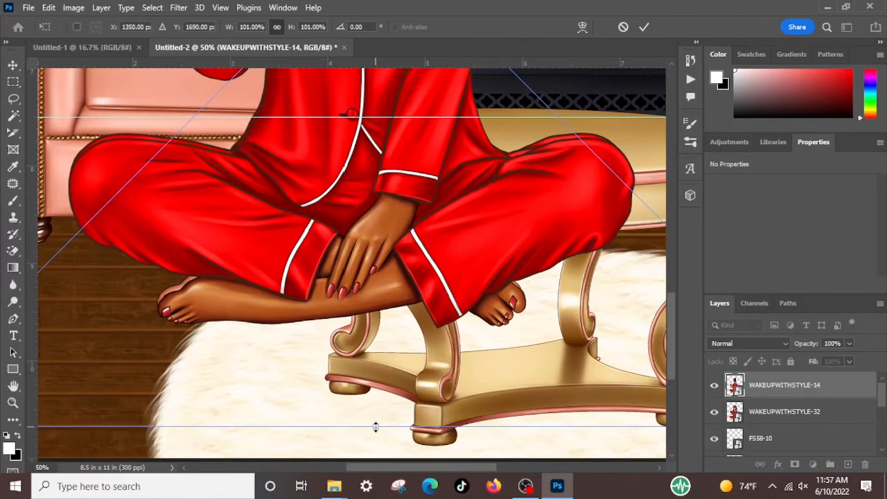
left_click_drag(375, 425, 374, 421)
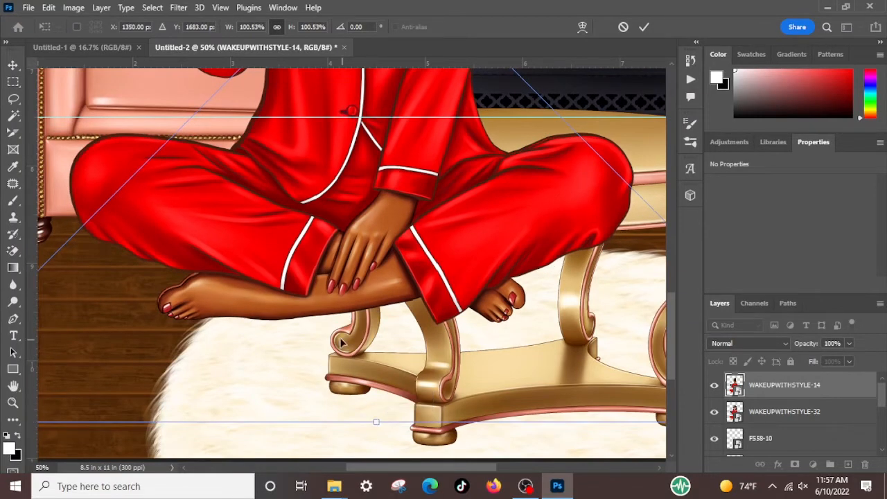
scroll(340, 341, "up", 2)
scroll(341, 342, "up", 10)
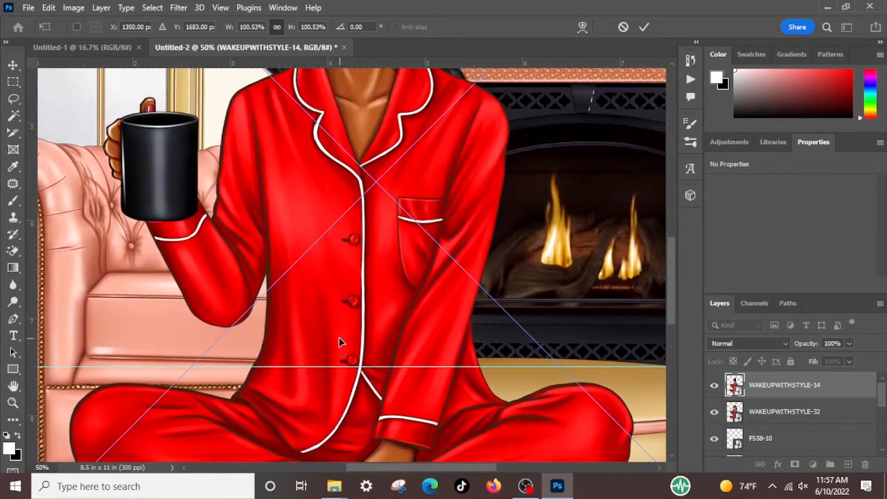
scroll(271, 277, "up", 3)
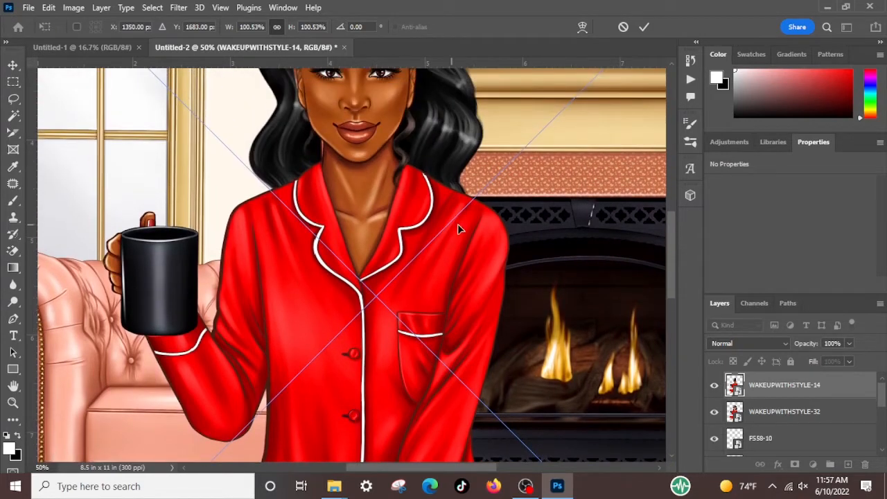
scroll(457, 229, "down", 11)
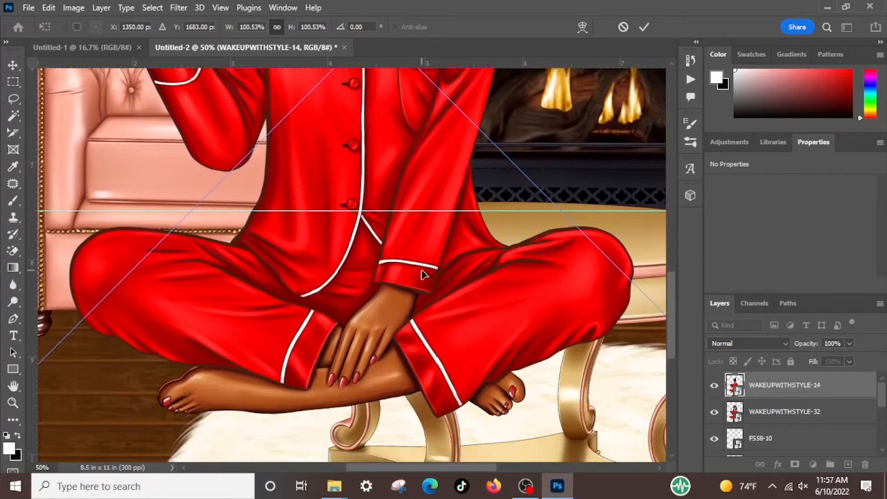
scroll(277, 298, "down", 3)
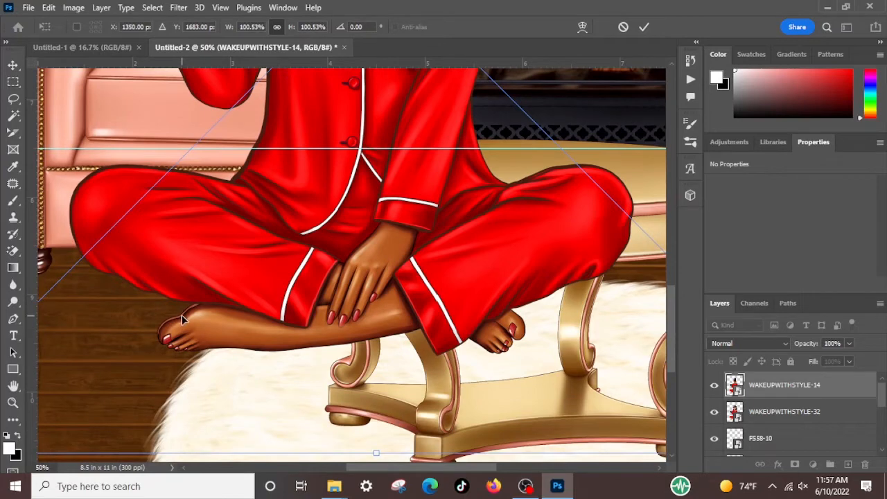
scroll(330, 346, "down", 3)
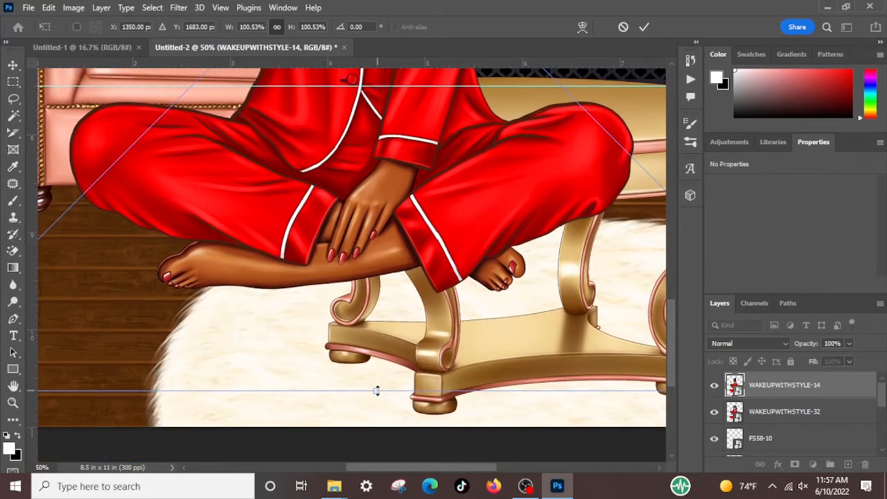
left_click_drag(376, 389, 373, 387)
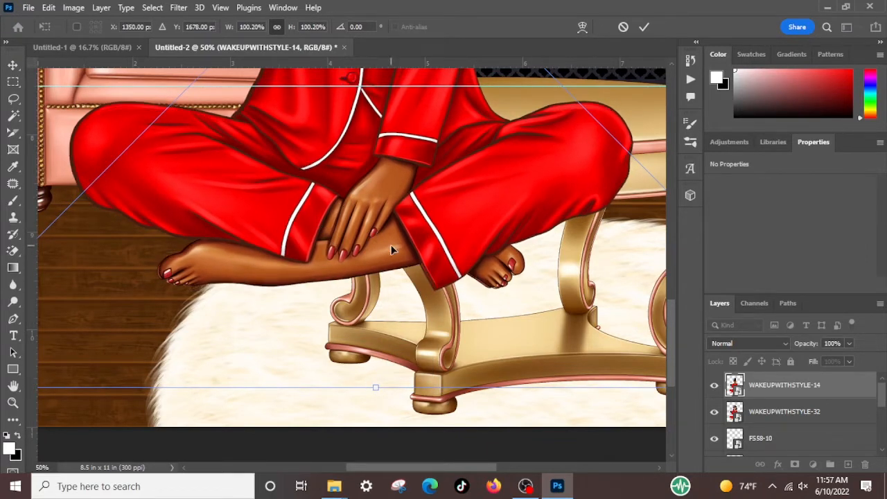
Fine-position the WAKEUPWITHSTYLE-14 figure at about X 1348.86 px, Y 1680.29 px so its legs and feet line up with the figure beneath.
left_click_drag(392, 249, 390, 248)
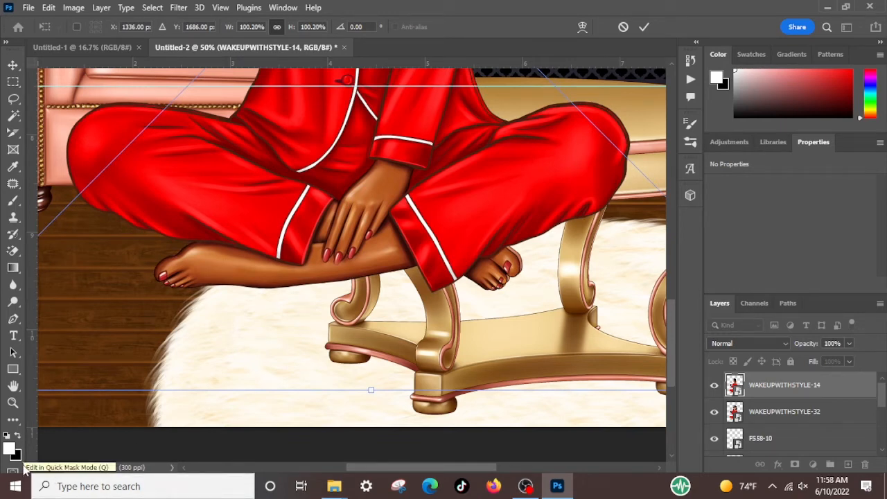
key("ctrl+plus")
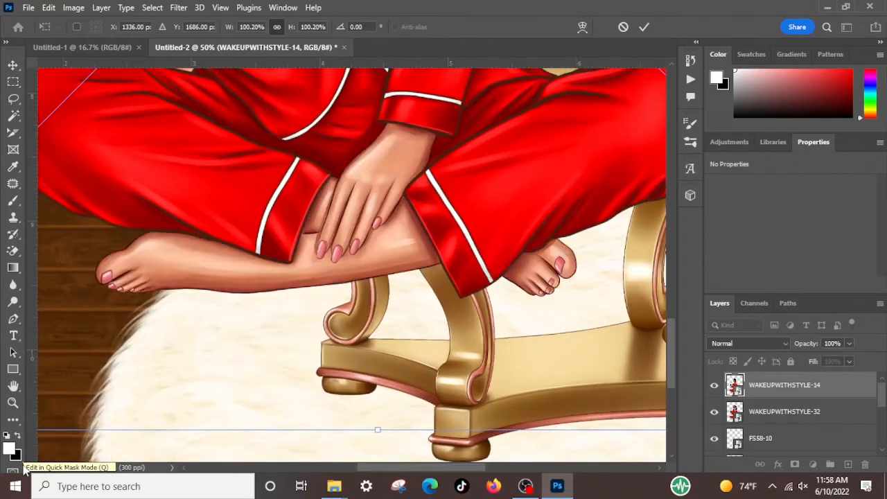
left_click_drag(184, 267, 189, 266)
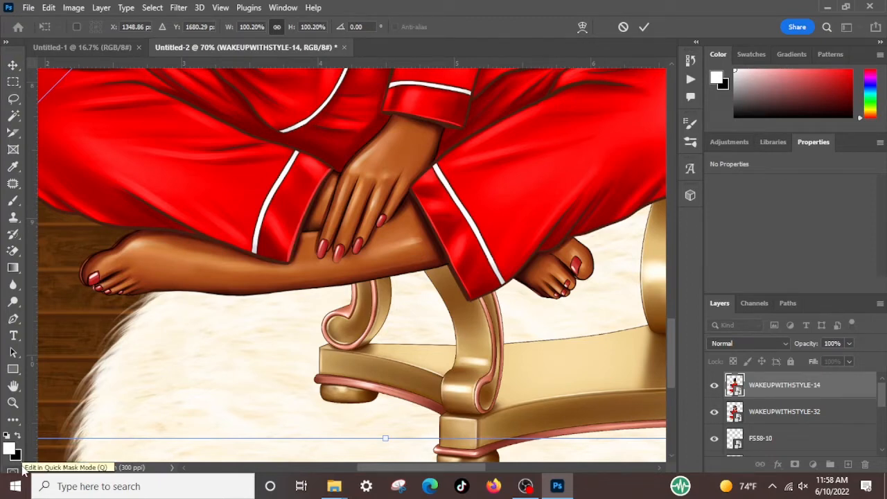
type("20")
key("Return")
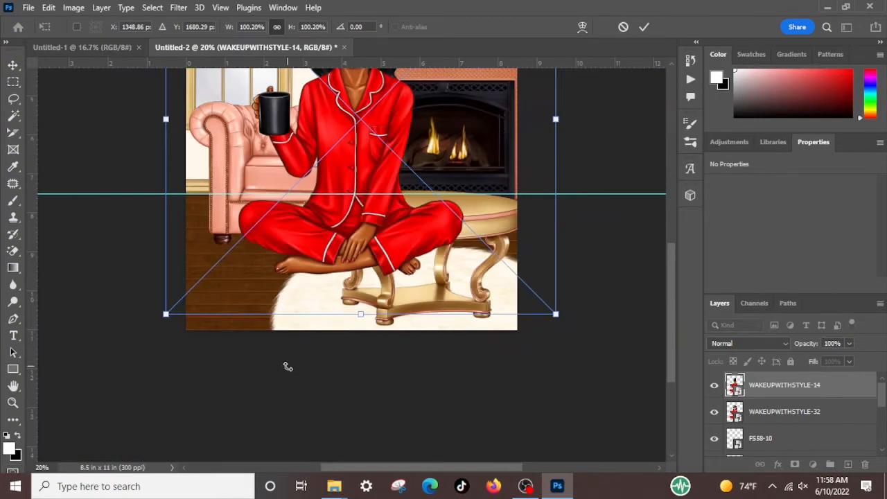
Apply the transform, then scale the WAKEUPWITHSTYLE-14 and WAKEUPWITHSTYLE-32 layers together to about 55.07% and seat the figures on the pink armchair.
left_click(797, 412)
scroll(526, 350, "up", 2)
scroll(527, 350, "up", 2)
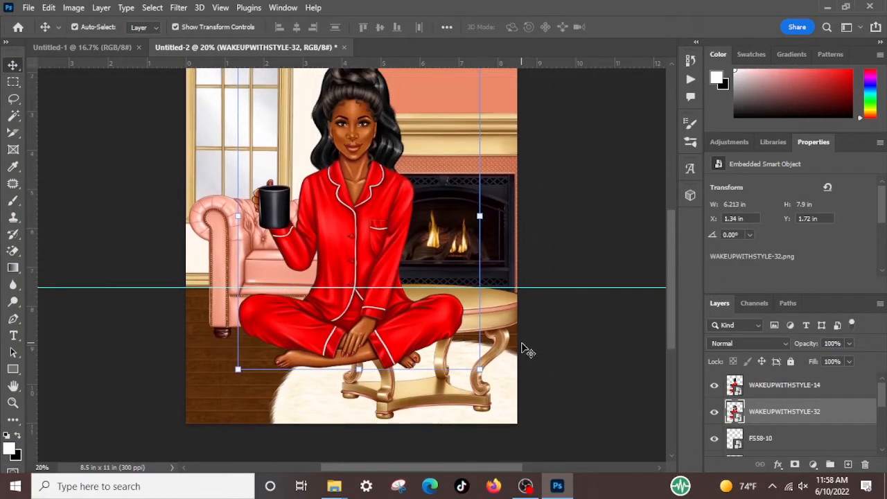
scroll(524, 347, "up", 1)
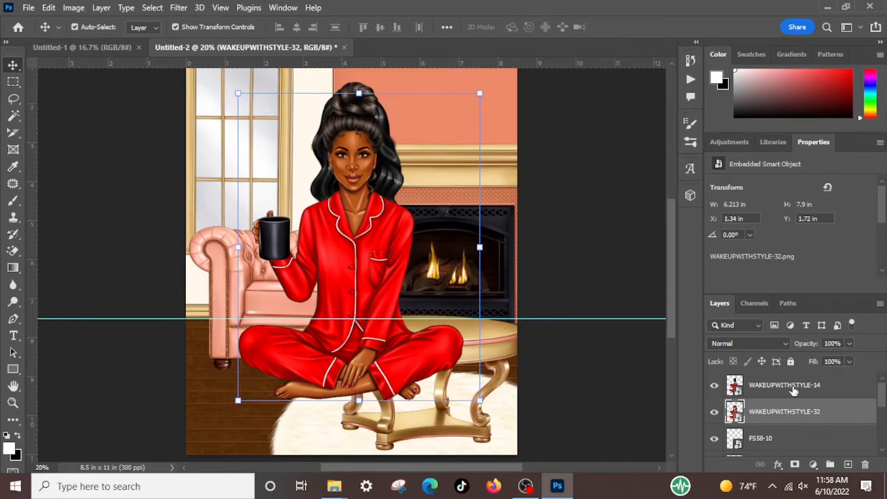
left_click(794, 386, "shift")
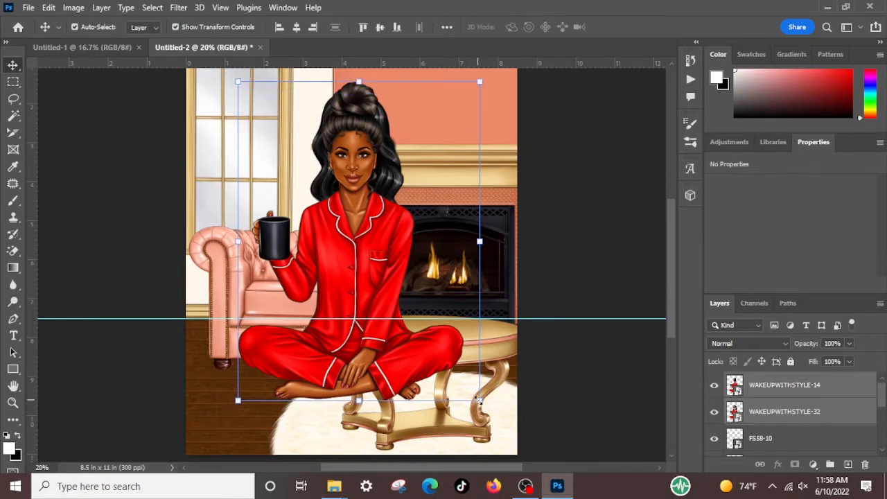
left_click_drag(456, 382, 352, 270)
left_click_drag(304, 211, 293, 239)
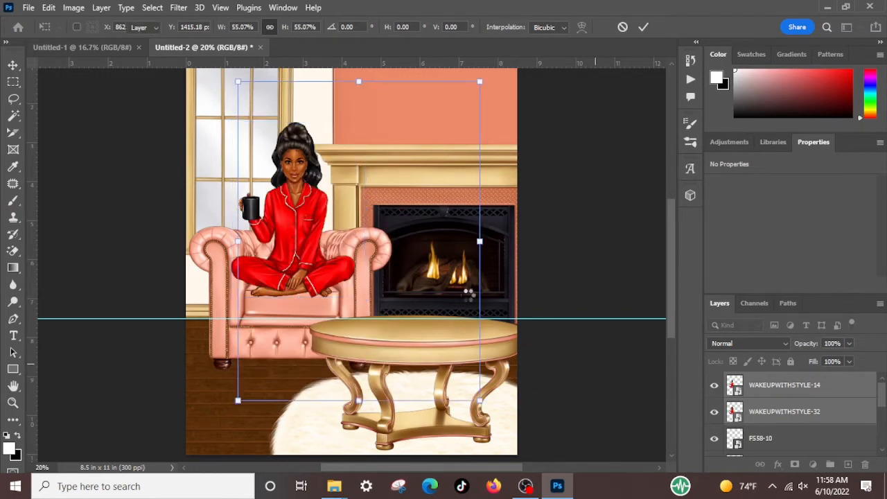
key("Return")
scroll(562, 243, "up", 2)
scroll(562, 244, "up", 2)
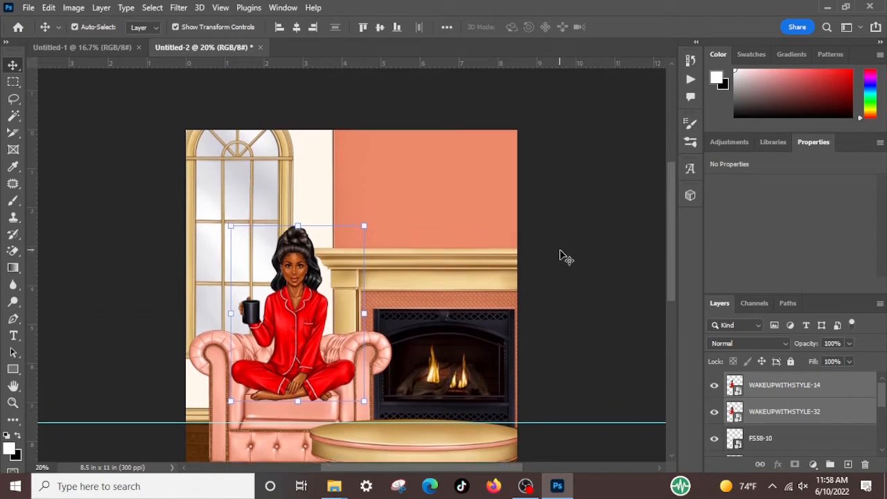
left_click(556, 266)
scroll(557, 263, "down", 1)
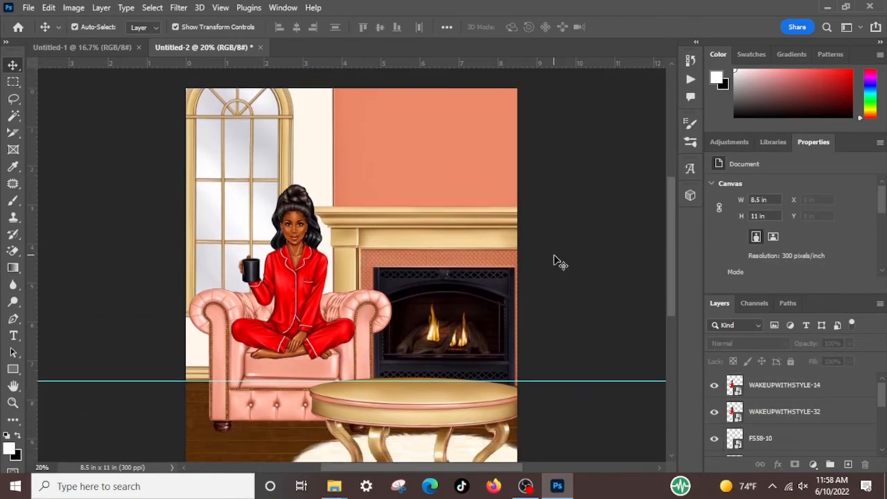
scroll(555, 260, "down", 1)
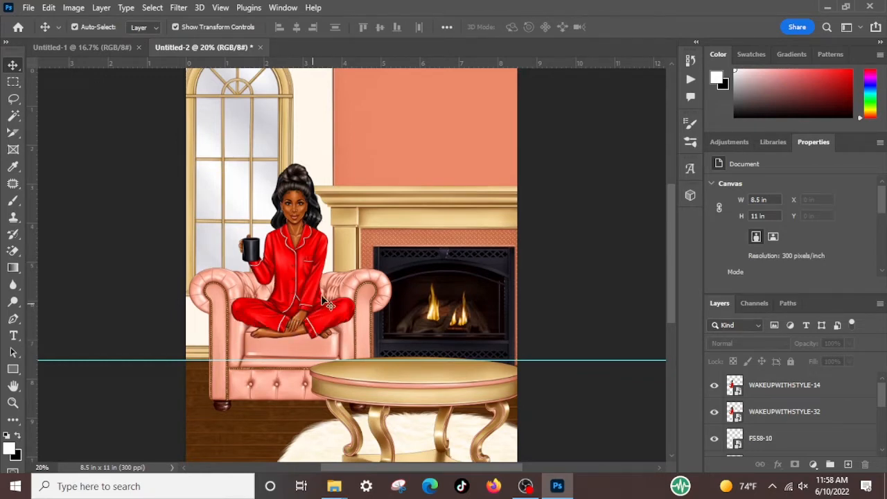
left_click(233, 340)
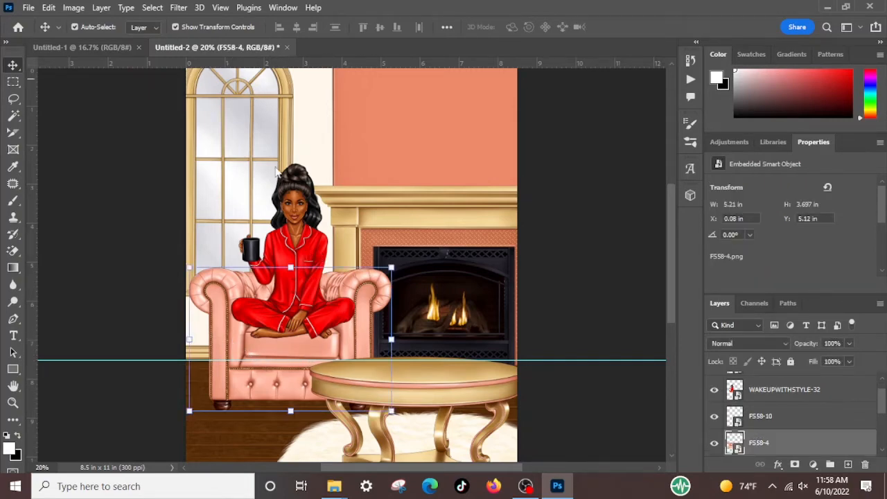
left_click_drag(292, 267, 254, 345)
left_click(48, 8)
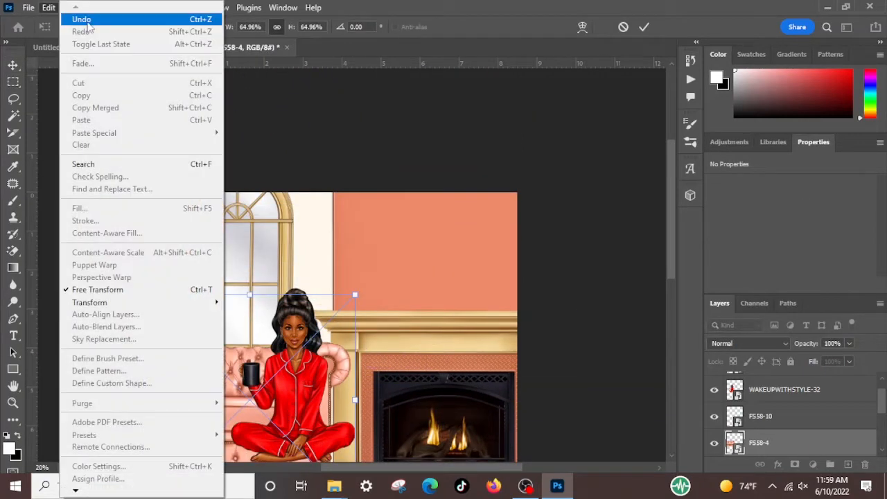
left_click(82, 20)
Stretch the FS58-4 armchair horizontally to about 70.84% width while leaving its height unscaled, and apply the transform.
scroll(350, 277, "down", 2)
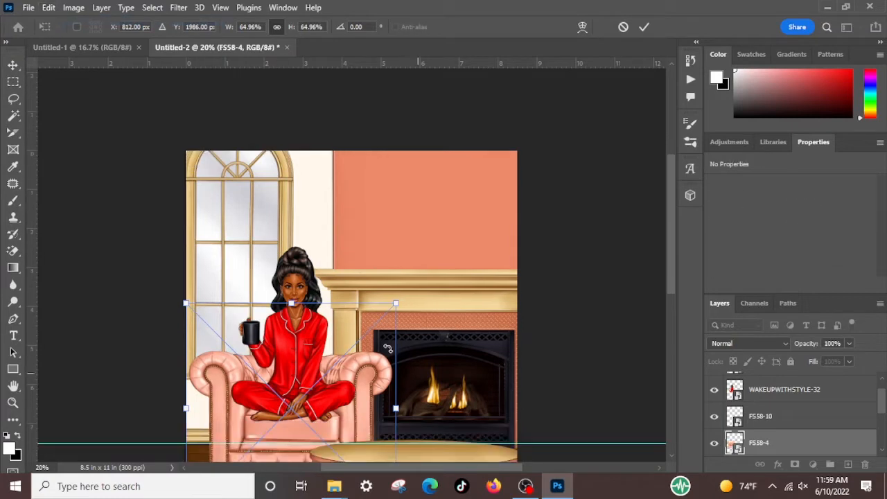
scroll(348, 248, "down", 1)
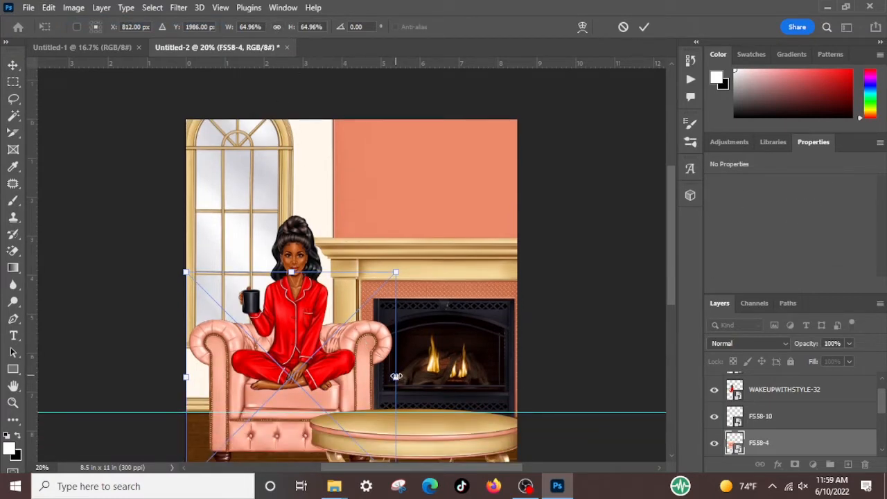
left_click_drag(396, 376, 415, 379)
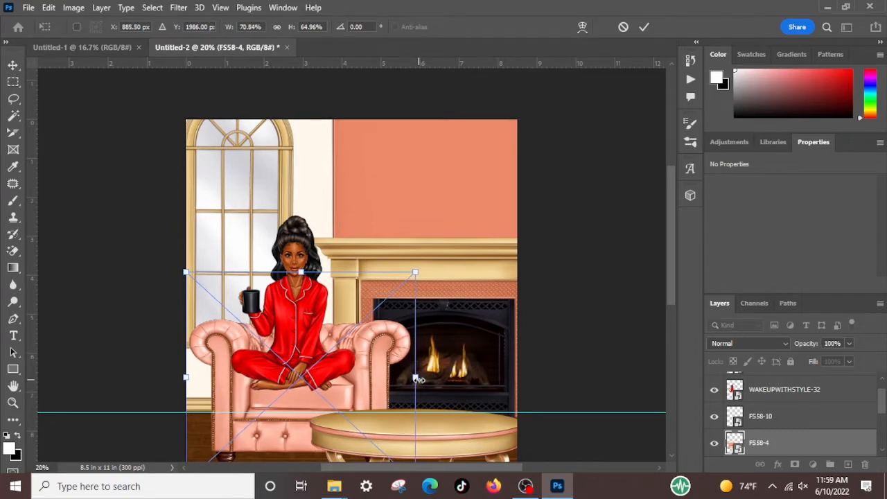
left_click_drag(416, 379, 423, 379)
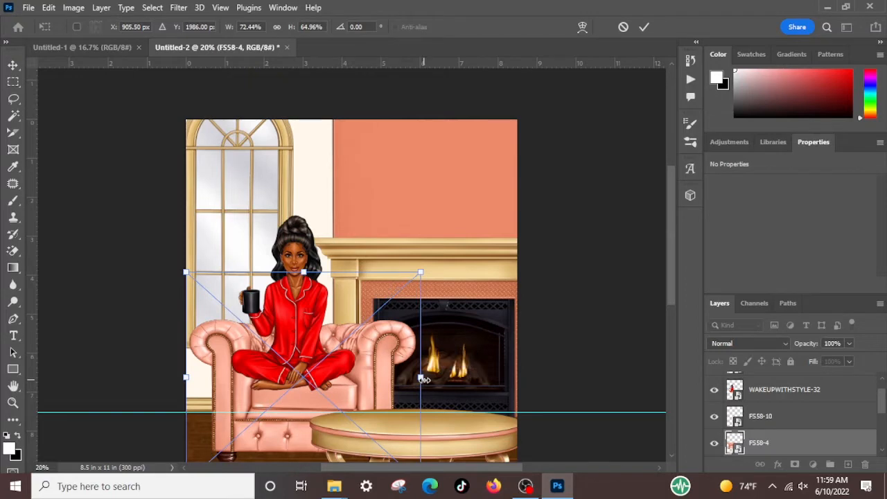
scroll(421, 360, "down", 2)
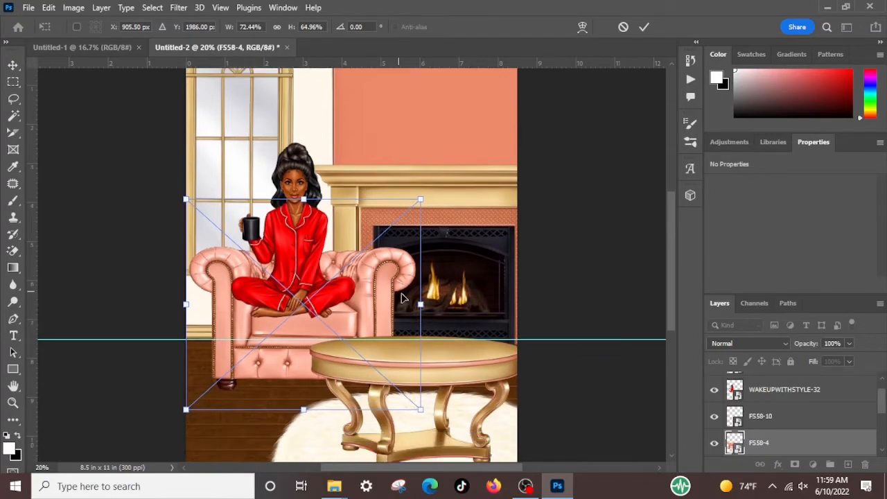
left_click_drag(420, 305, 416, 305)
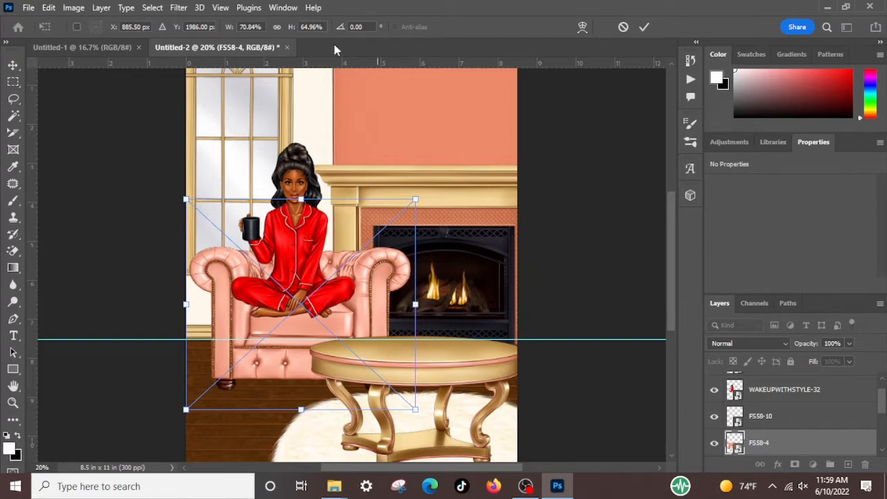
left_click(276, 28)
key("Return")
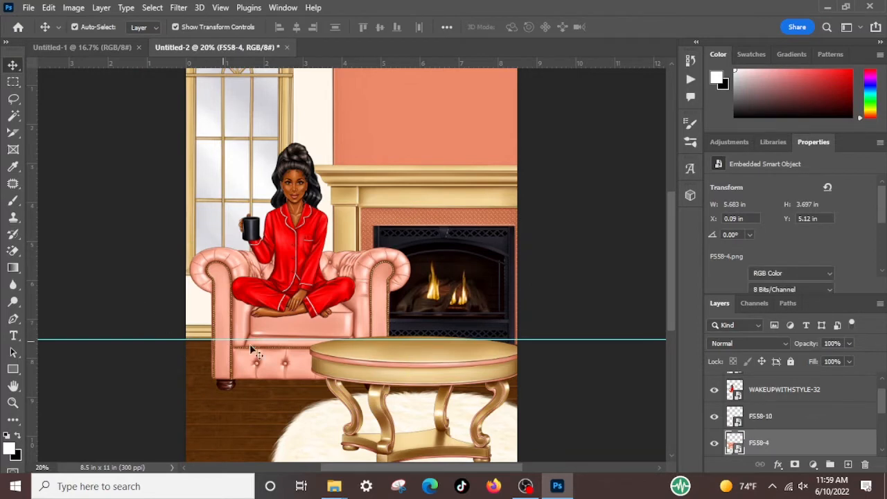
Move the FS58-4 armchair slightly left to about X -0.08 in, Y 5.12 in, centring it beneath the seated figures.
mouse_move(251, 349)
left_mouse_down()
mouse_move(257, 362)
mouse_move(250, 355)
left_mouse_up()
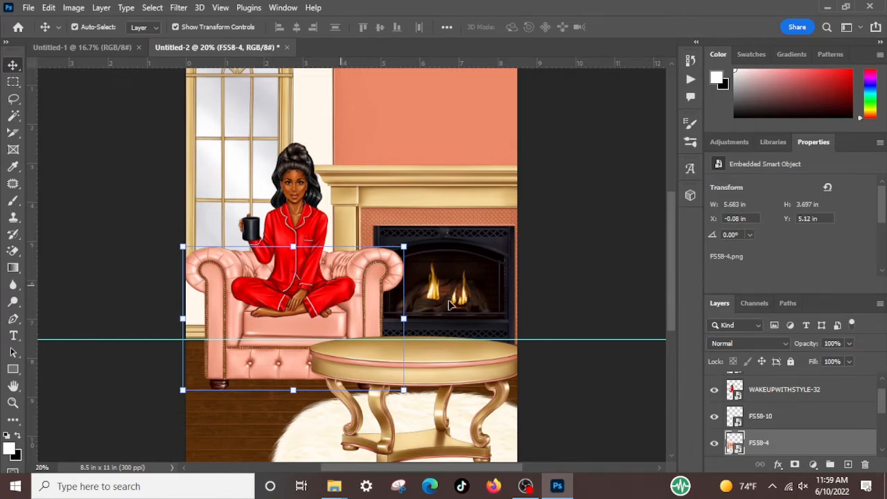
left_click(603, 257)
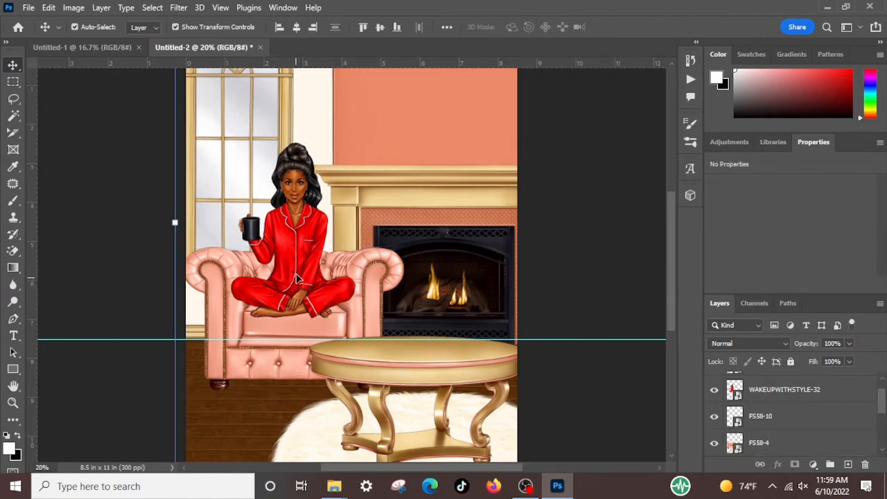
scroll(392, 291, "down", 2)
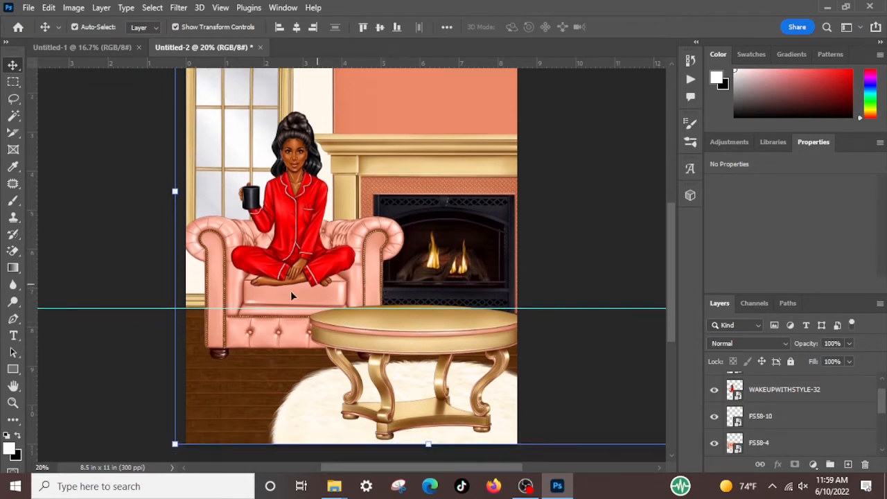
left_click(263, 335)
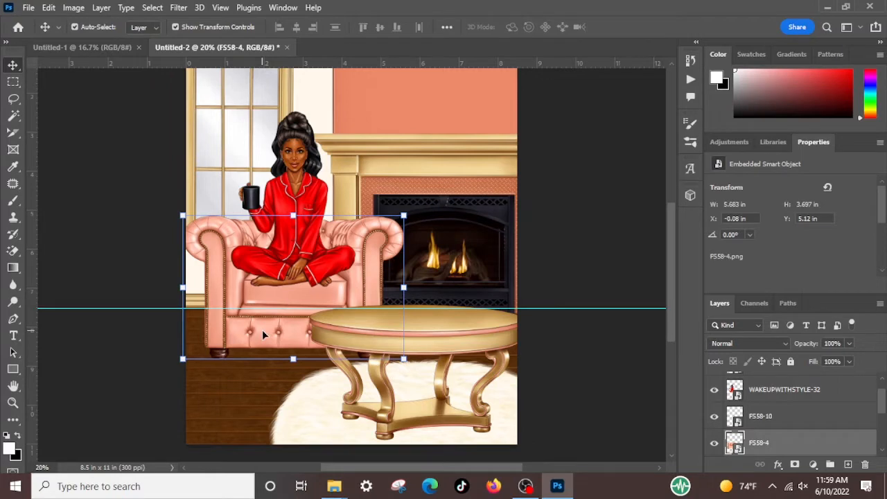
Scale the WAKEUPWITHSTYLE-14 and WAKEUPWITHSTYLE-32 layers together to about 110.34% and apply the transform.
scroll(384, 326, "up", 2)
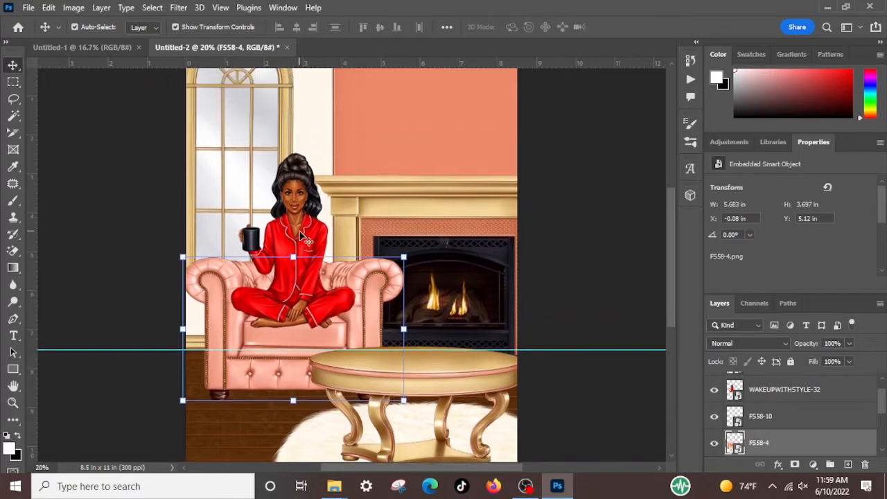
left_click(302, 237)
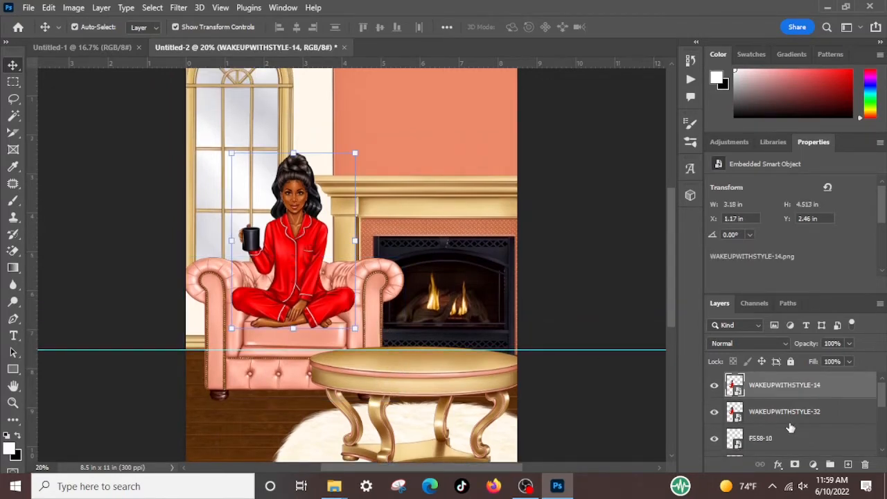
left_click(782, 411, "shift")
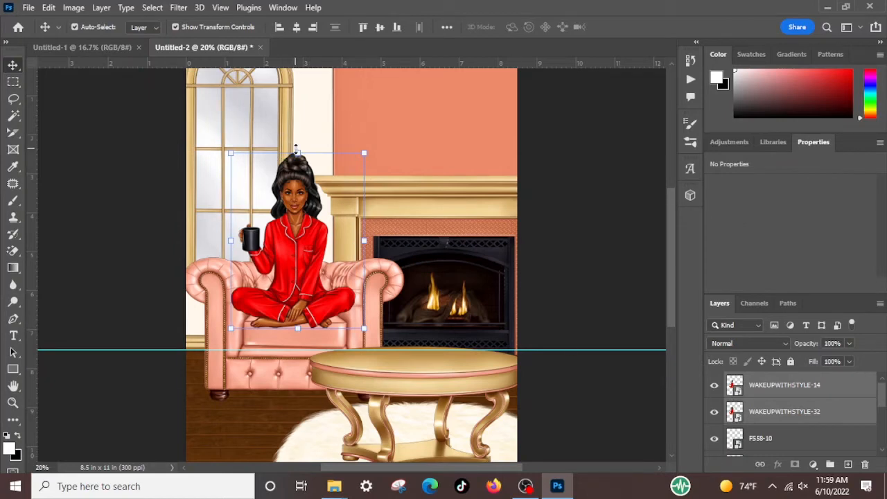
left_click_drag(296, 151, 292, 134)
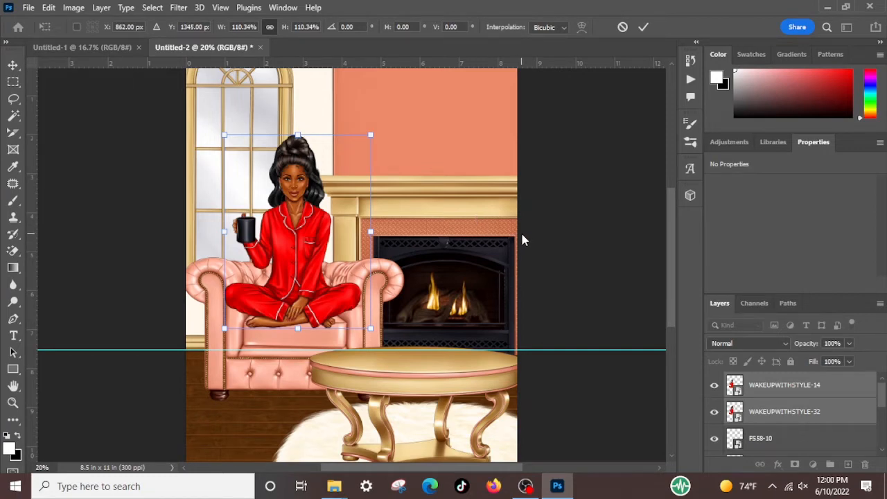
scroll(521, 239, "down", 1)
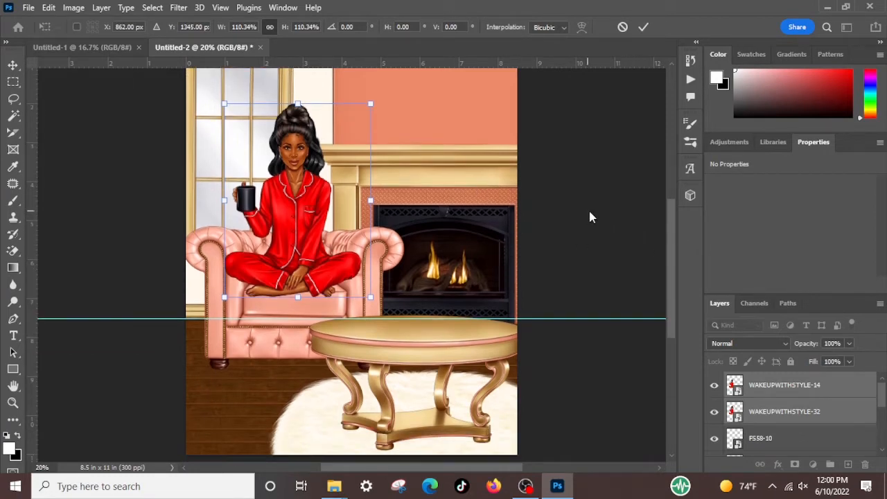
key("Return")
Scale the FS58-1 fireplace to about 99.30%, place it at about X 3.04 in, Y 2.32 in, and apply the transform.
left_click(454, 180)
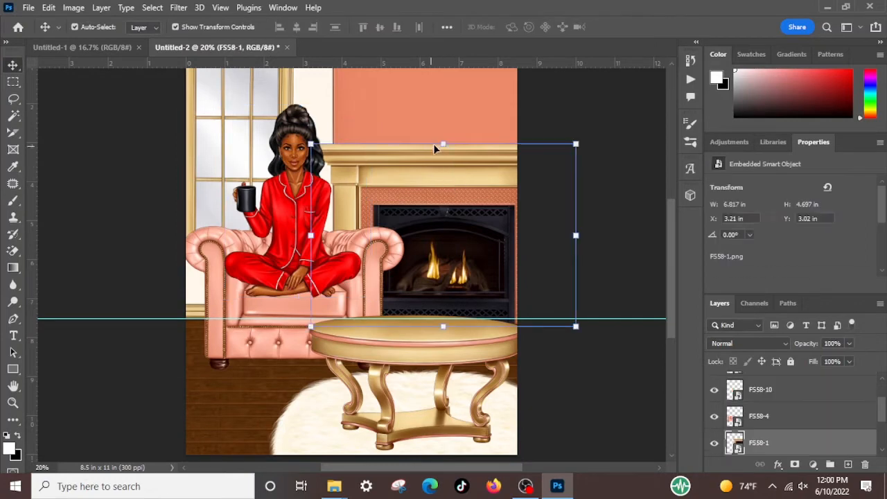
left_click_drag(446, 141, 450, 63)
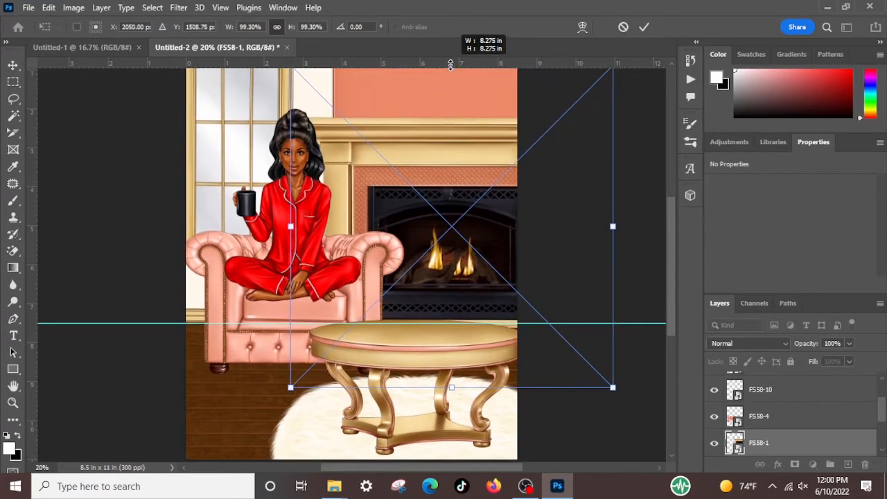
mouse_move(425, 144)
left_mouse_down()
mouse_move(444, 145)
mouse_move(435, 154)
left_mouse_up()
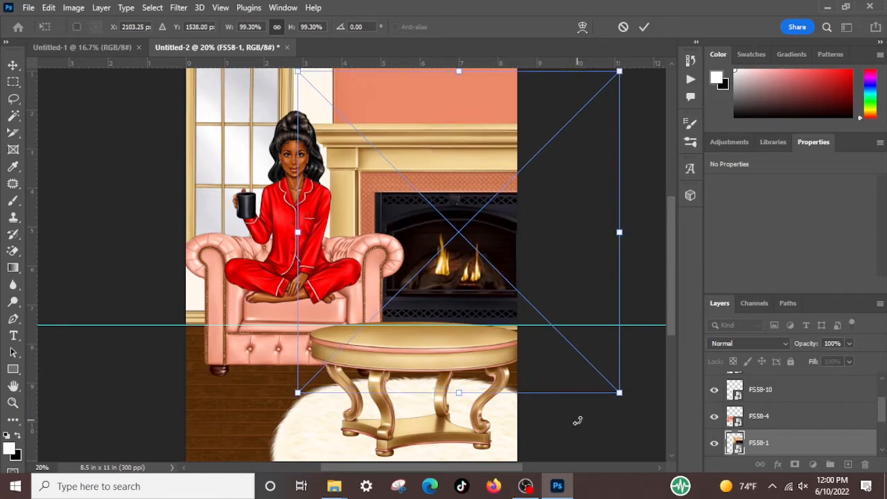
left_click(47, 176)
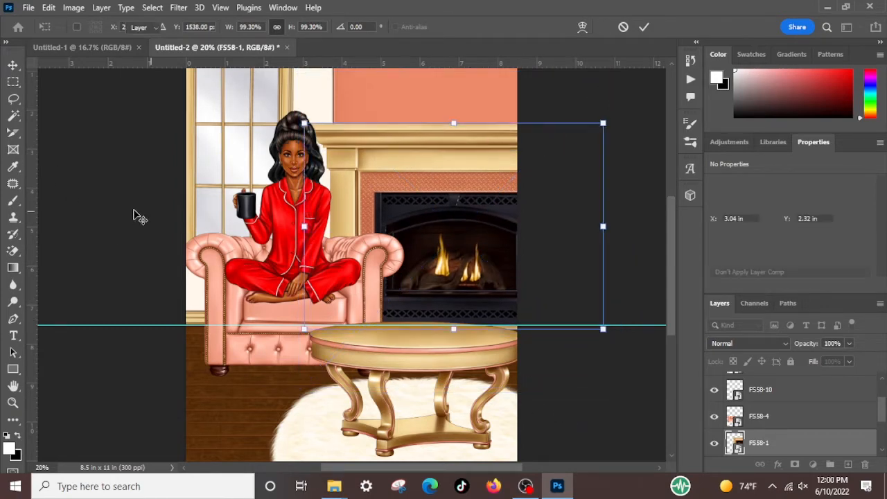
Toggle the FS58-14 rug off and back on, then hide the FS58-10 coffee table layer.
scroll(352, 277, "down", 2)
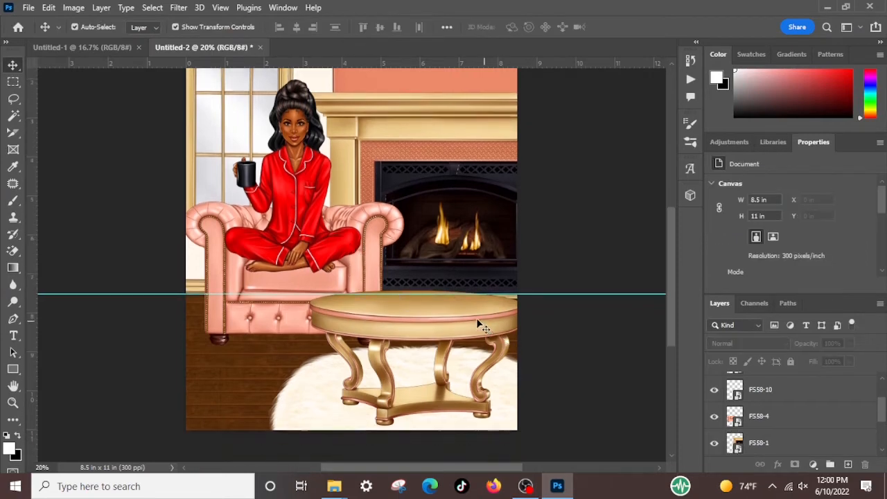
scroll(724, 426, "down", 2)
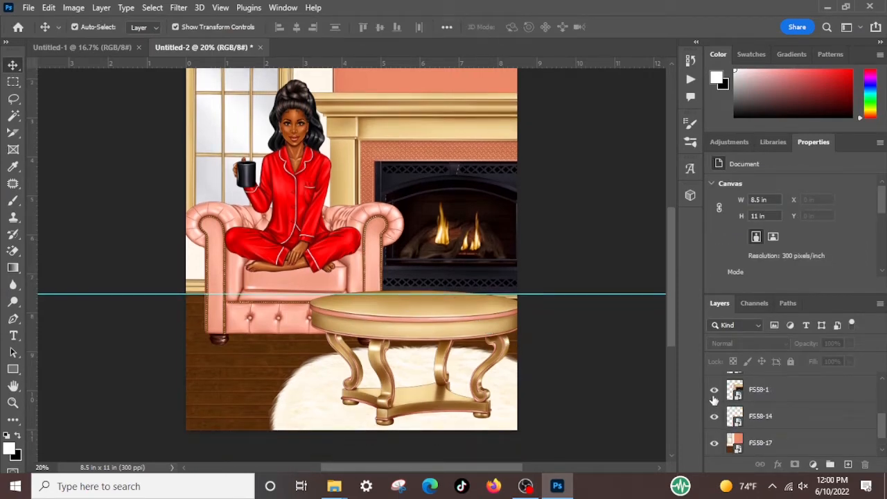
left_click(715, 417)
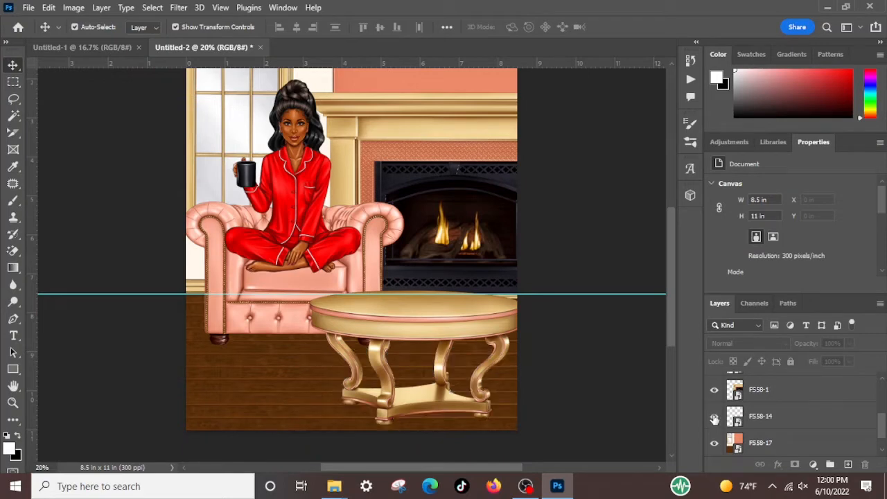
left_click(714, 417)
scroll(714, 392, "up", 1)
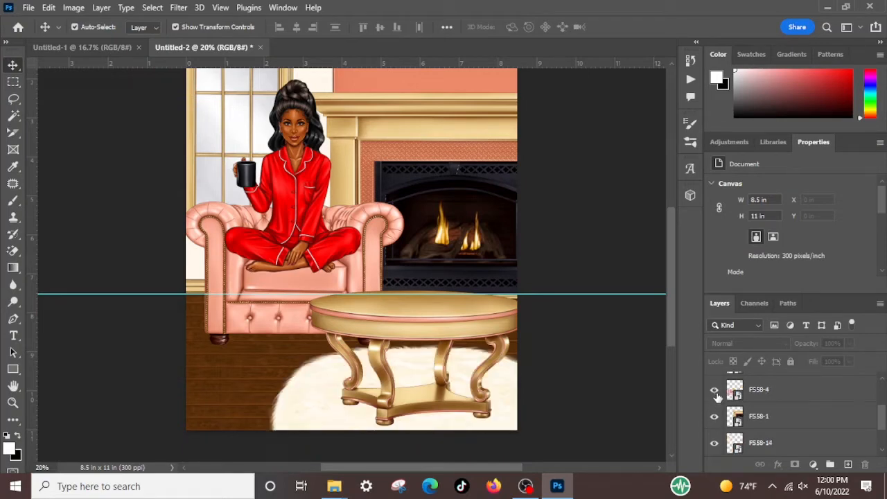
scroll(717, 393, "up", 1)
left_click(714, 390)
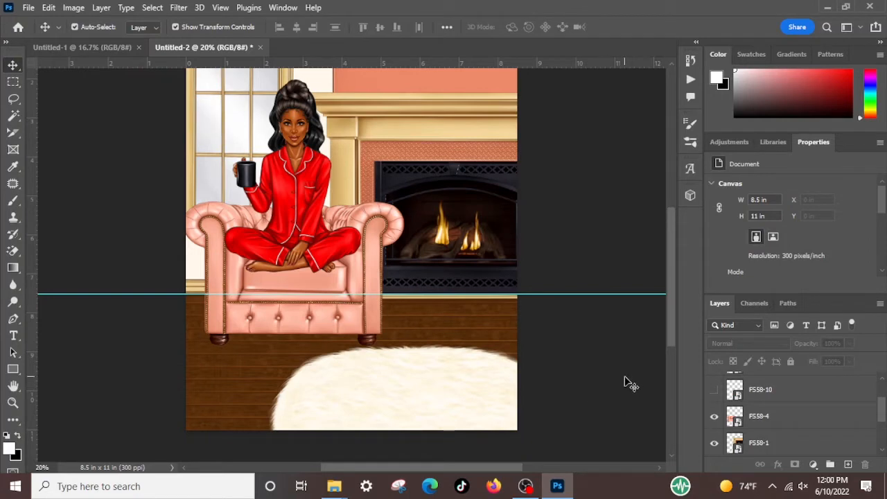
Move the FS58-1 fireplace slightly down to about X 3.1 in, Y 2.47 in, near the floor line.
scroll(600, 326, "down", 1)
scroll(563, 317, "up", 1)
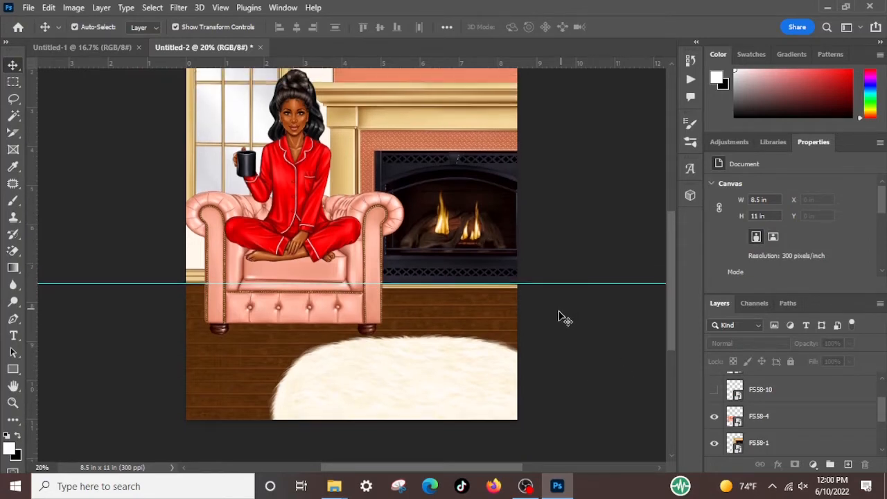
left_click_drag(466, 136, 468, 144)
scroll(490, 250, "up", 1)
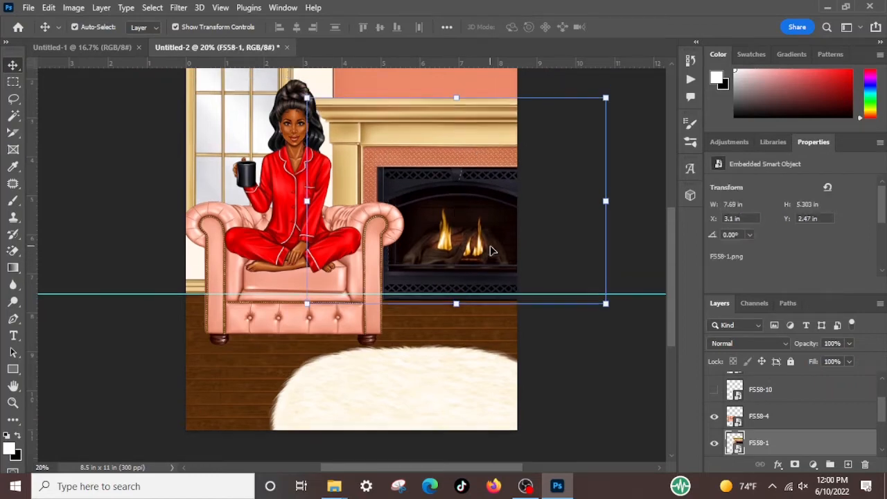
Scale the FS58-1 fireplace to about 105.30%, reposition it at about X 3.05 in, Y 2.15 in, and apply the transform.
scroll(490, 251, "up", 1)
scroll(495, 240, "up", 3)
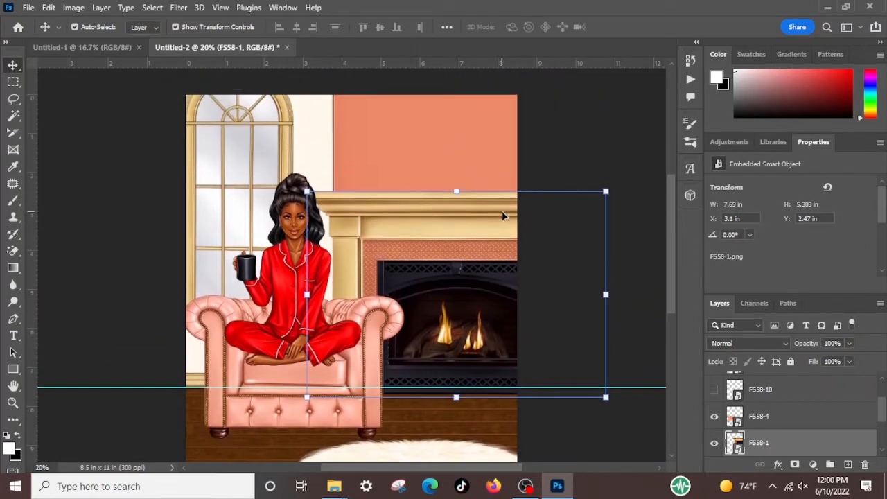
key("ctrl+t")
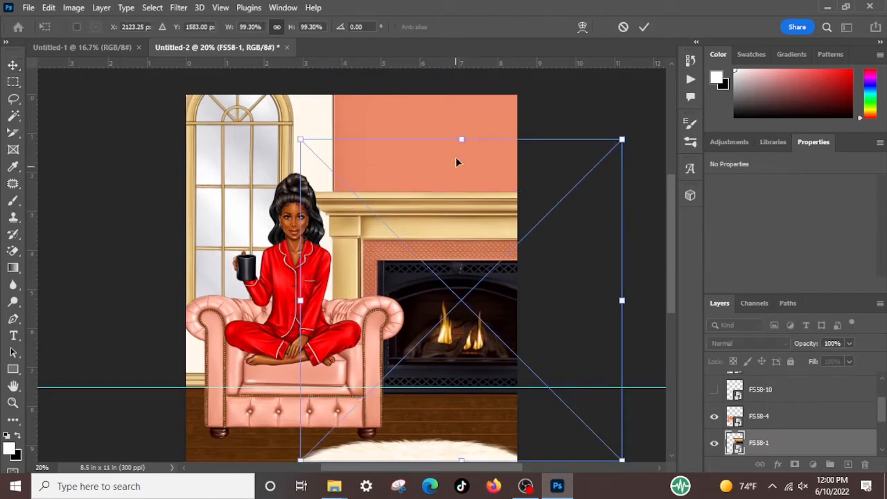
left_click_drag(462, 137, 462, 118)
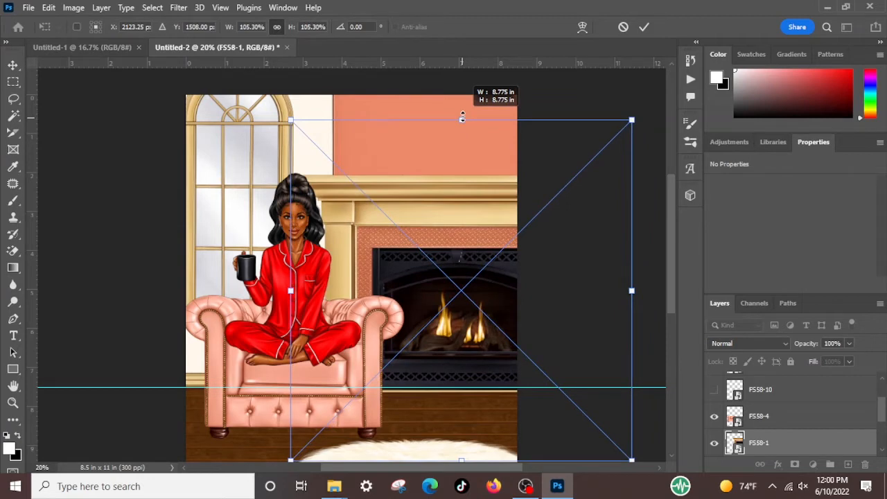
mouse_move(462, 202)
left_mouse_down()
mouse_move(479, 206)
mouse_move(474, 212)
left_mouse_up()
left_click(79, 317)
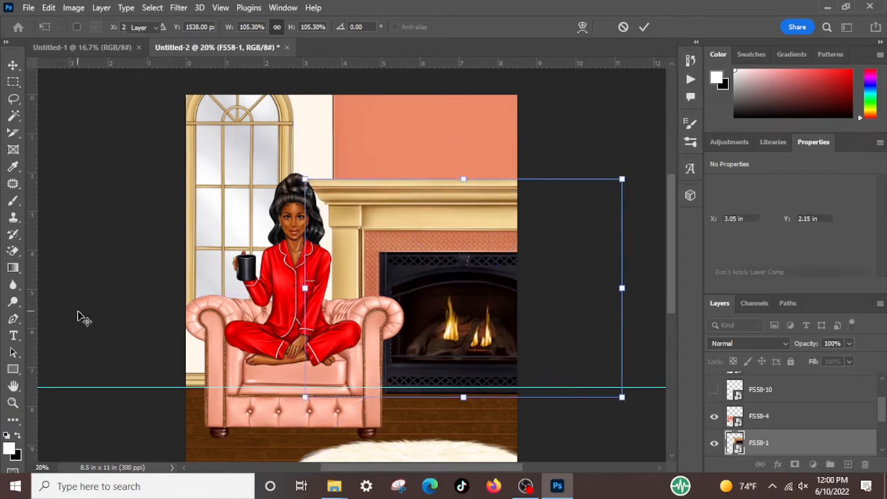
left_click(135, 222)
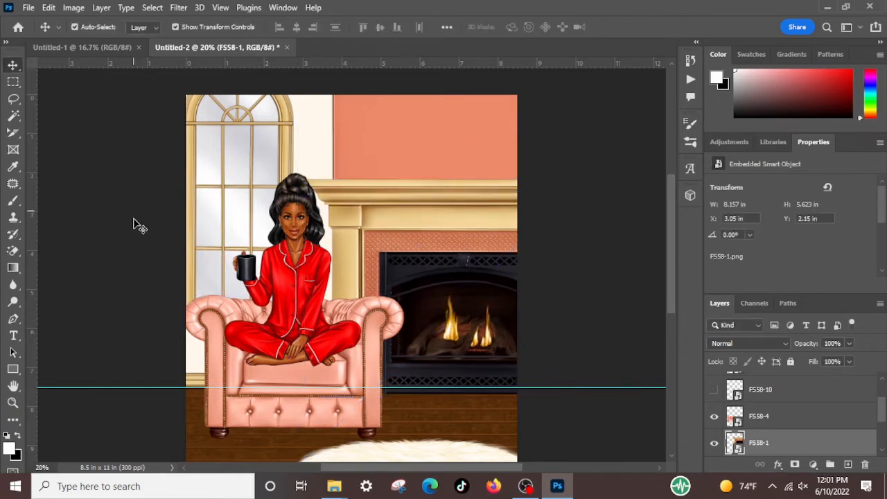
Enlarge the FS58-4 armchair to about 78.69% width and 72.16% height, then move it to about X -0.4 in, Y 4.92 in.
left_click(322, 334)
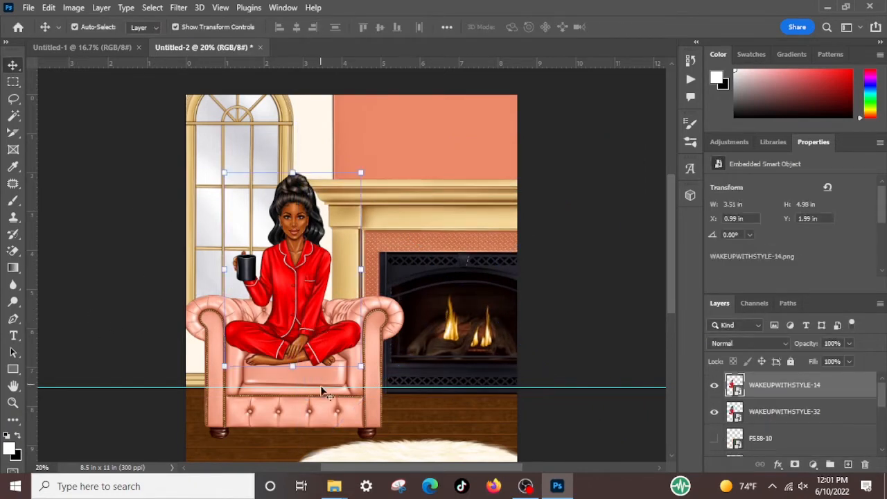
left_click(333, 313)
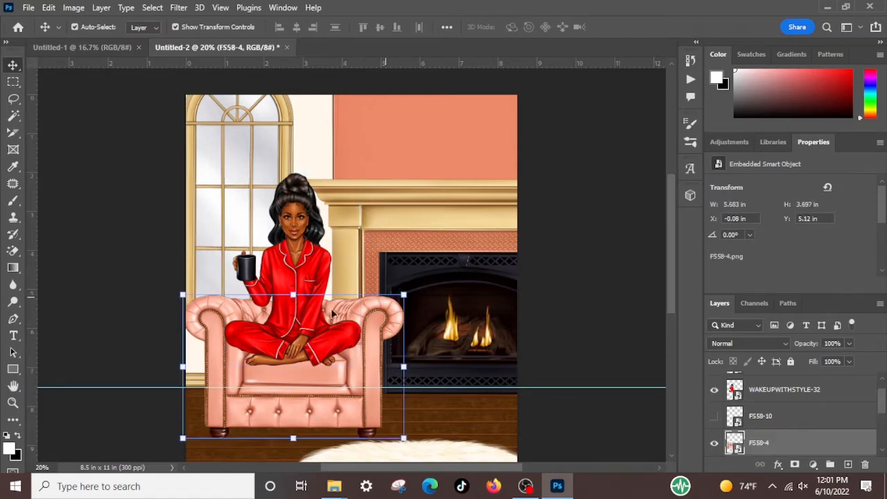
left_click_drag(293, 295, 293, 251)
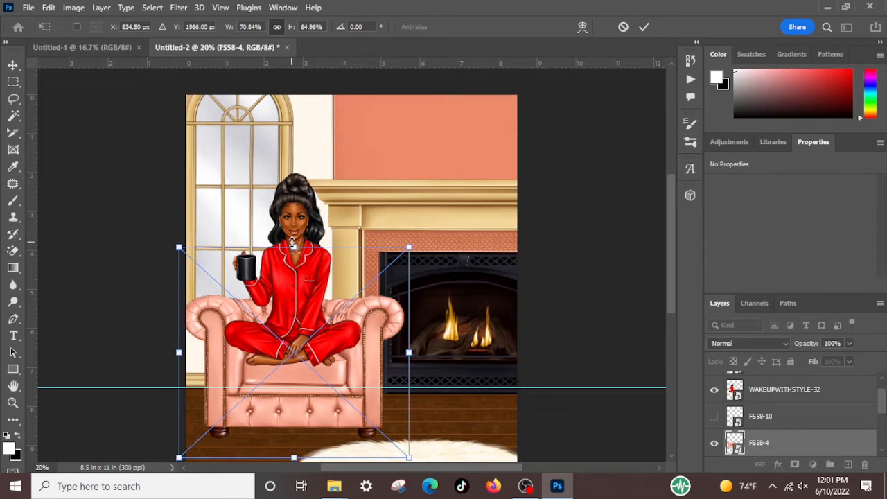
left_click_drag(293, 244, 294, 224)
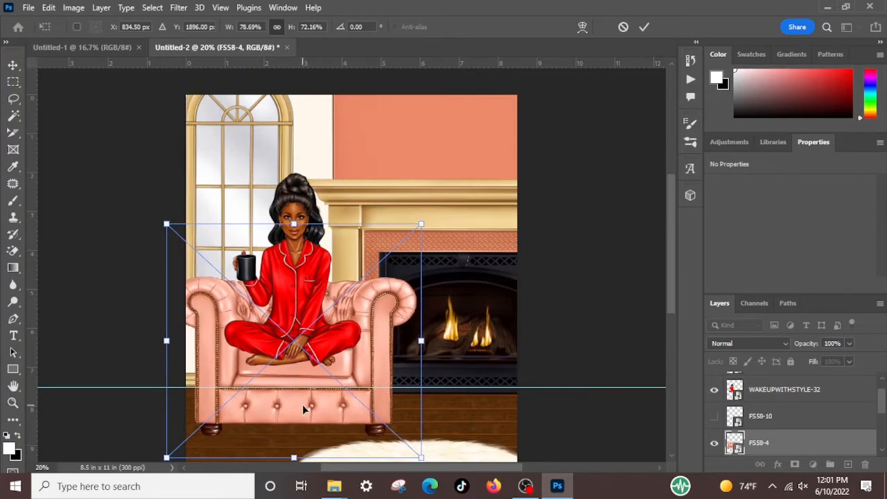
scroll(304, 409, "down", 3)
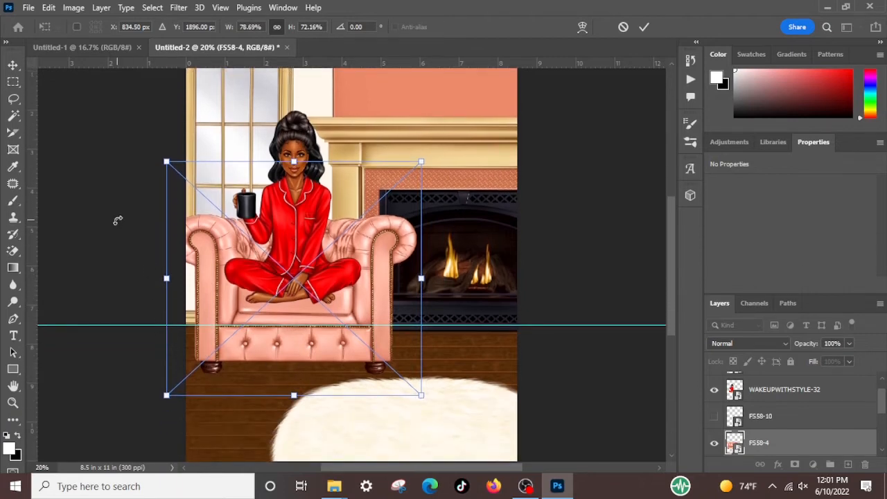
left_click(12, 65)
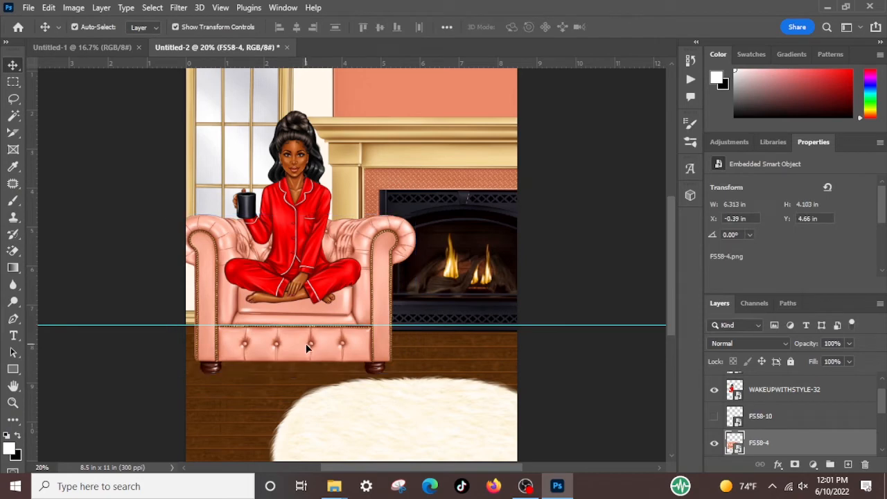
left_click_drag(307, 349, 309, 354)
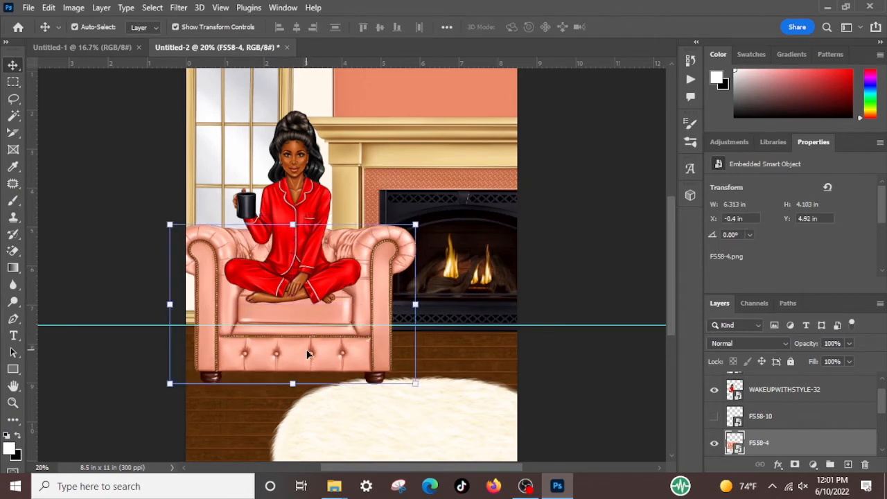
left_click(483, 303)
Show the FS58-10 coffee table layer again in front of the armchair.
scroll(497, 301, "down", 2)
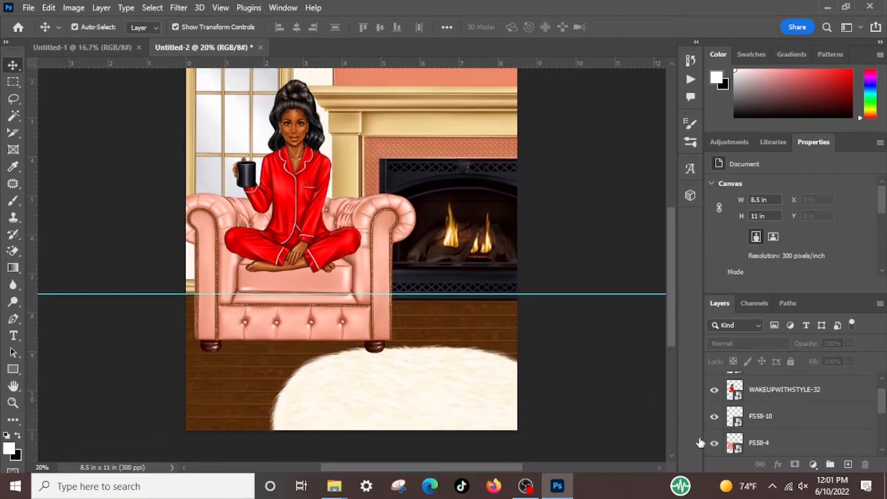
left_click(713, 415)
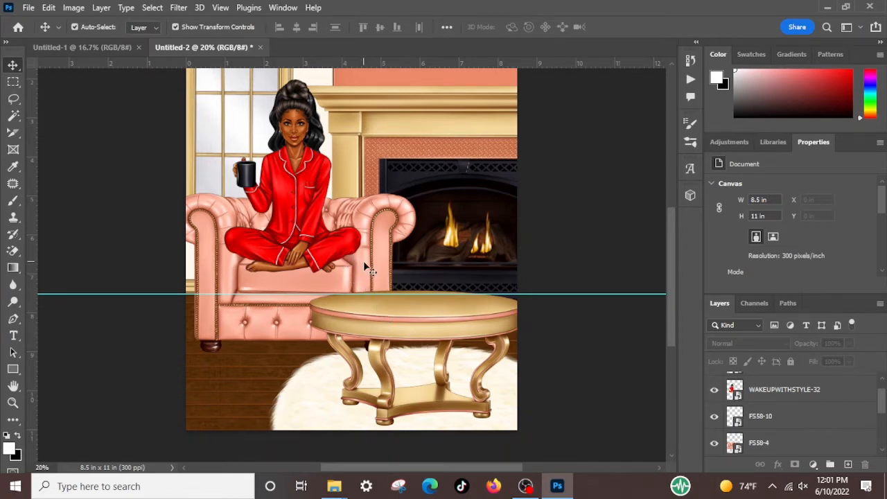
scroll(488, 301, "up", 2)
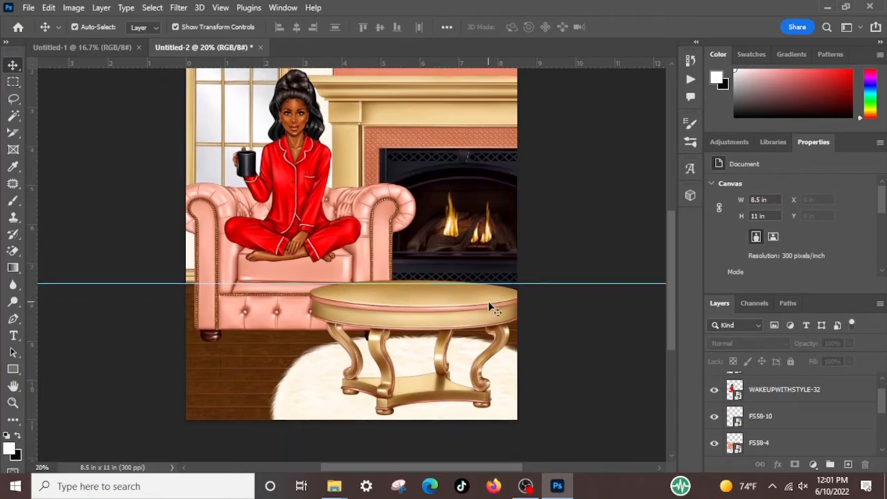
scroll(489, 305, "up", 4)
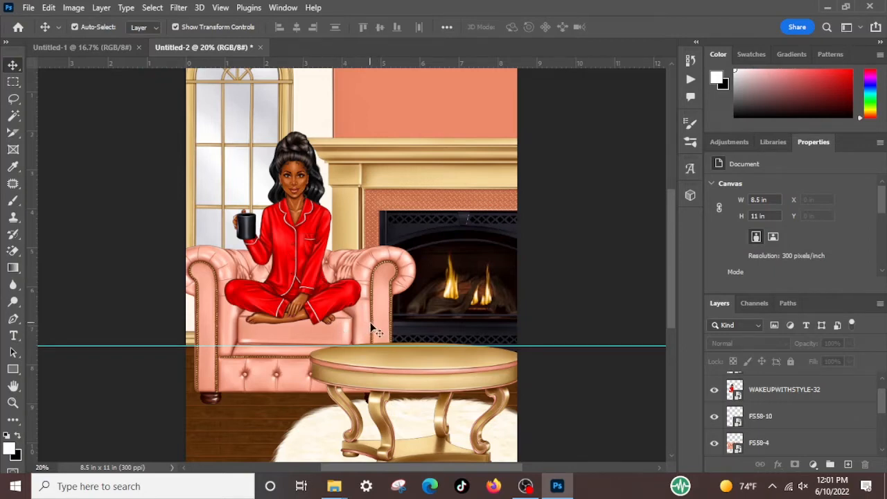
left_click(314, 246)
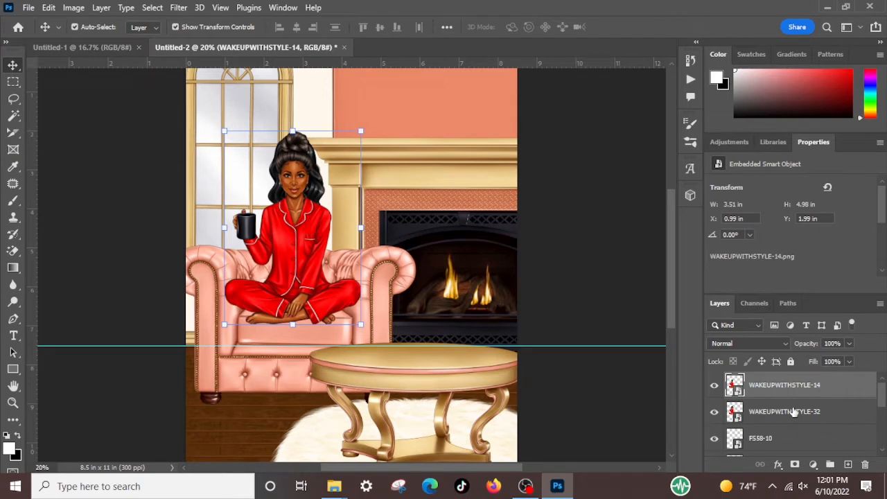
key("ctrl+t")
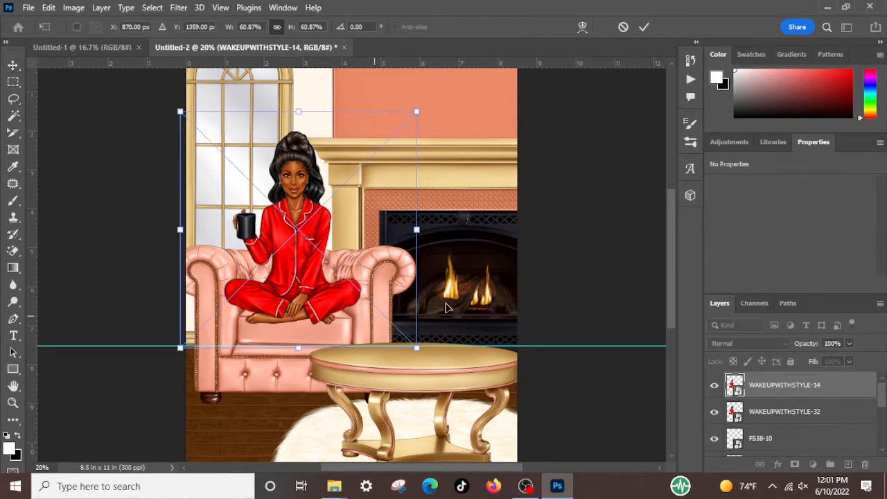
key("Return")
Scale the FS58-4 armchair to about 76.95% width and 70.56% height and apply the transform.
left_click(269, 369)
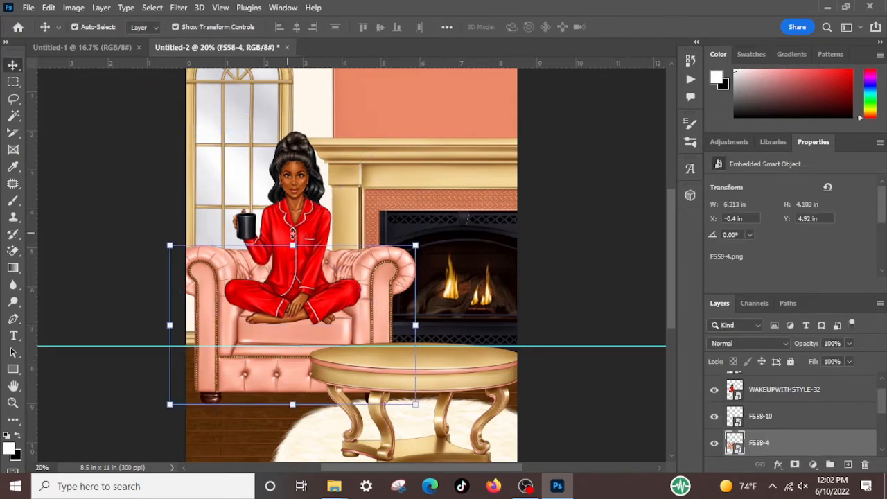
left_click_drag(292, 246, 293, 198)
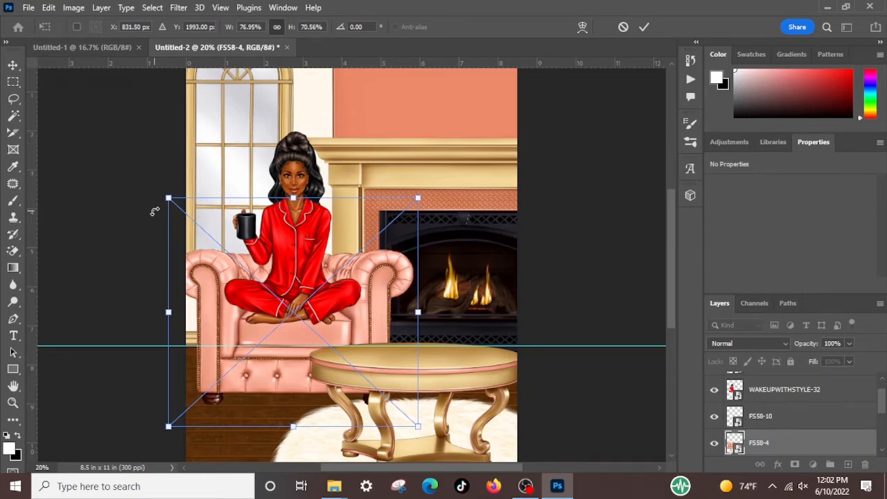
left_click(13, 65)
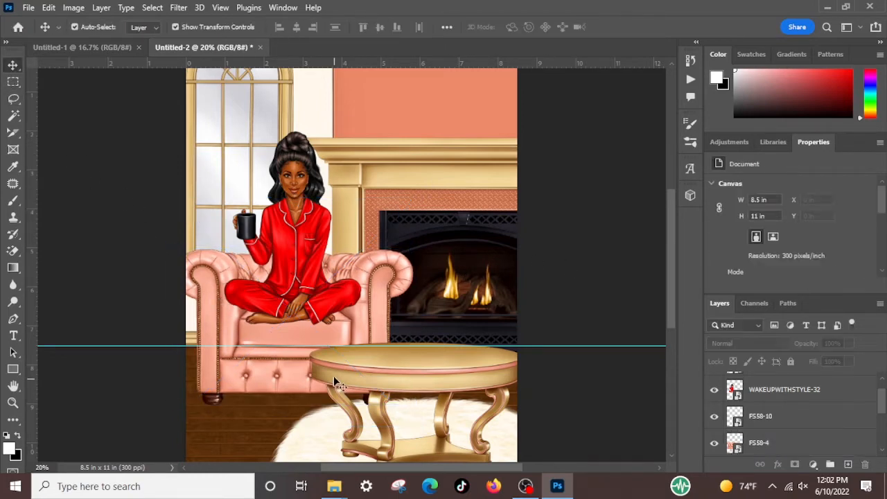
Scale the WAKEUPWITHSTYLE-14 and WAKEUPWITHSTYLE-32 figures together to about 102.34%, apply the transform, and deselect them.
scroll(368, 358, "down", 3)
scroll(368, 360, "down", 2)
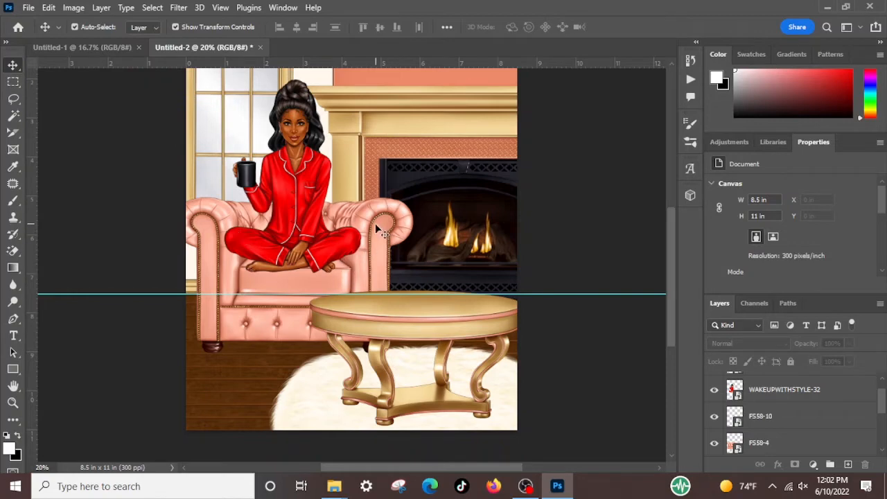
left_click(304, 215)
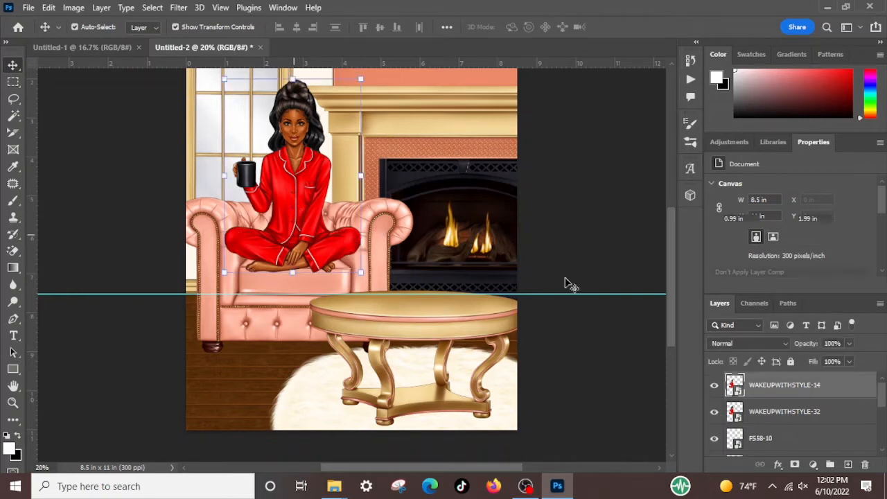
left_click(798, 412, "shift")
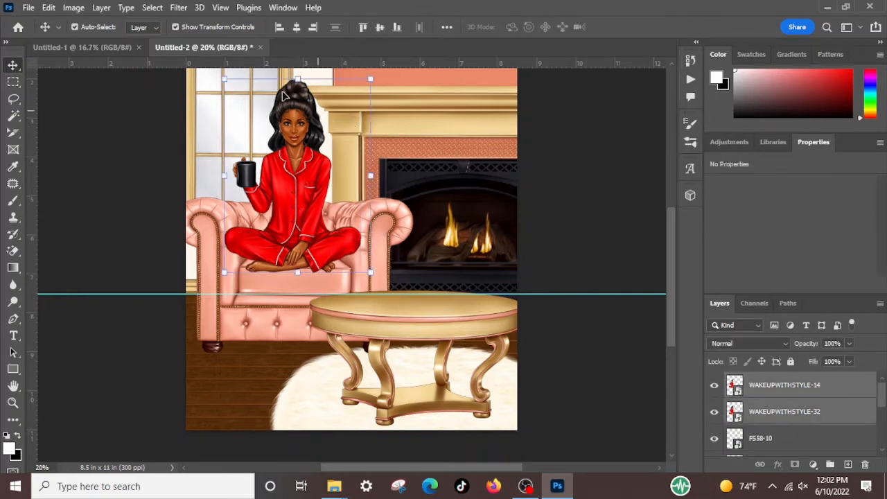
scroll(351, 153, "up", 1)
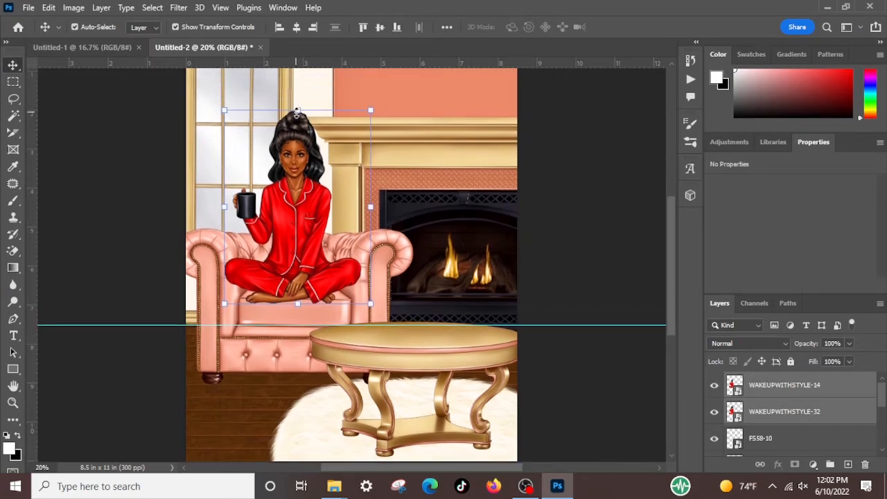
left_click_drag(296, 109, 296, 106)
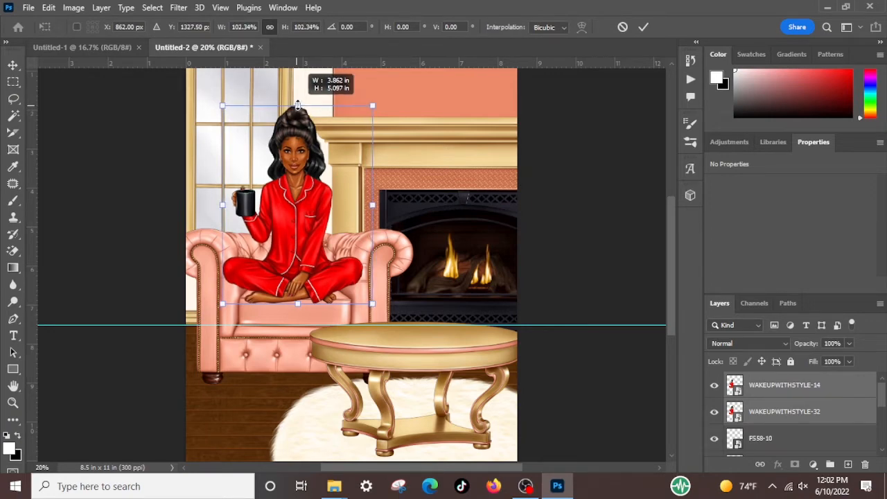
left_click_drag(298, 104, 298, 105)
key("Return")
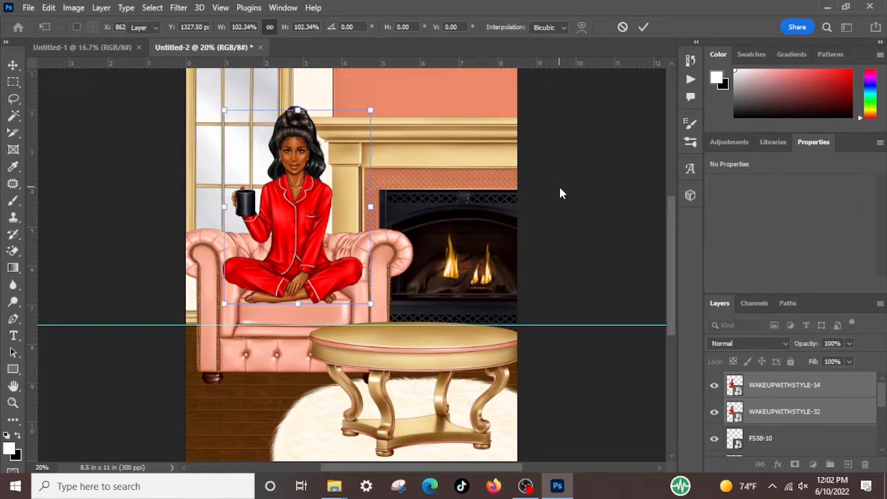
left_click(126, 156)
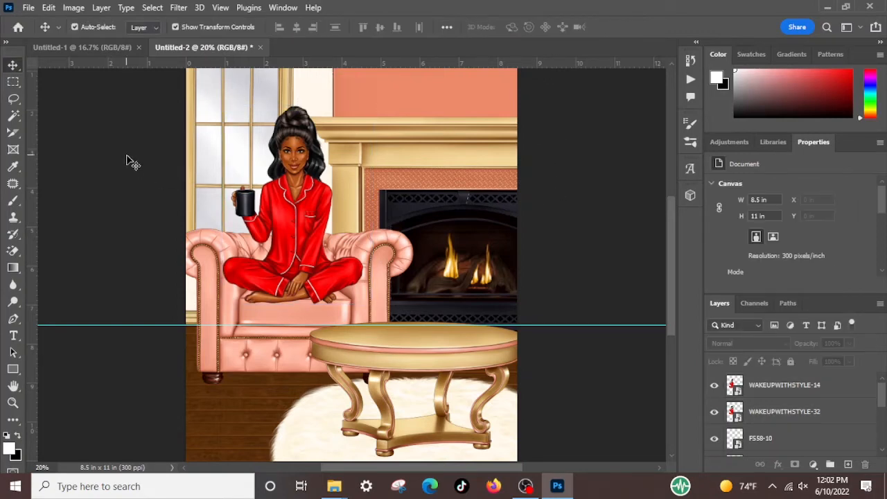
Fit the whole page in view at 17% and shift the FS58-10 coffee table to about X 3.32 in, Y 7.41 in.
scroll(379, 390, "down", 1)
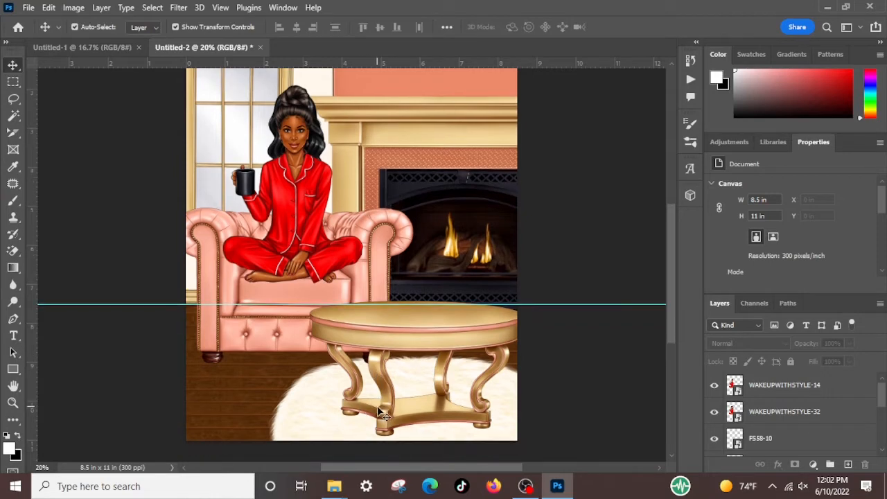
scroll(382, 385, "up", 4)
scroll(393, 365, "up", 5)
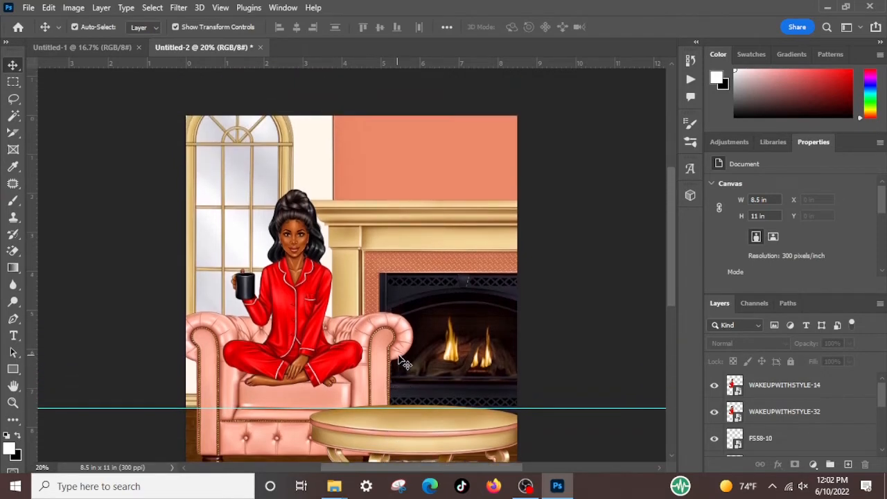
scroll(526, 374, "down", 2)
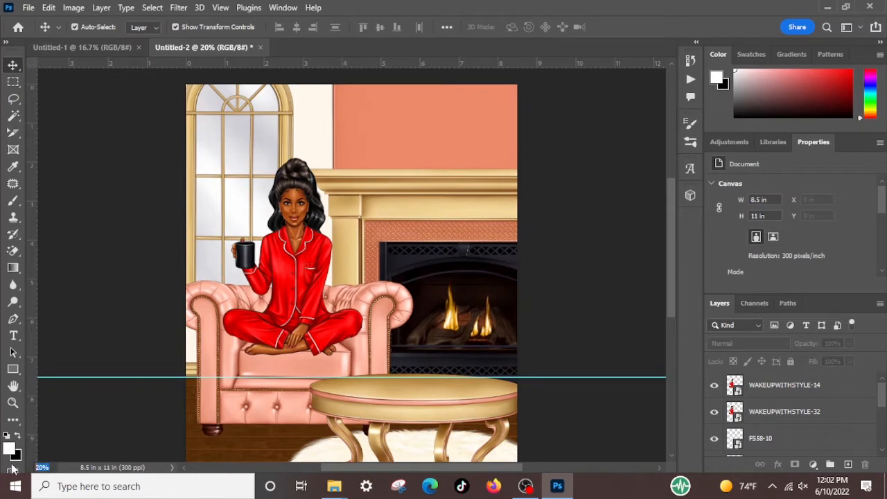
key("Return")
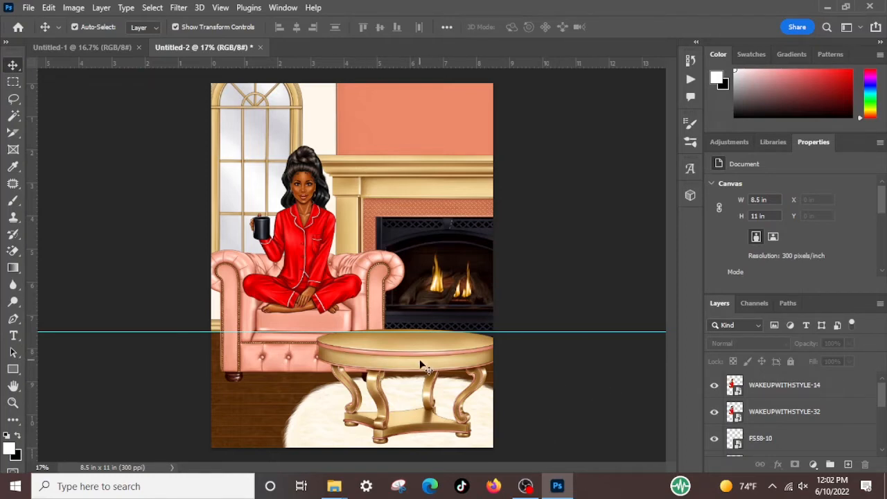
left_click_drag(420, 365, 426, 364)
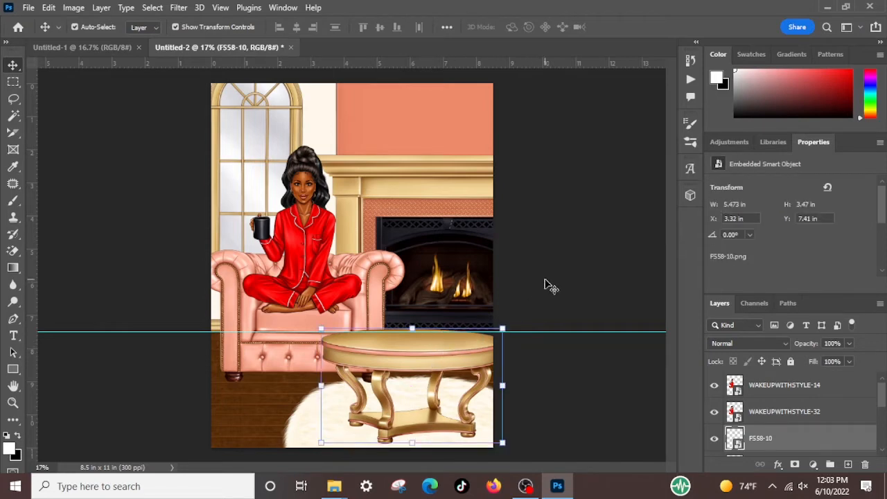
left_click(548, 311)
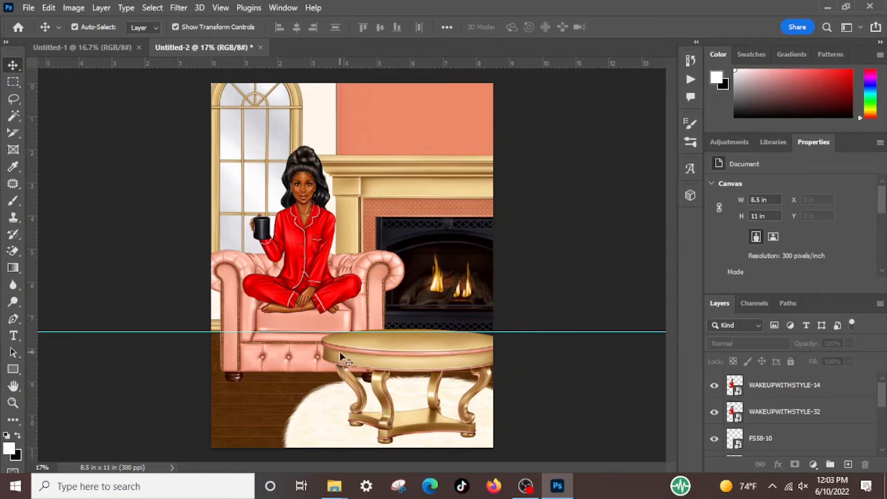
Switch to File Explorer, open the FOS folder in a maximized window, and browse the clipart set previews for matching décor.
mouse_move(346, 492)
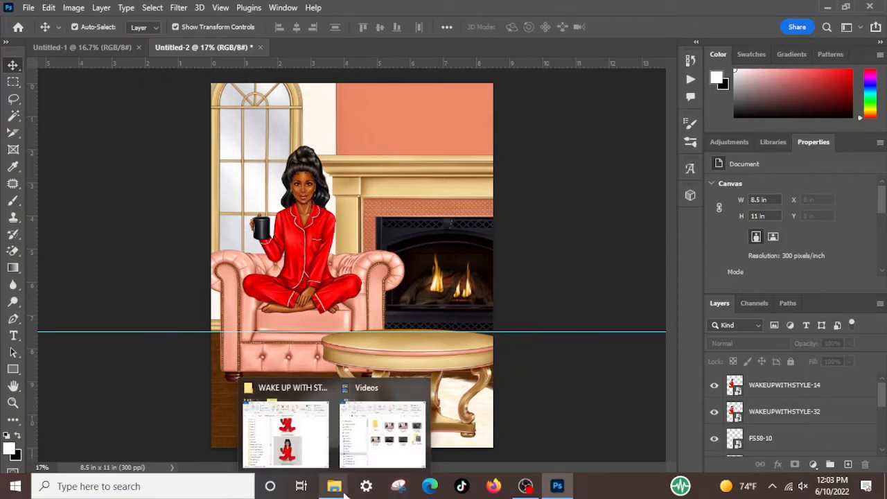
left_click(290, 398)
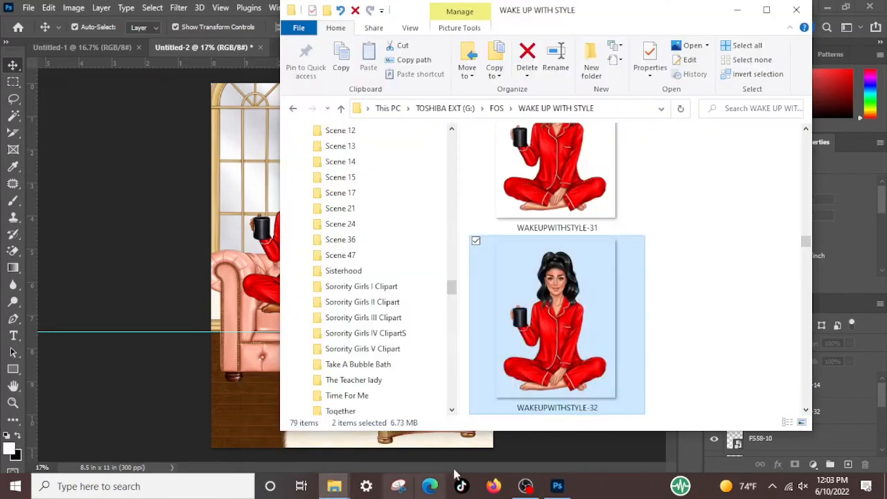
left_click(496, 108)
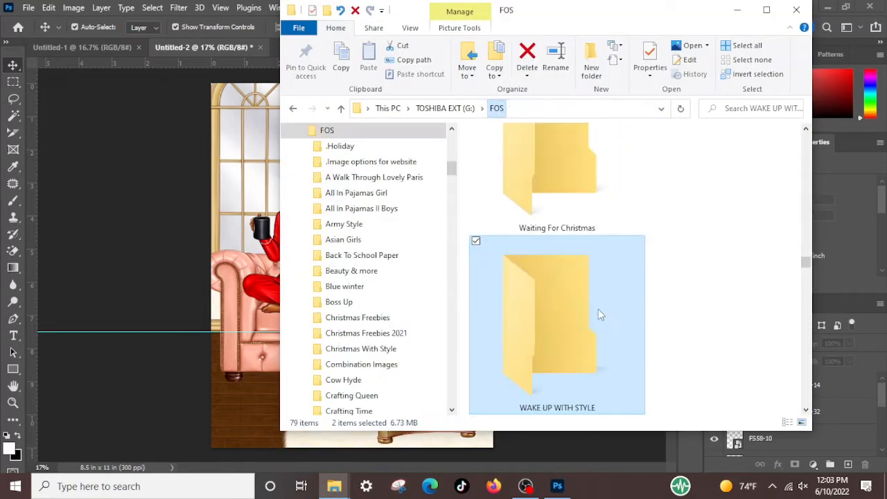
left_click(766, 10)
scroll(463, 265, "down", 3)
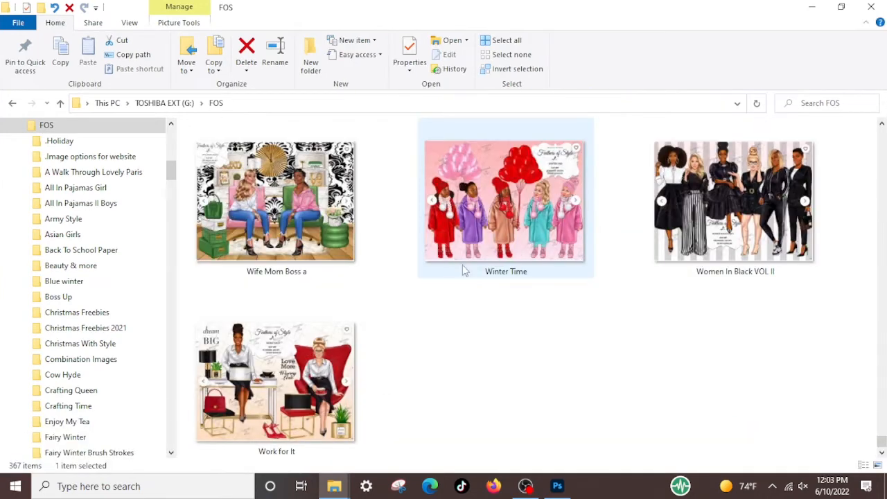
scroll(455, 286, "up", 2)
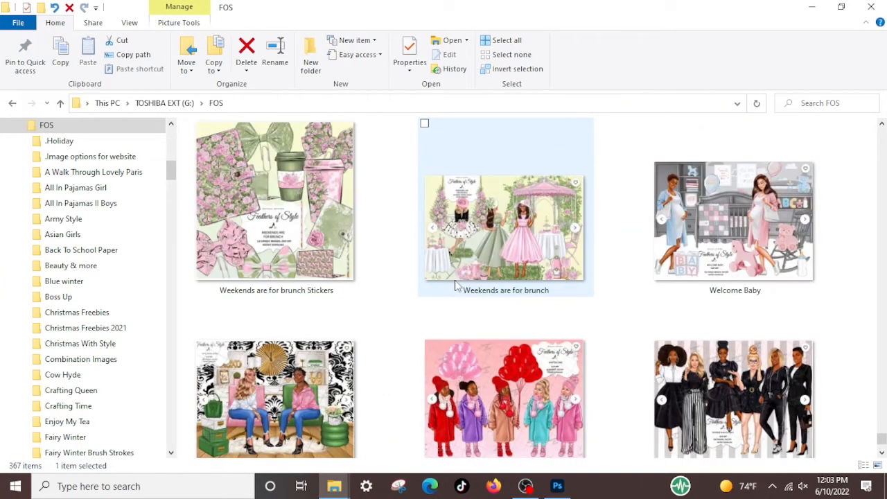
scroll(455, 286, "down", 1)
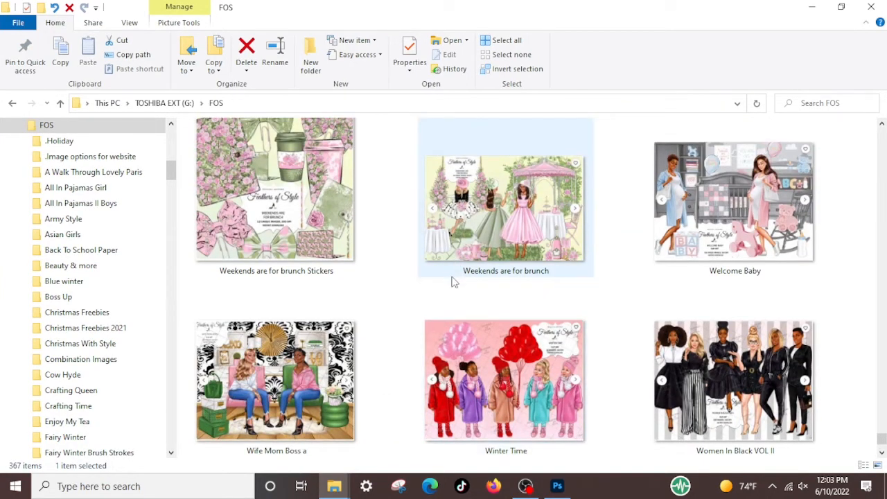
scroll(452, 281, "up", 1)
scroll(450, 279, "down", 5)
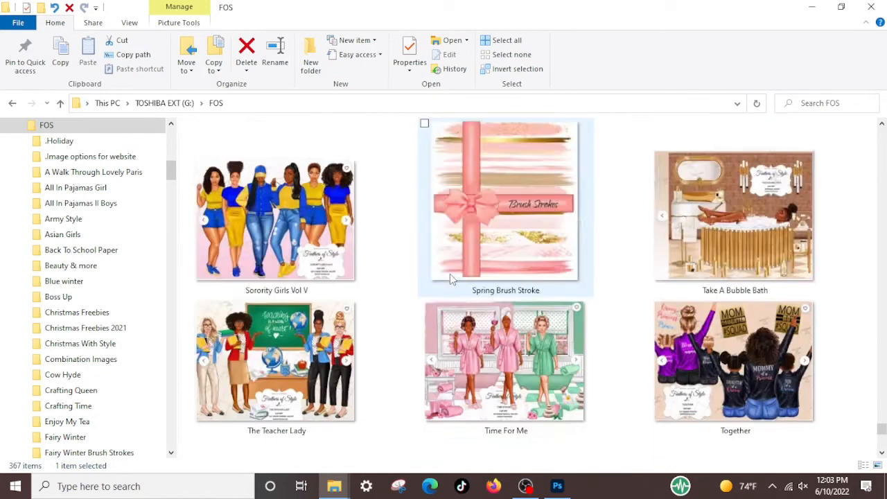
scroll(449, 274, "up", 10)
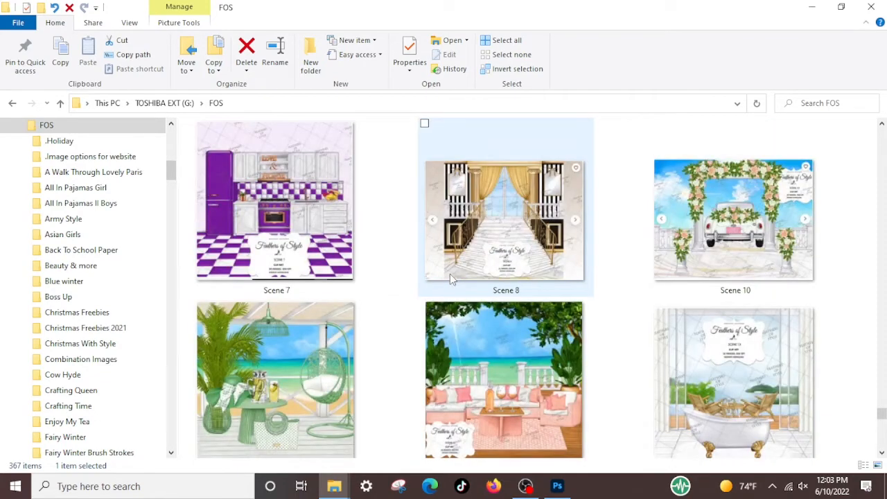
scroll(450, 274, "up", 2)
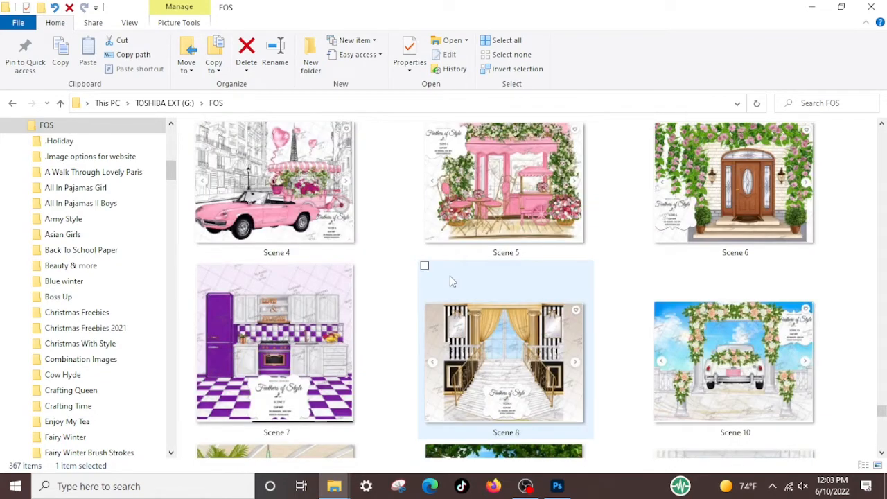
scroll(450, 281, "up", 6)
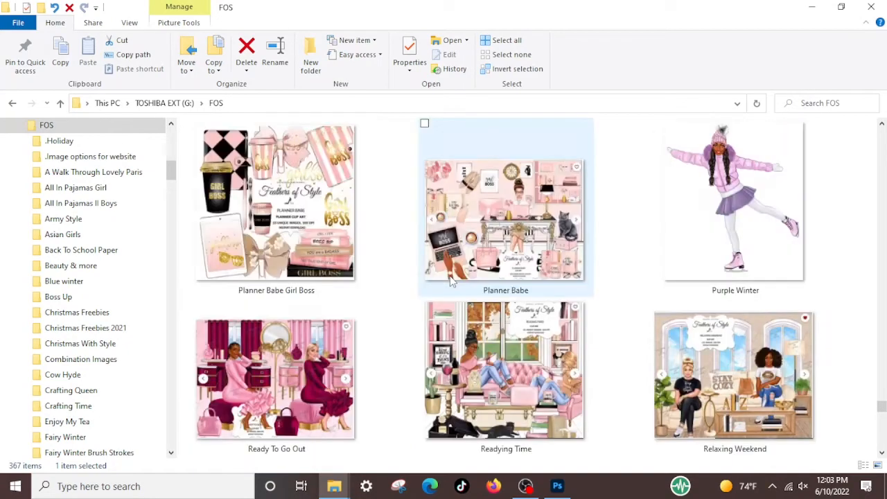
scroll(450, 277, "up", 10)
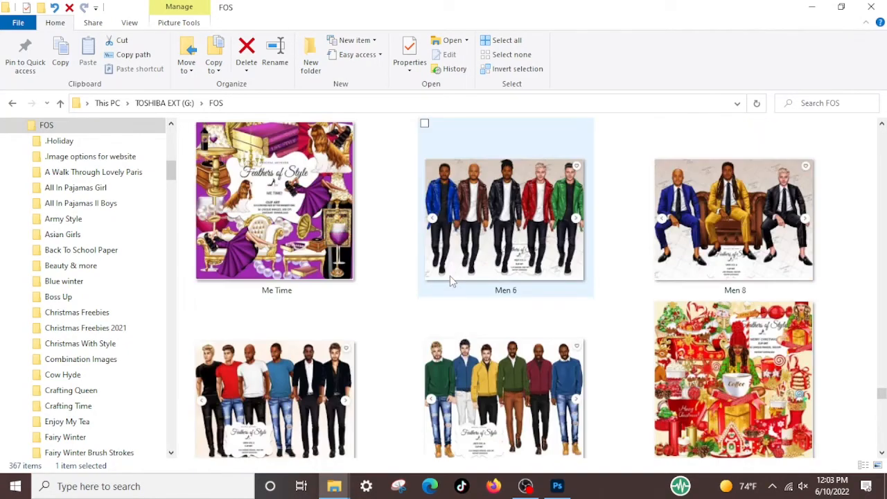
scroll(449, 276, "up", 3)
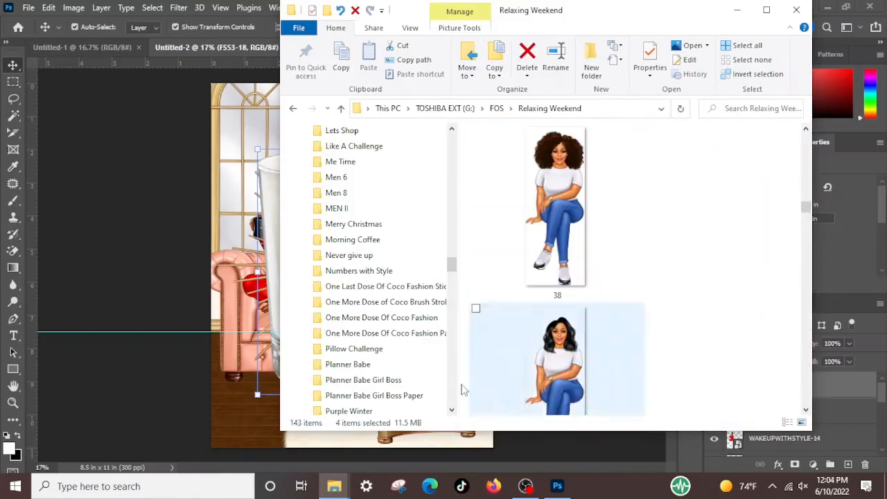
Place the fern image 112 and images 119, 120 and 122 from the Relaxing Weekend folder into the room scene at their default size.
scroll(532, 378, "down", 20)
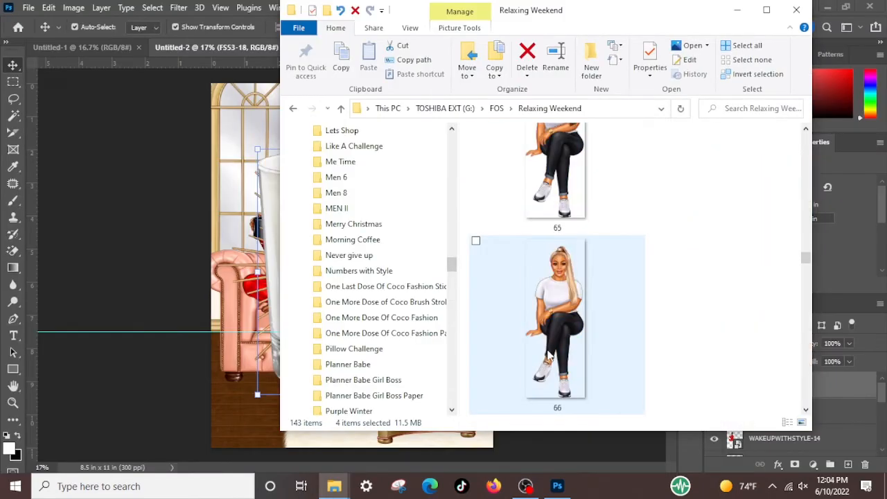
scroll(550, 340, "down", 20)
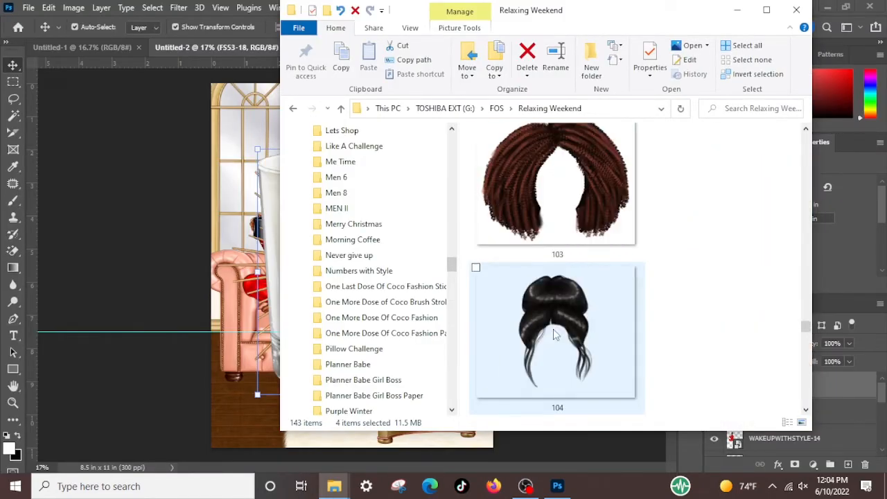
scroll(559, 277, "up", 2)
scroll(560, 277, "down", 4)
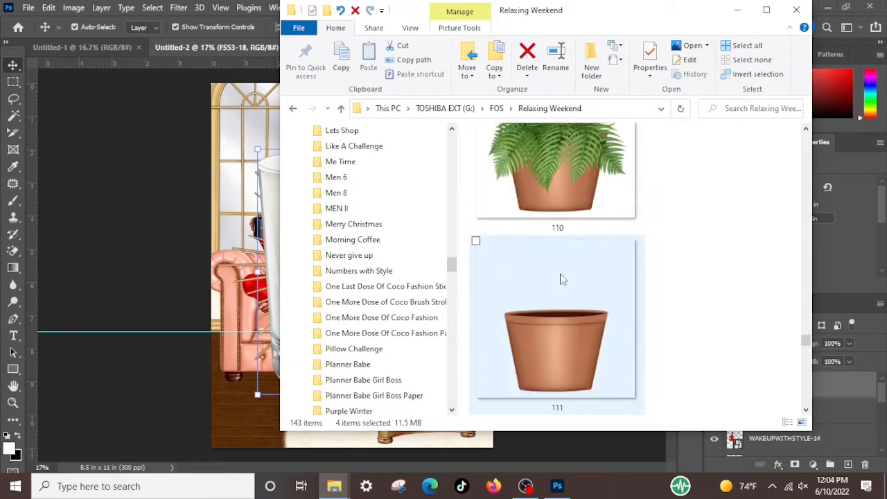
scroll(559, 276, "down", 3)
scroll(560, 276, "up", 4)
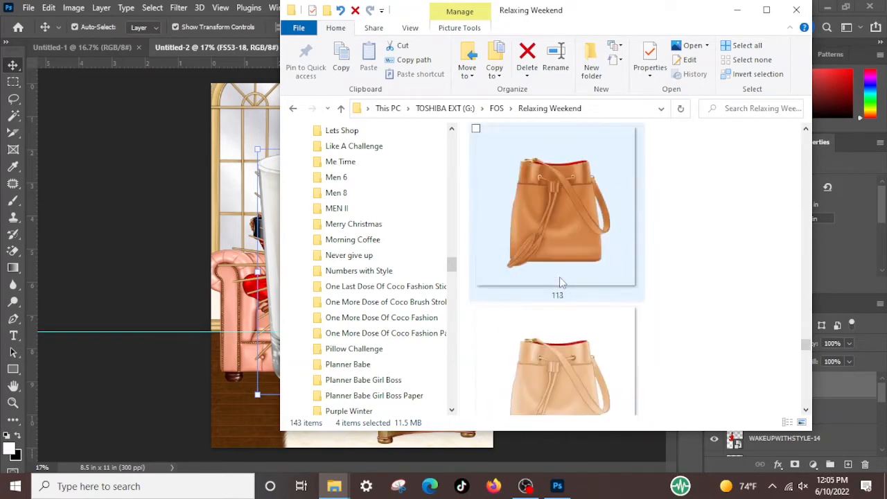
left_click_drag(564, 329, 118, 281)
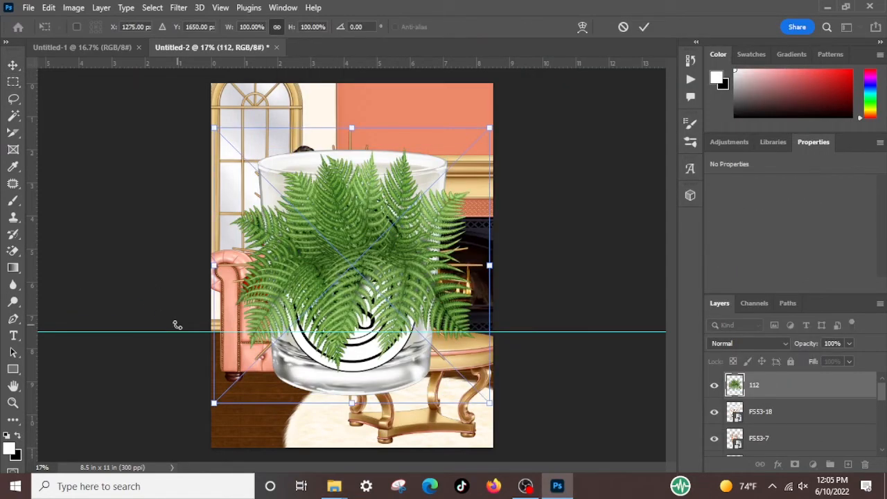
key("Return")
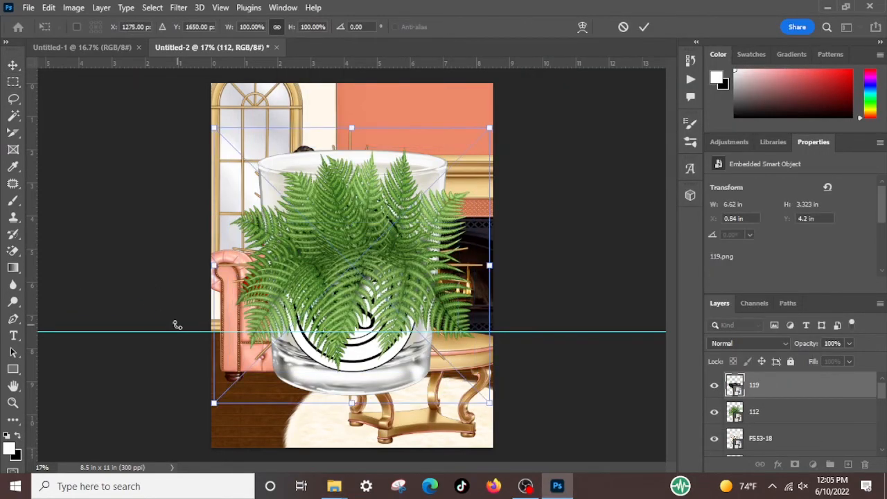
key("Return")
key("Return")
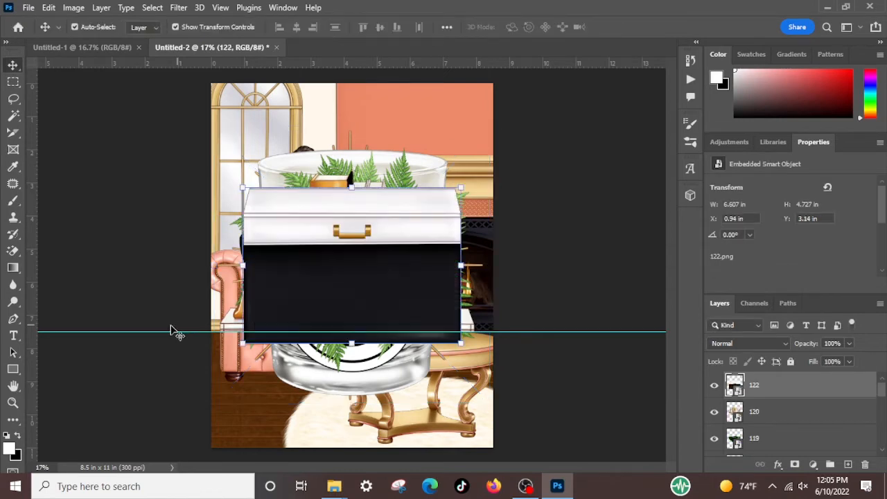
Commit the placement of image 122 and hide layers 122, 120, 119, 112 and FS53-18.
key("Return")
left_click(710, 402)
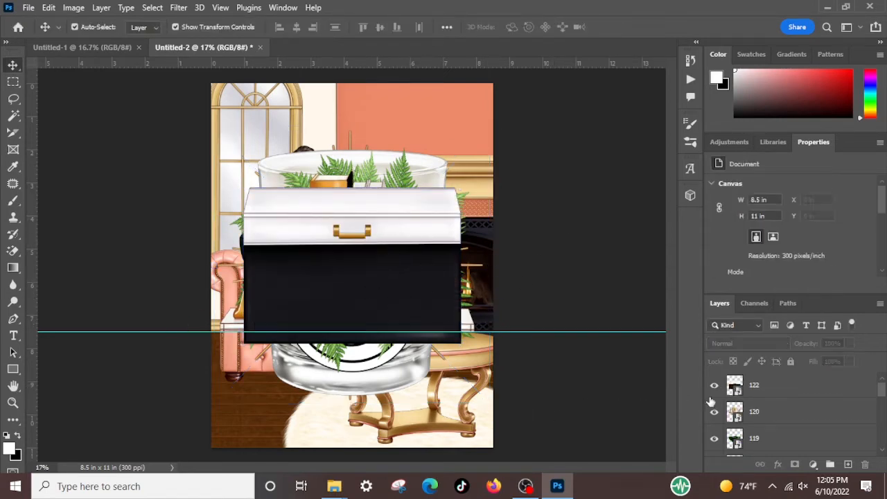
left_click(715, 385)
left_click(715, 411)
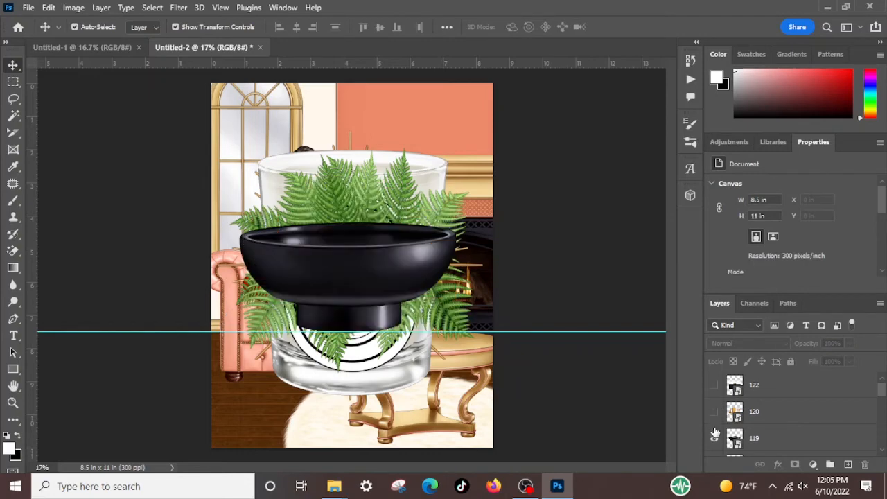
left_click(713, 439)
scroll(716, 444, "down", 1)
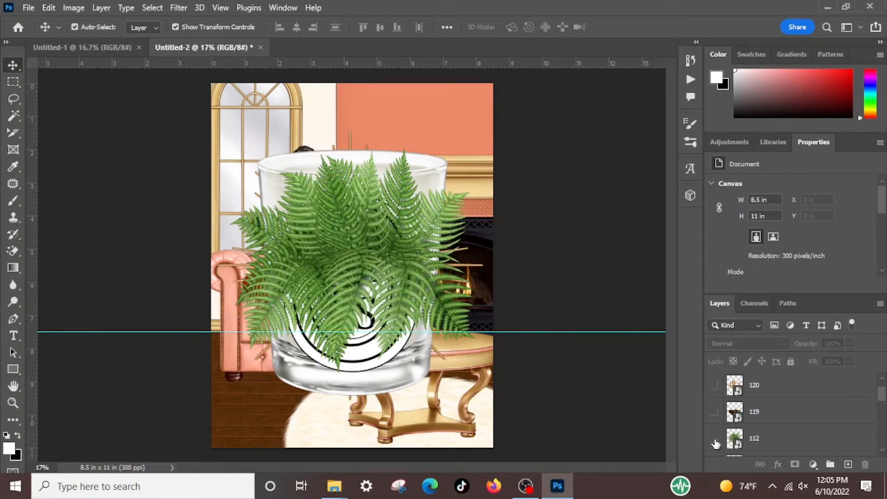
left_click(714, 438)
scroll(718, 447, "down", 1)
left_click(715, 441)
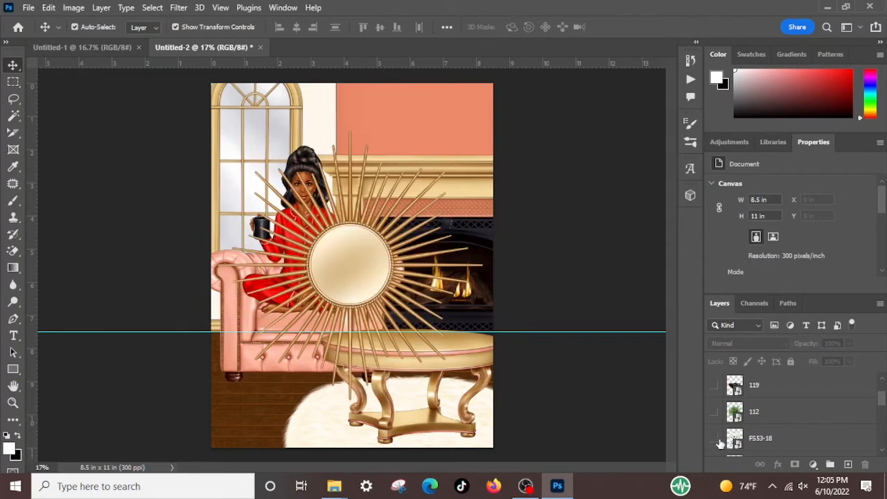
Move the FS53-7 sunburst mirror onto the wall above the mantel, scale it to about 69.96%, apply the transform, and deselect it.
scroll(722, 441, "down", 2)
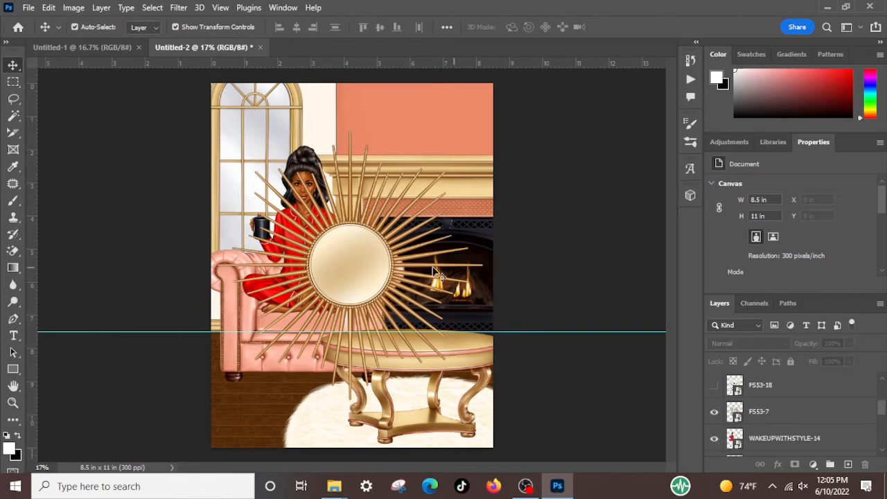
left_click_drag(333, 291, 423, 85)
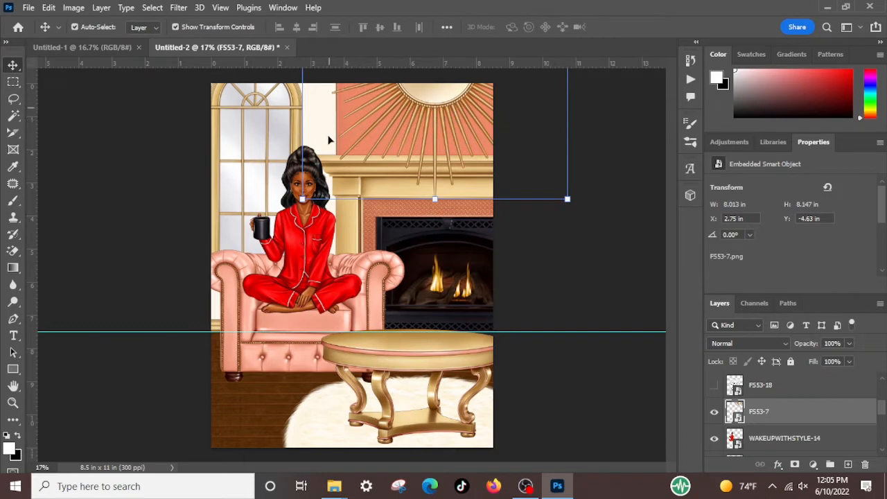
left_click_drag(435, 200, 425, 142)
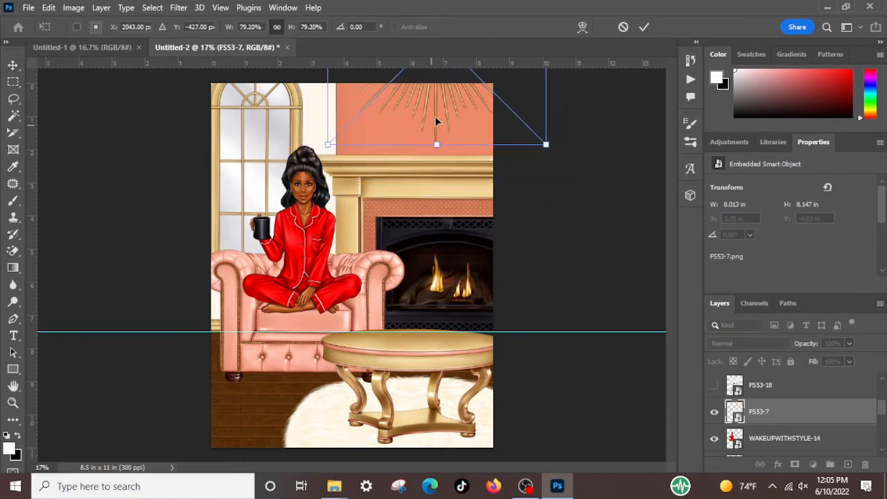
left_click_drag(434, 97, 436, 112)
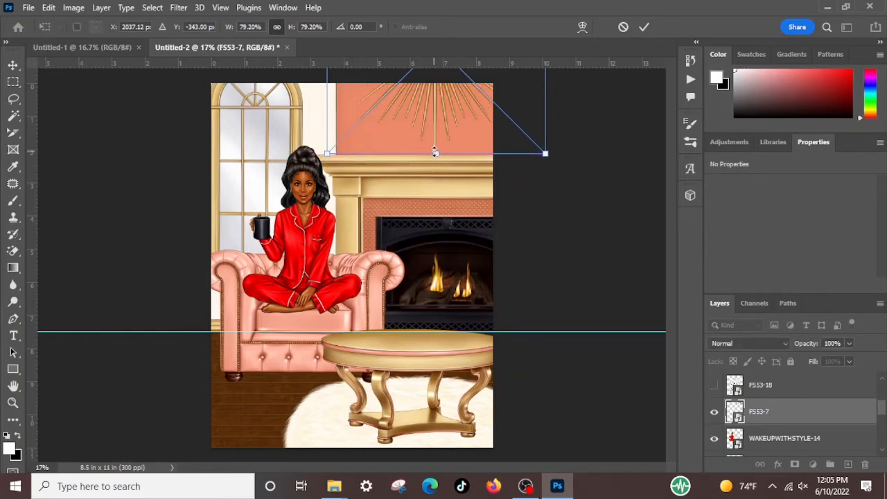
left_click_drag(436, 153, 437, 136)
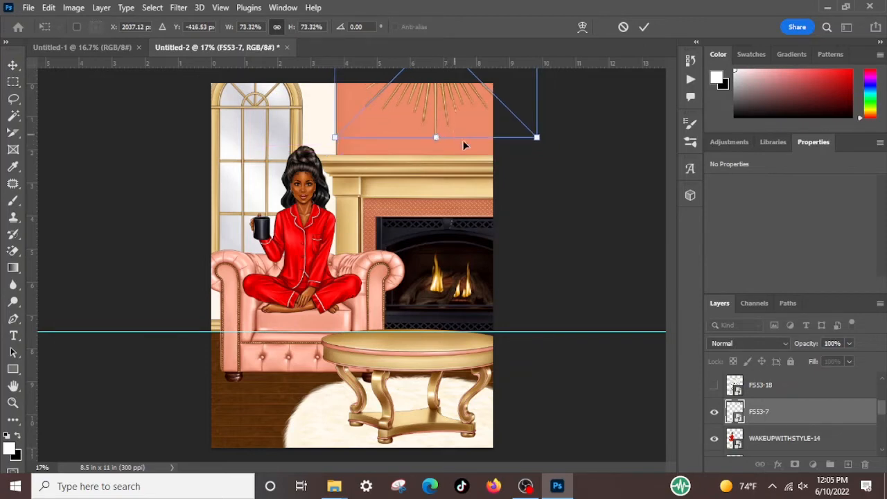
left_click_drag(437, 88, 435, 110)
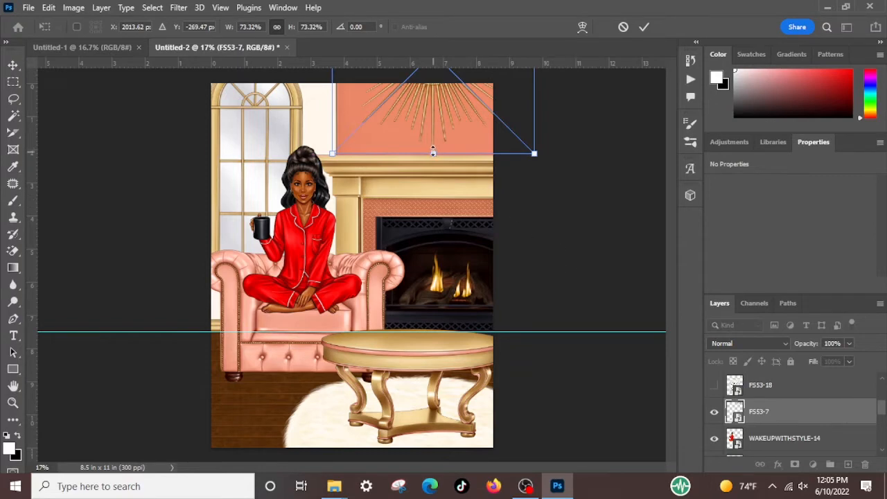
left_click_drag(432, 151, 433, 144)
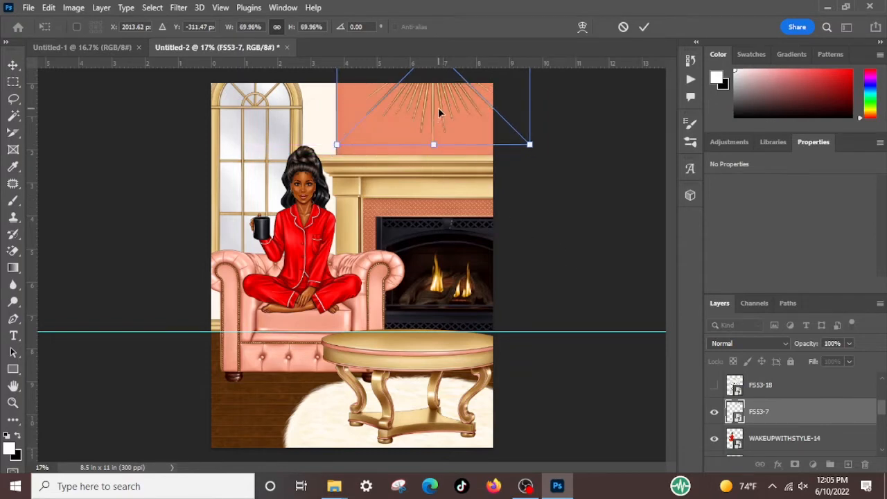
left_click_drag(438, 107, 435, 110)
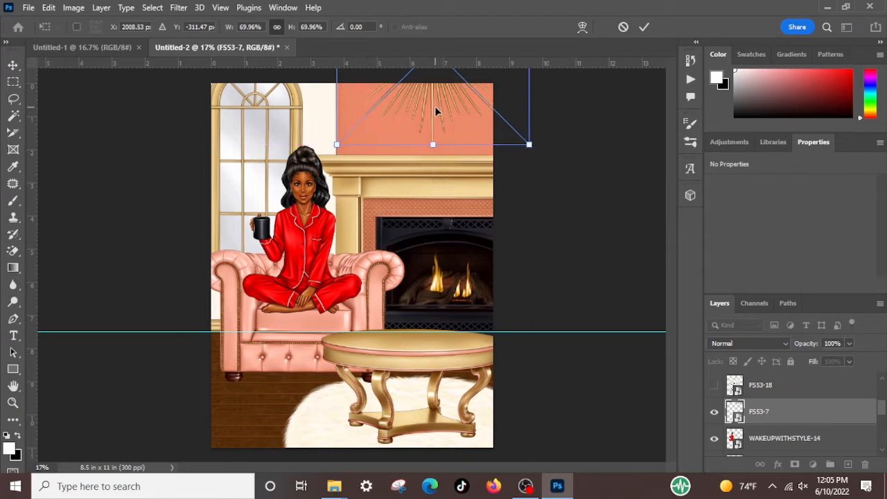
key("Return")
left_click(560, 224)
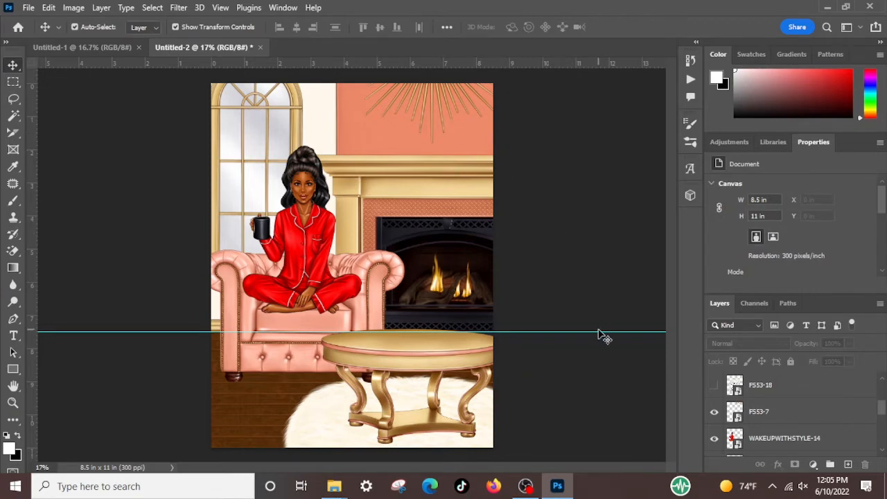
Show the FS53-18 candle, scale it to about 9.32%, and place it on the coffee table at about X 7.37 in, Y 7.15 in.
left_click(713, 384)
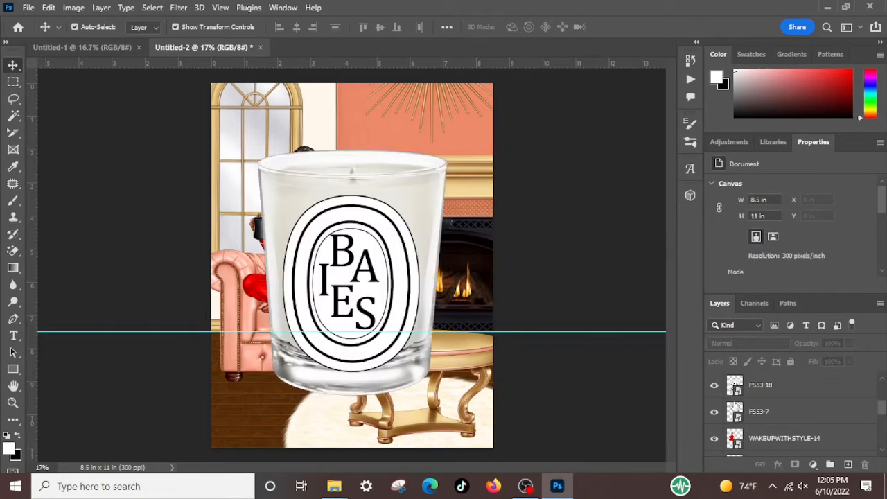
left_click(401, 232)
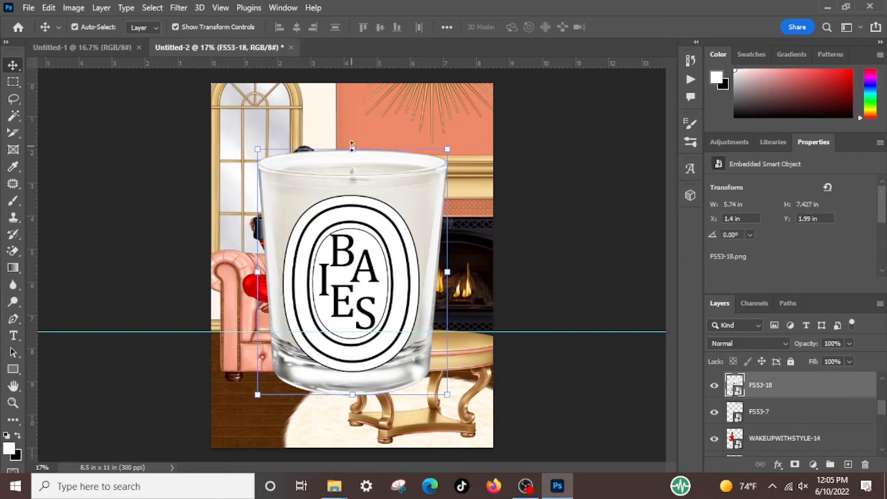
left_click_drag(353, 149, 365, 374)
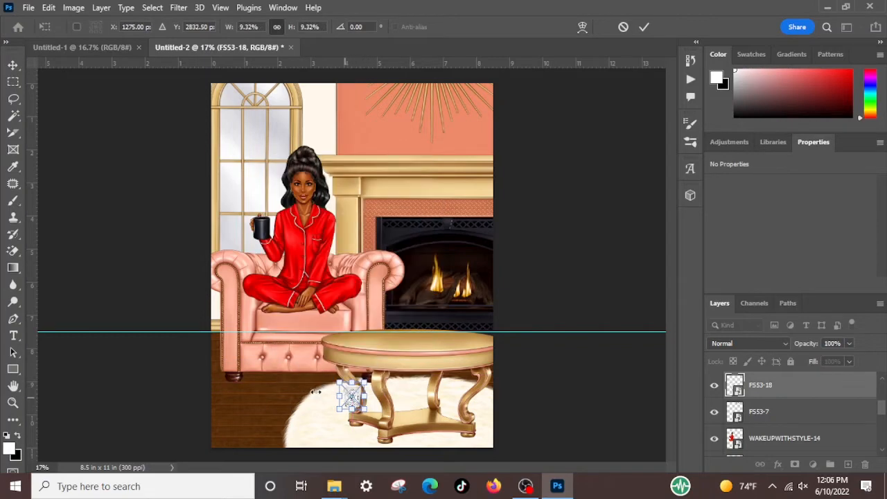
key("Return")
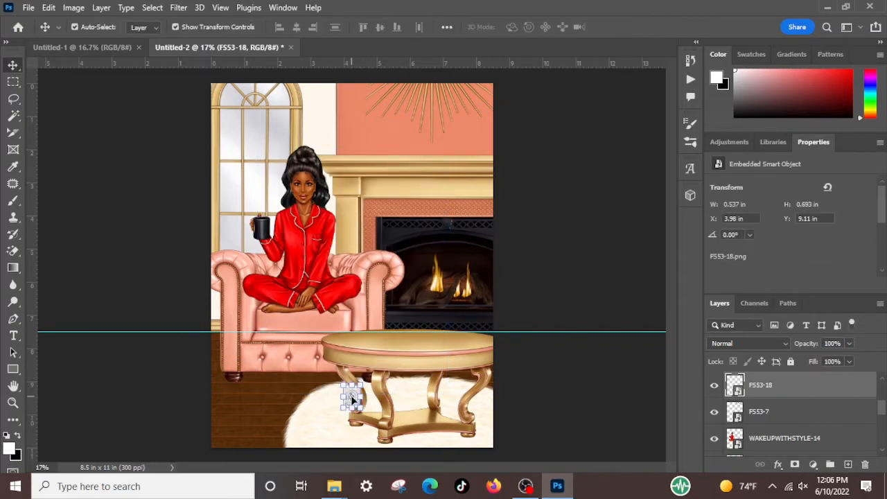
left_click_drag(350, 395, 464, 335)
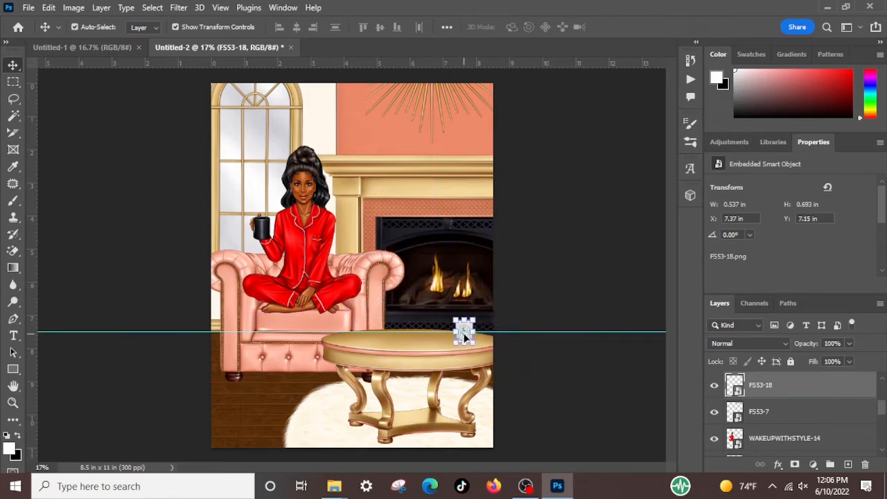
left_click(587, 397)
Show the black bowl 119, scale it to about 21.88%, and place it on the coffee table at about X 5.31 in, Y 7.21 in.
scroll(717, 408, "up", 2)
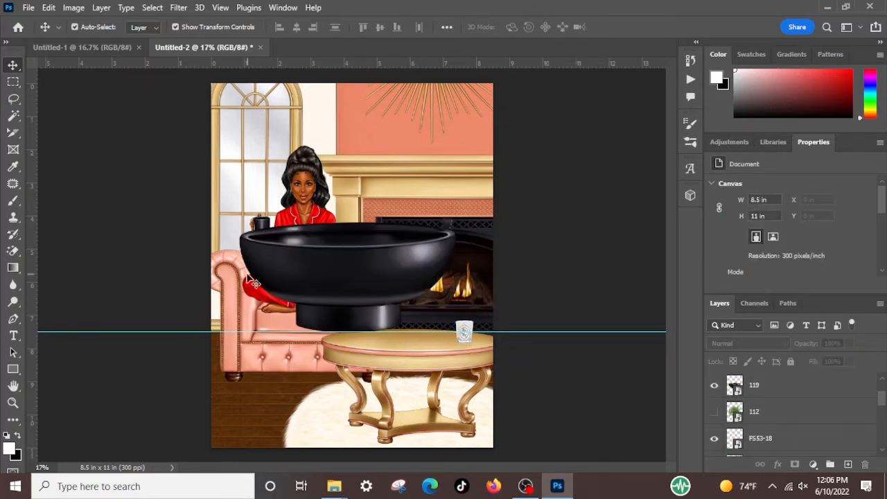
left_click(333, 258)
left_click_drag(350, 222, 419, 335)
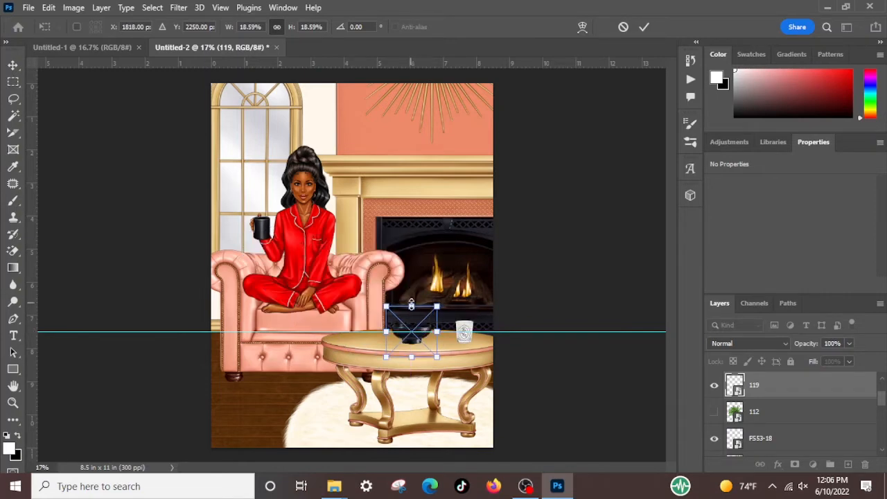
left_click_drag(411, 304, 410, 297)
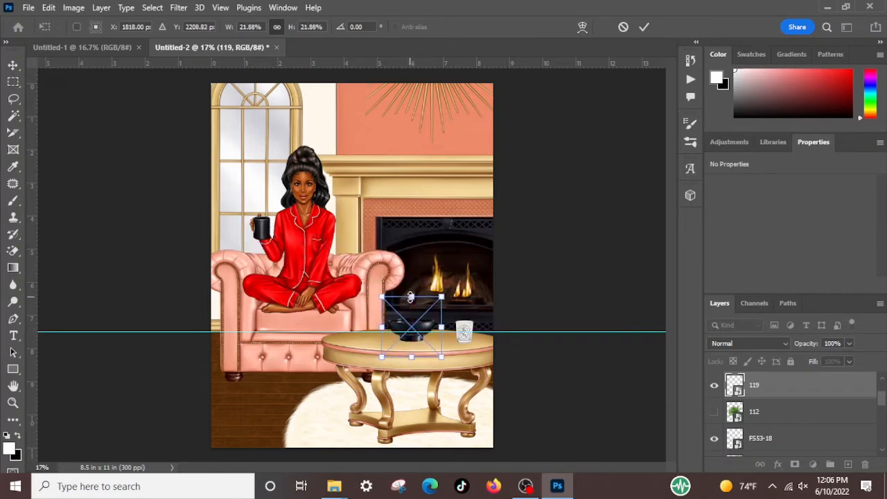
left_click_drag(414, 337, 417, 342)
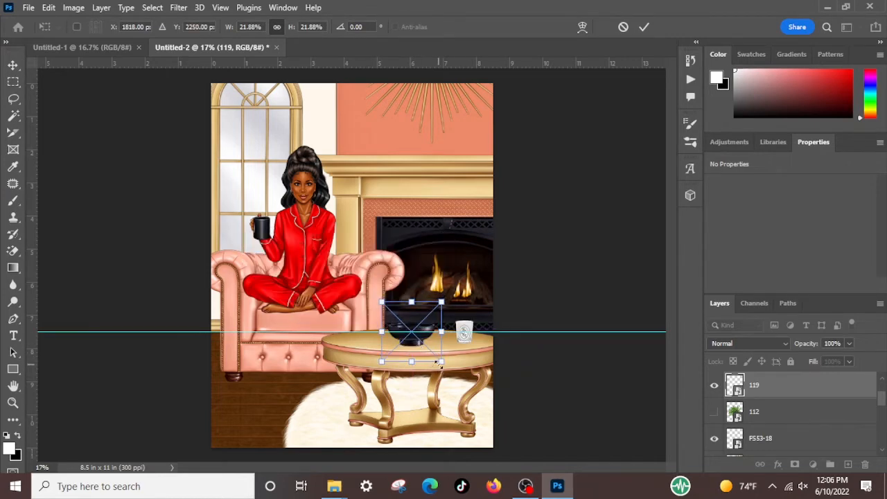
key("Return")
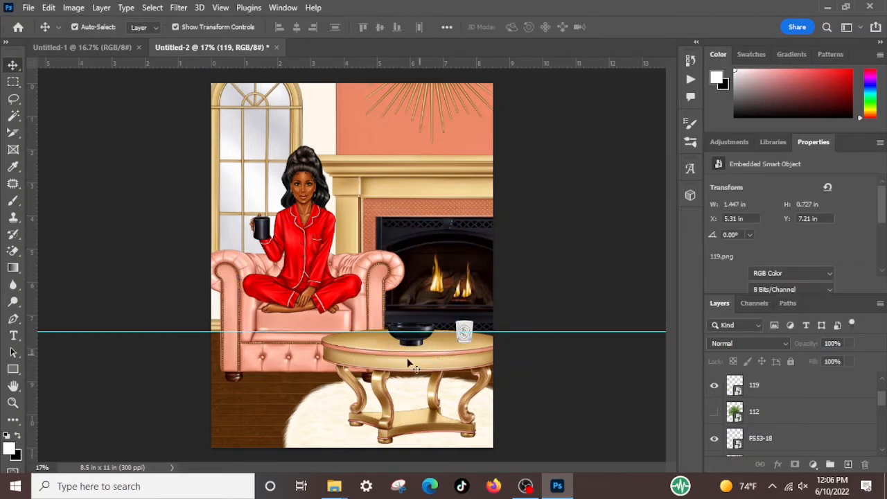
left_click_drag(416, 341, 410, 342)
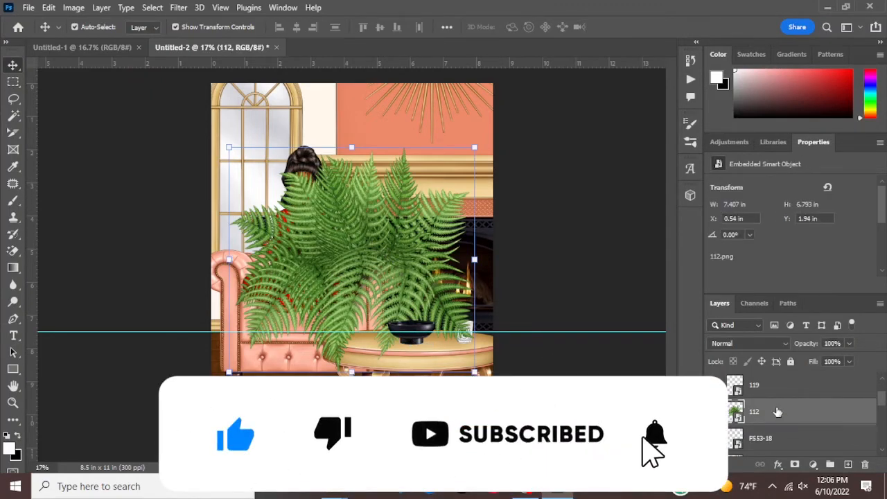
Bring the fern layer 112 above bowl layer 119, scale the fern to about 34.82%, and set it in the bowl.
scroll(786, 433, "up", 1)
left_click_drag(784, 434, 778, 402)
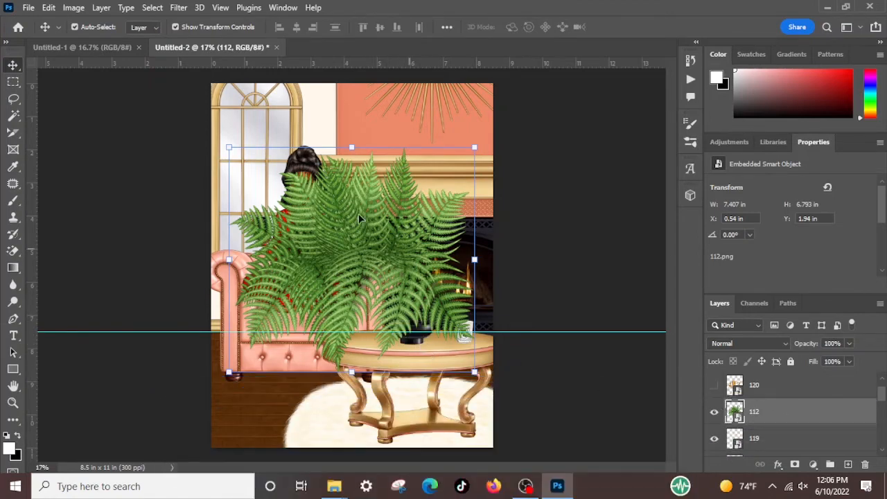
left_click_drag(351, 147, 332, 297)
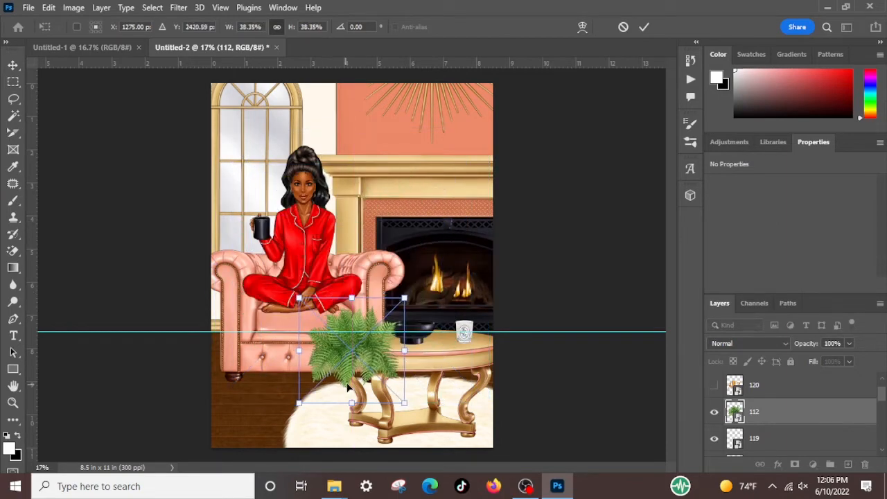
left_click_drag(353, 367, 404, 327)
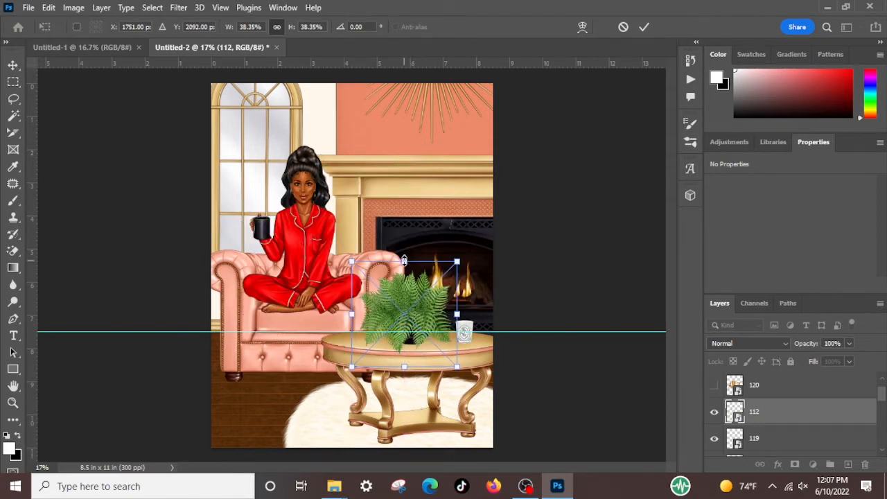
left_click_drag(404, 260, 406, 271)
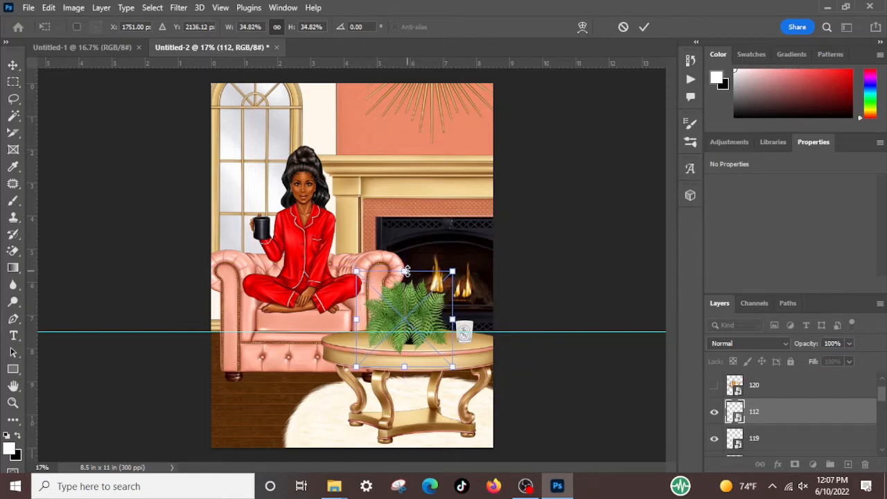
mouse_move(416, 312)
left_mouse_down()
mouse_move(420, 283)
mouse_move(417, 311)
left_mouse_up()
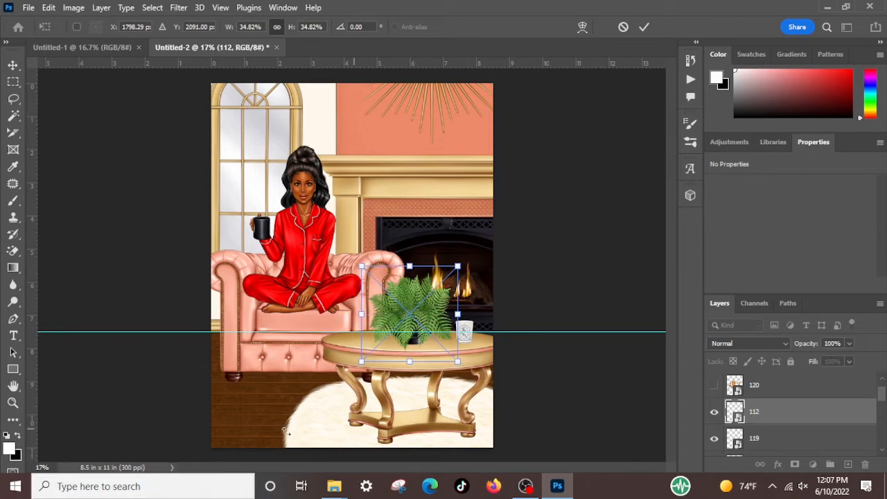
left_click(165, 440)
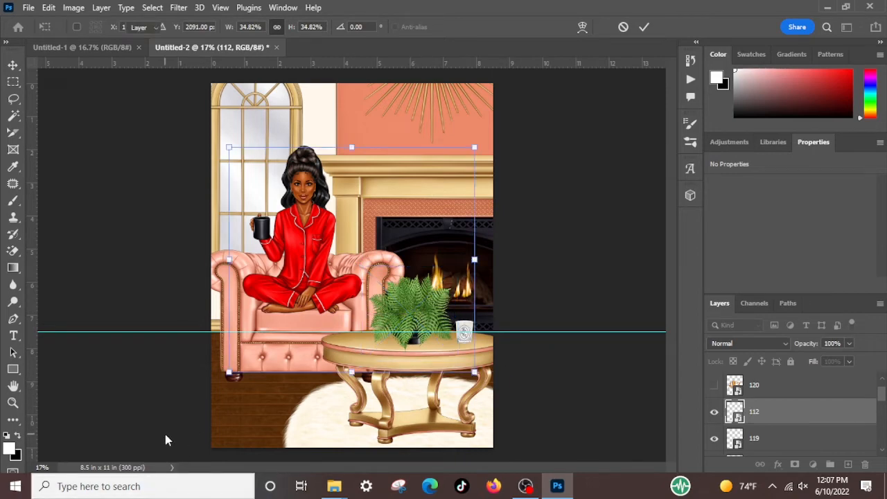
left_click(110, 375)
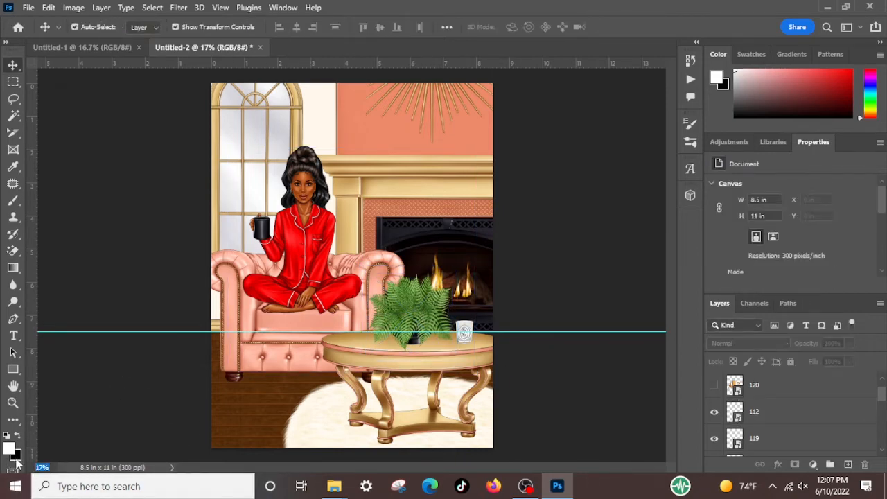
Zoom to 40% and nudge the fern 112 down into the bowl at about X 4.67 in, Y 5.84 in.
type("40")
key("Return")
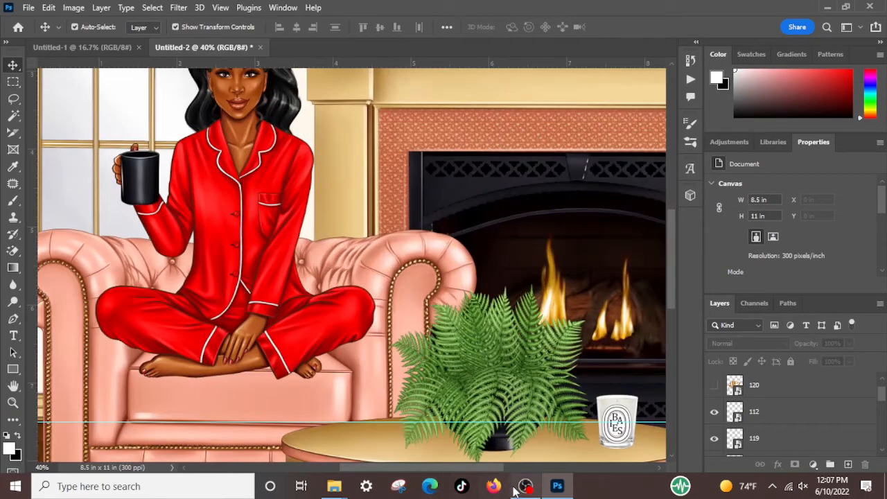
mouse_move(502, 386)
left_mouse_down()
mouse_move(500, 360)
mouse_move(511, 407)
mouse_move(505, 398)
left_mouse_up()
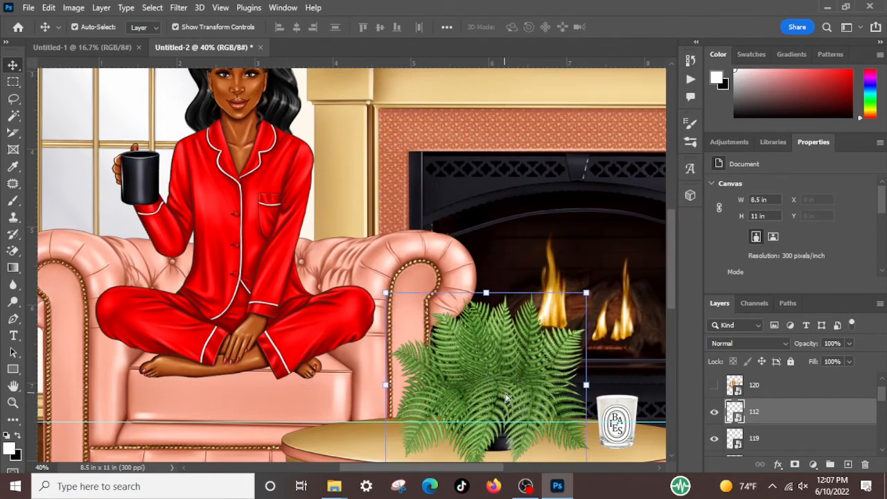
scroll(520, 367, "down", 3)
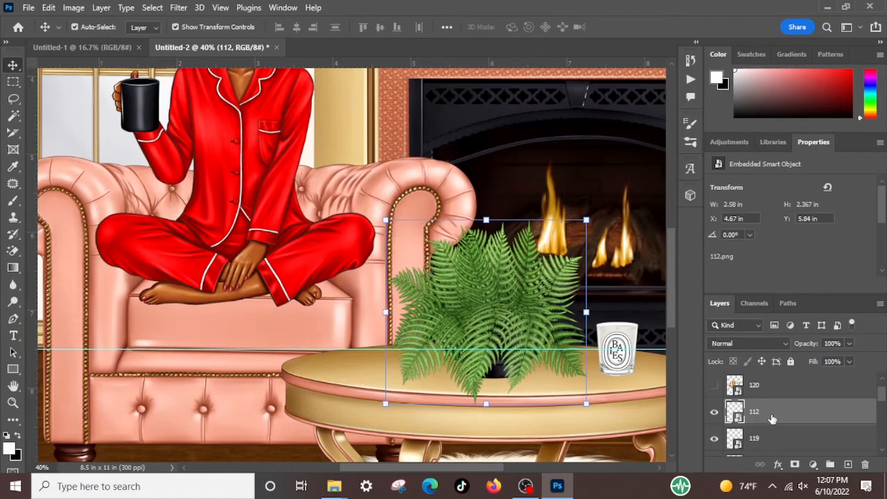
Merge fern layer 112 with bowl layer 119 and shift the potted fern to about X 4.81 in, Y 5.85 in.
left_click(769, 447, "shift")
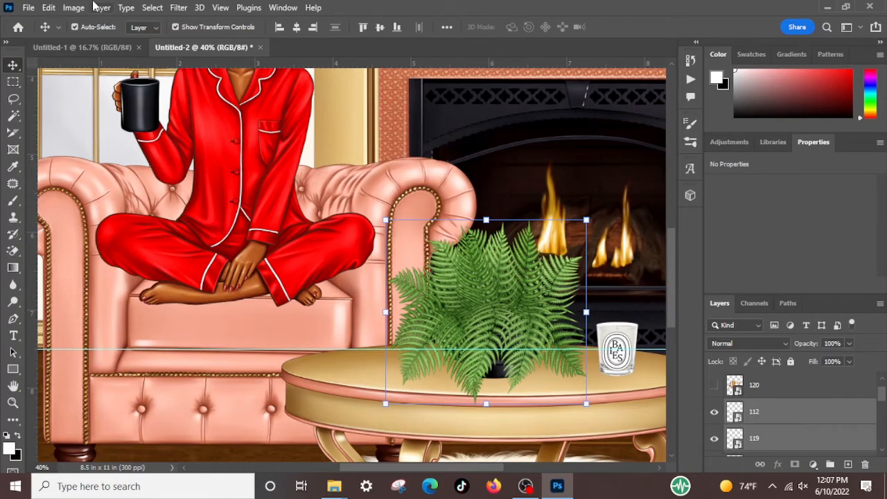
left_click(101, 8)
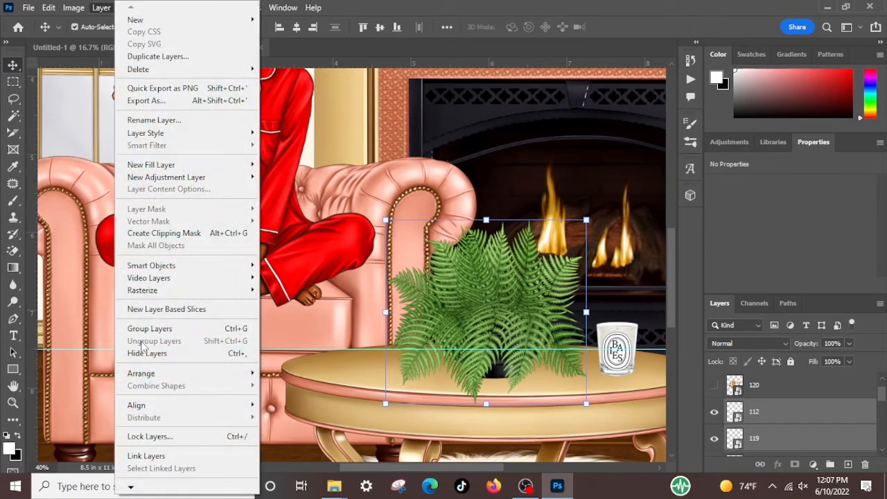
mouse_move(131, 488)
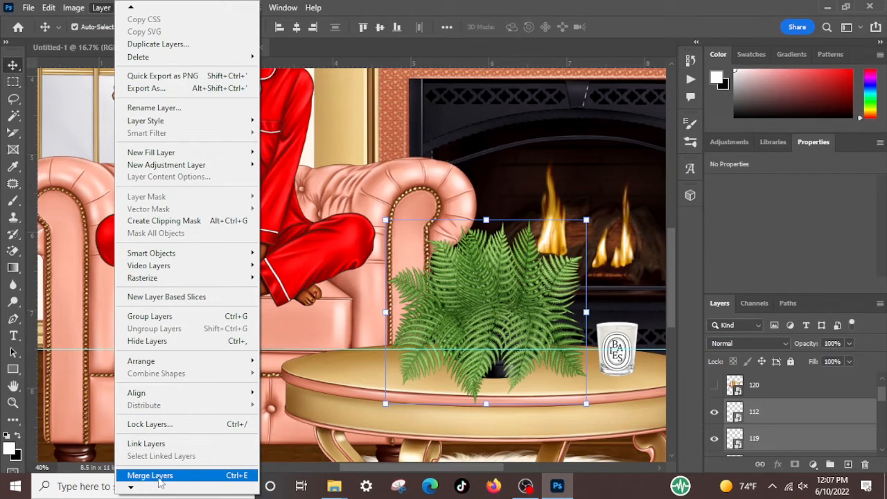
left_click(150, 475)
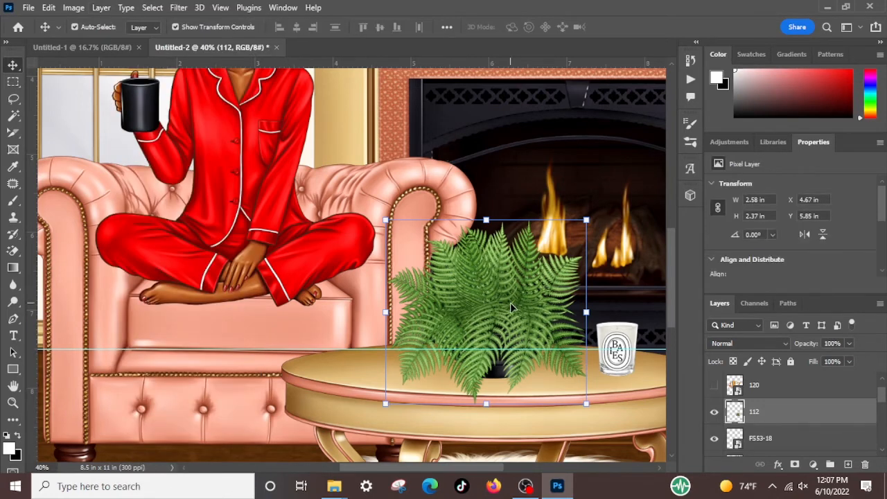
mouse_move(511, 306)
left_mouse_down()
mouse_move(495, 284)
mouse_move(468, 287)
mouse_move(494, 285)
mouse_move(512, 313)
mouse_move(518, 300)
mouse_move(517, 311)
left_mouse_up()
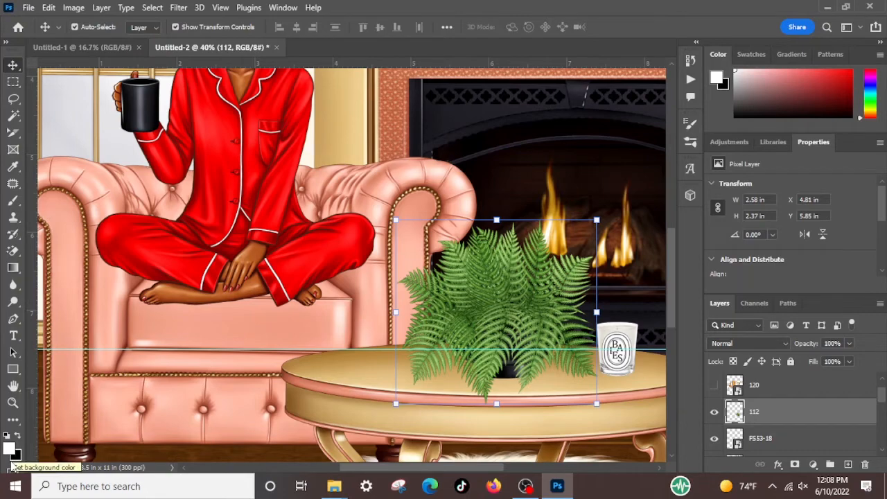
Scale the merged potted fern on the coffee table down to about 85.92%, keeping its base on the tabletop.
key("ctrl+0")
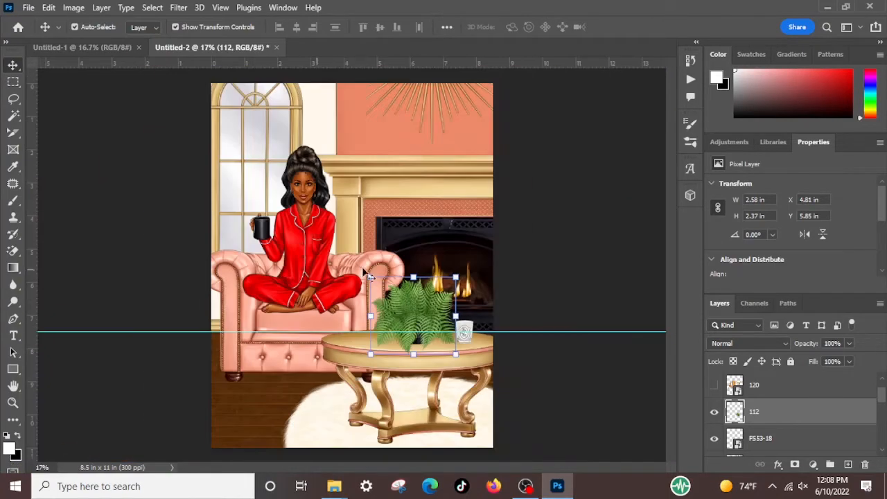
left_click(584, 293)
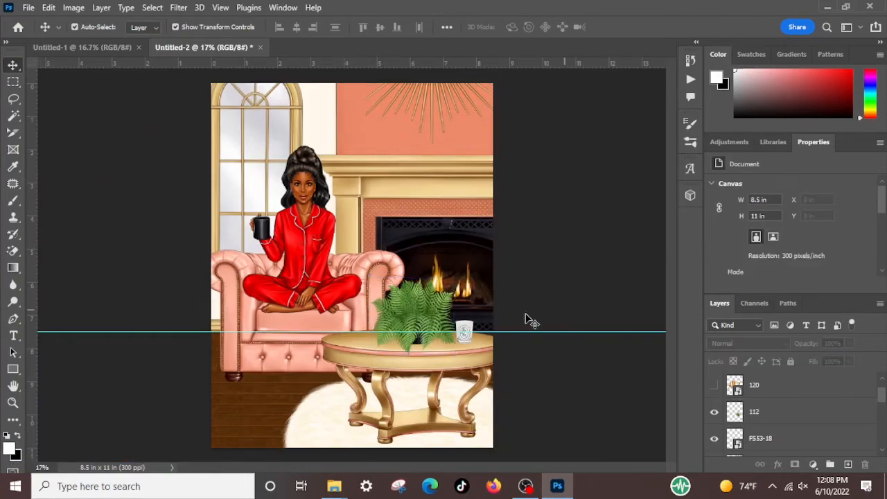
left_click(428, 305)
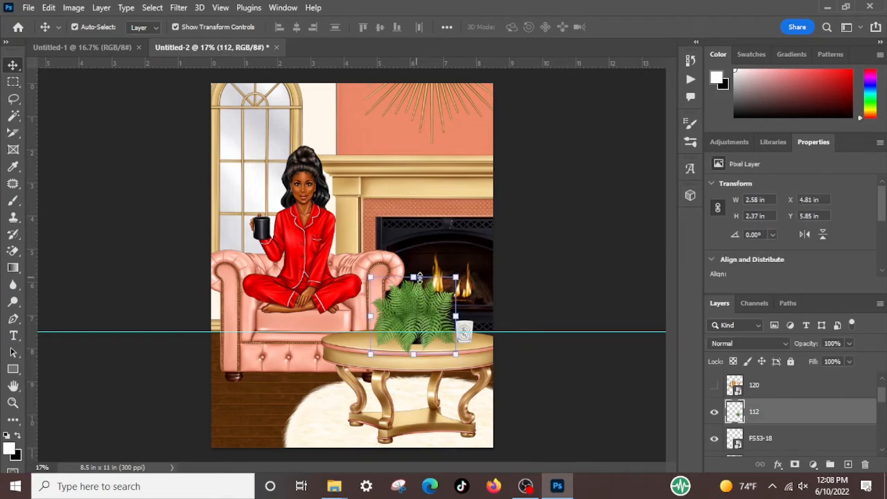
key("ctrl+t")
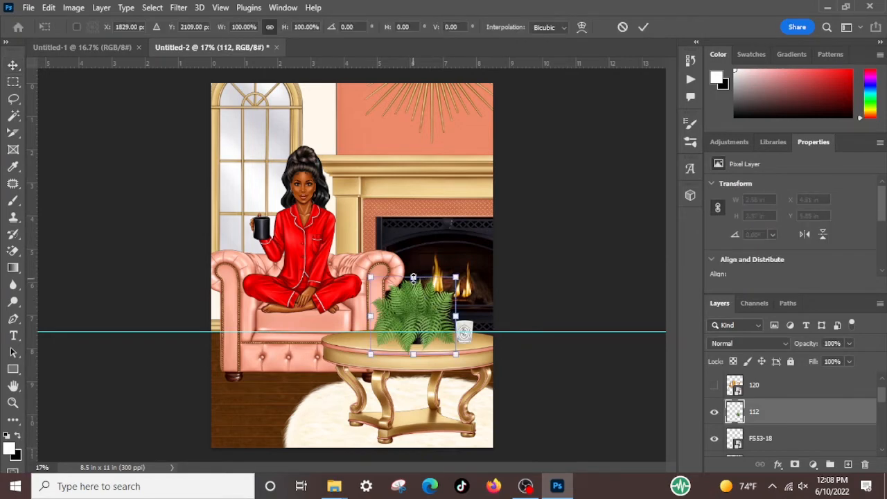
left_click_drag(413, 278, 512, 289)
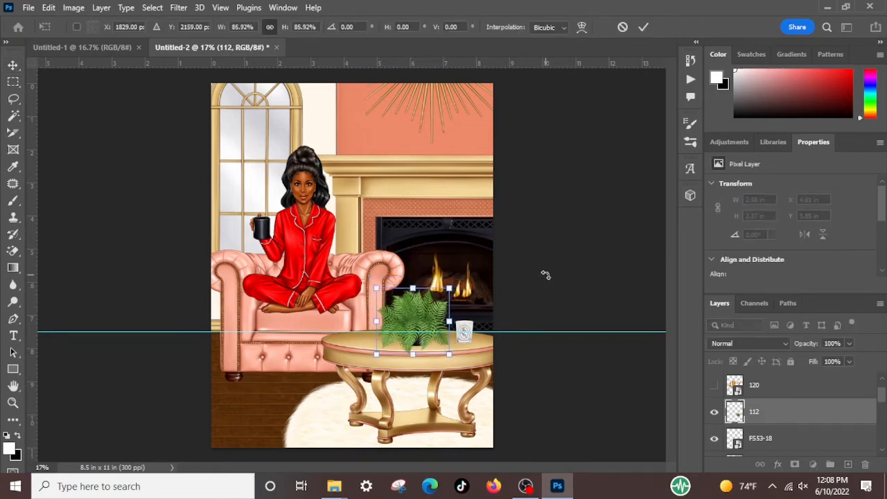
key("Return")
left_click(545, 286)
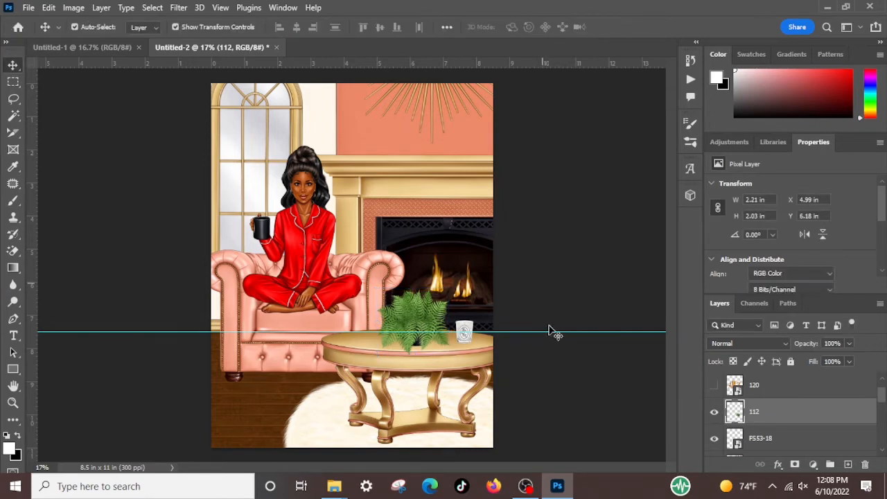
Show the A–Z bookends 120, scale them to about 26.54%, and place them on the mantel at about X 3.53 in, Y 0.87 in.
left_click(713, 385)
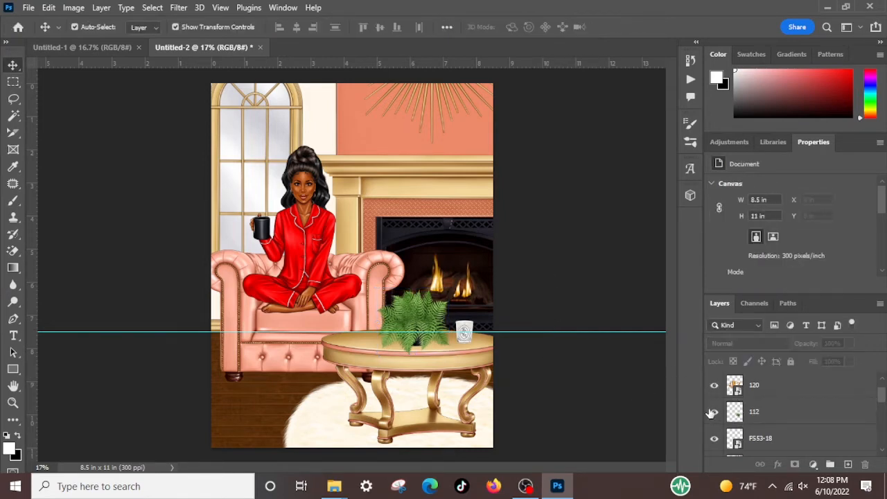
left_click_drag(334, 289, 365, 151)
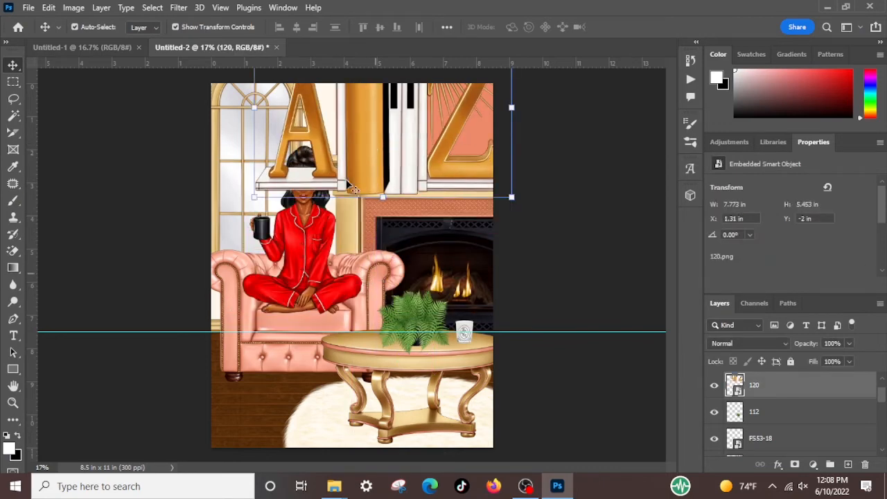
key("ctrl+t")
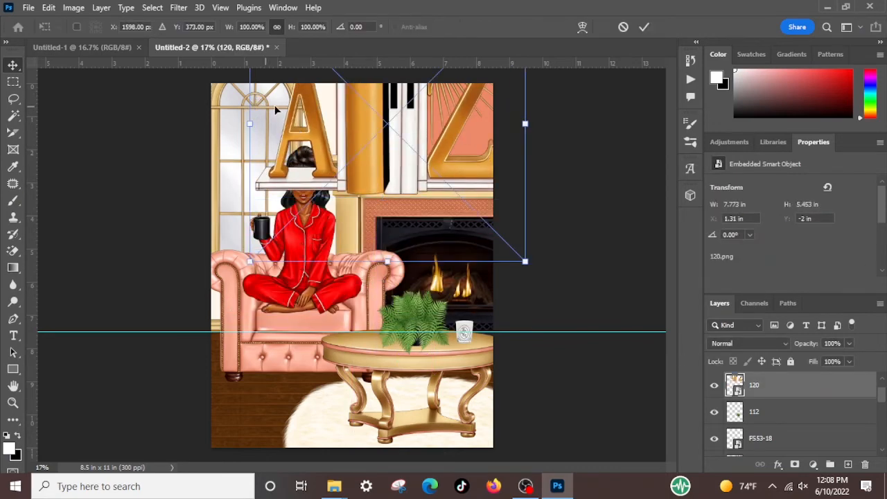
mouse_move(274, 105)
left_mouse_down()
mouse_move(293, 111)
mouse_move(261, 108)
left_mouse_up()
left_click_drag(420, 261, 404, 142)
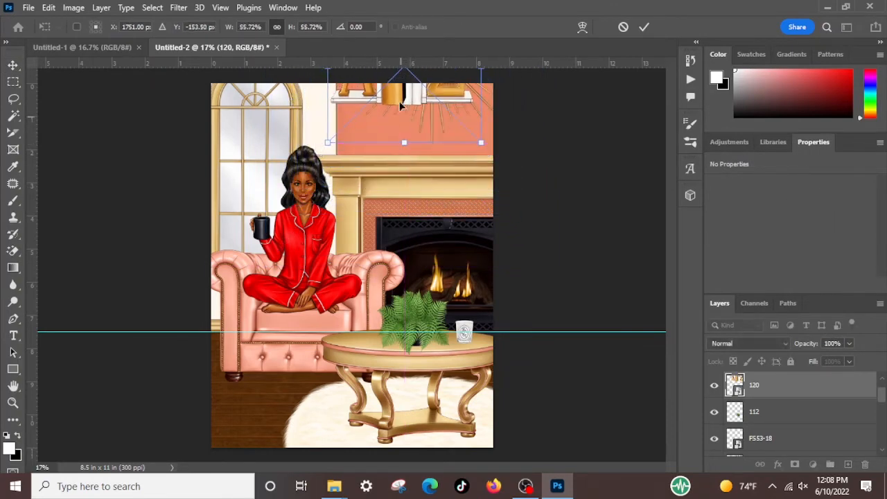
left_click_drag(392, 88, 377, 147)
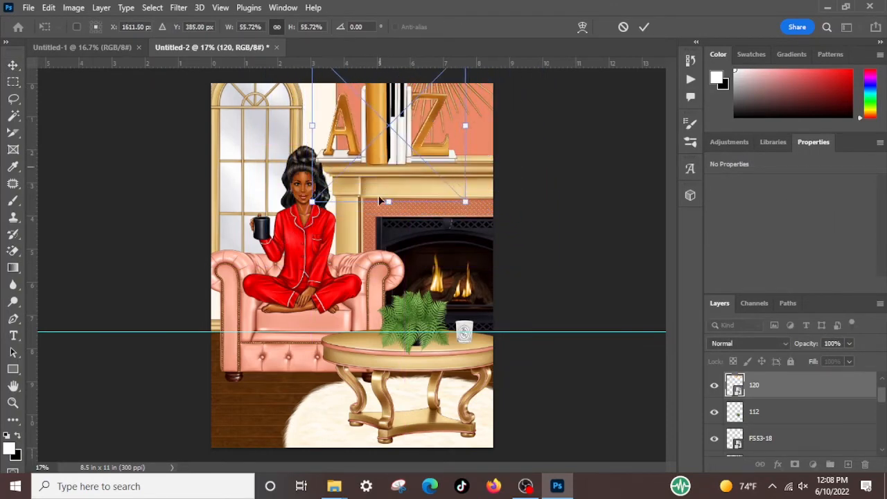
left_click_drag(390, 202, 387, 133)
left_click_drag(382, 91, 362, 136)
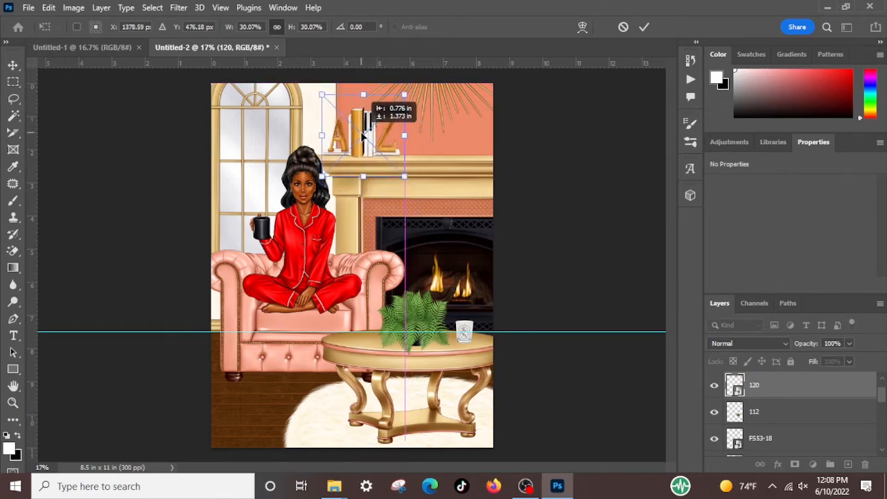
left_click_drag(362, 135, 364, 131)
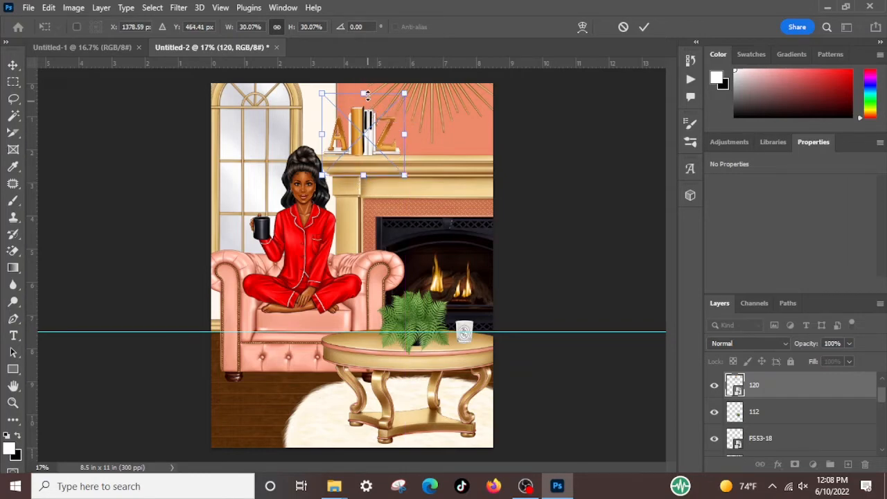
left_click_drag(362, 94, 362, 103)
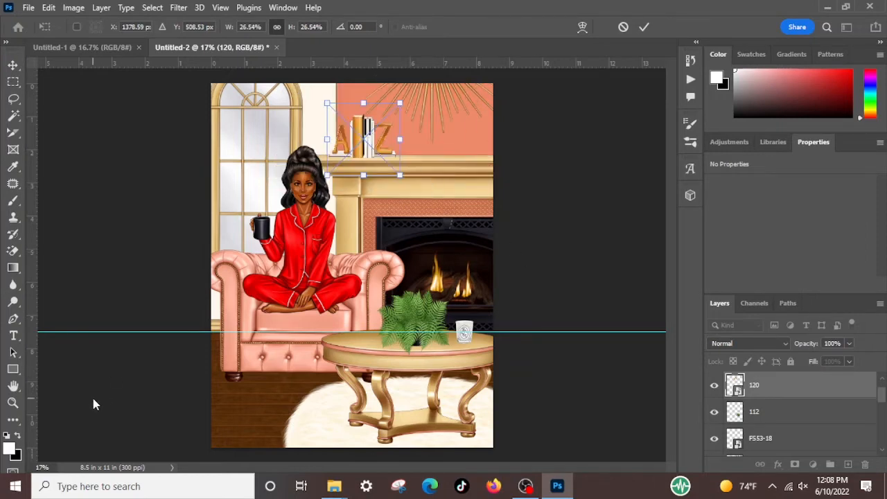
key("Return")
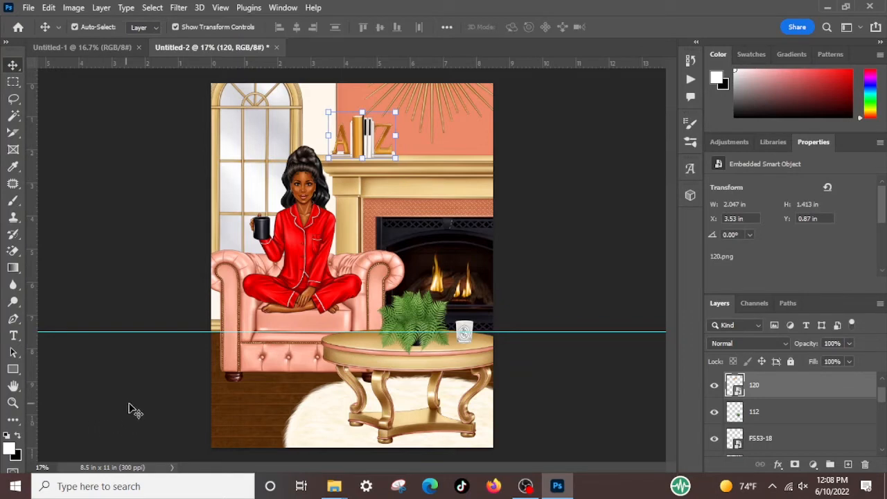
Move the bookends 120 toward the mantel's outer end at about X 3.38 in, Y 0.74 in.
left_click(67, 460)
left_click(41, 467)
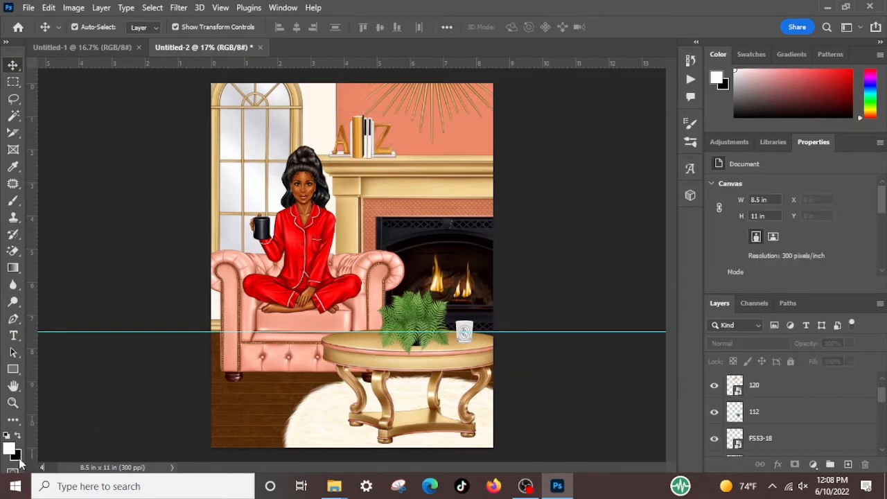
type("45")
key("Return")
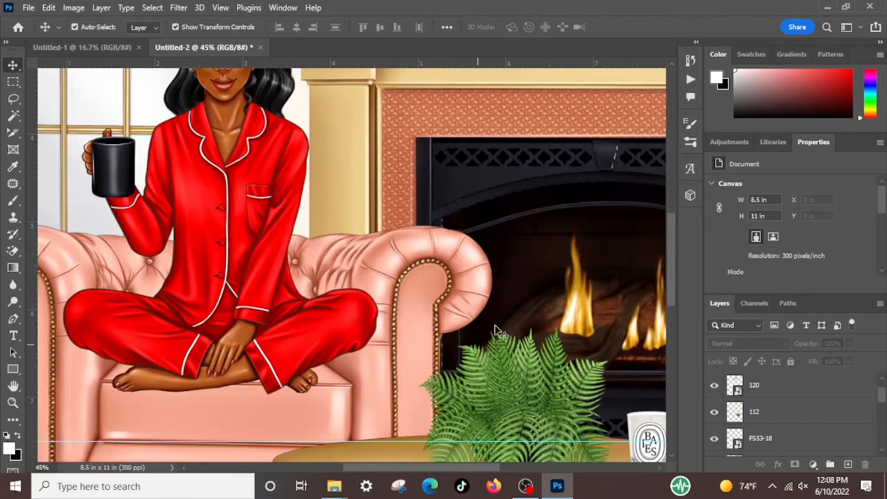
scroll(494, 315, "up", 3)
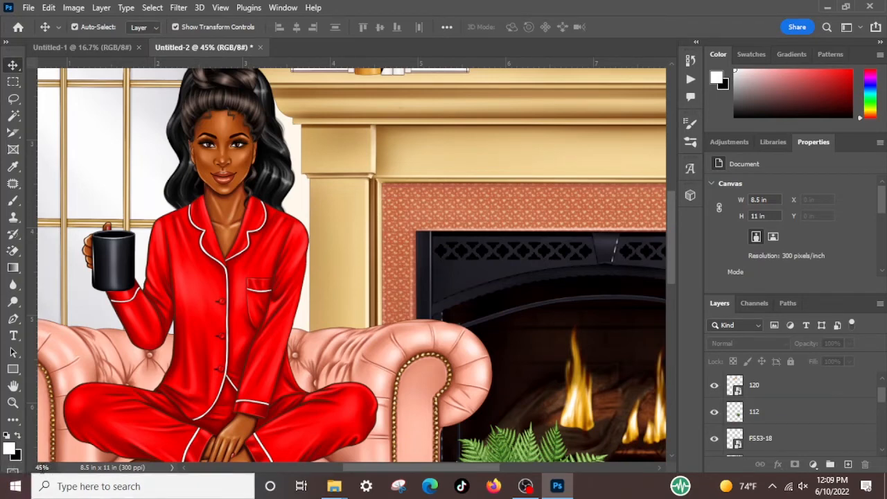
scroll(413, 299, "up", 4)
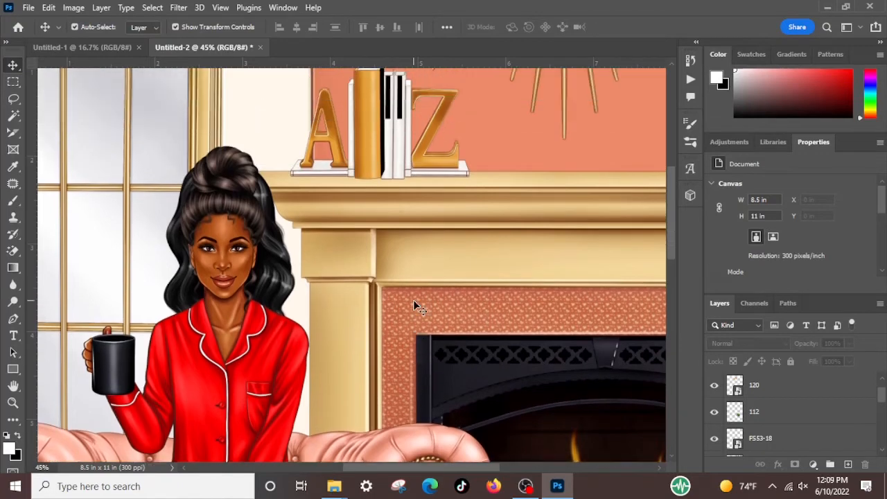
left_click_drag(371, 194, 357, 185)
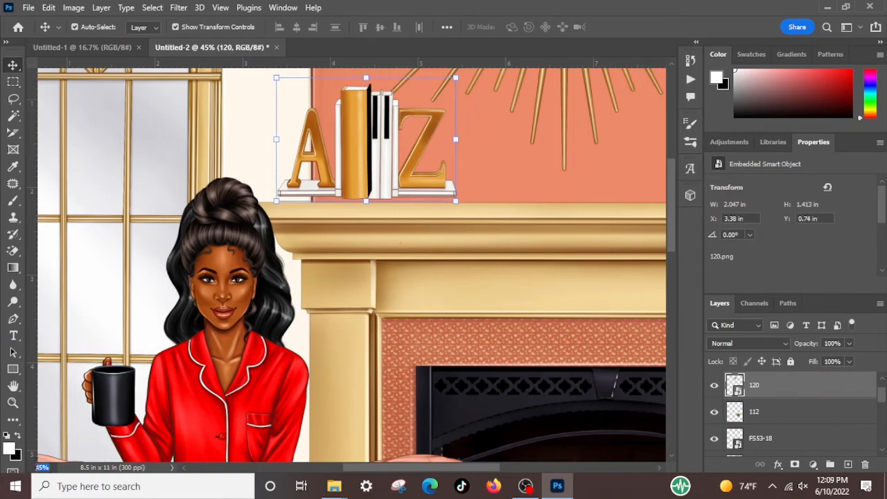
Lower the bookends 120 onto the mantel's upper edge at about Y 0.8 in.
type("75")
key("Return")
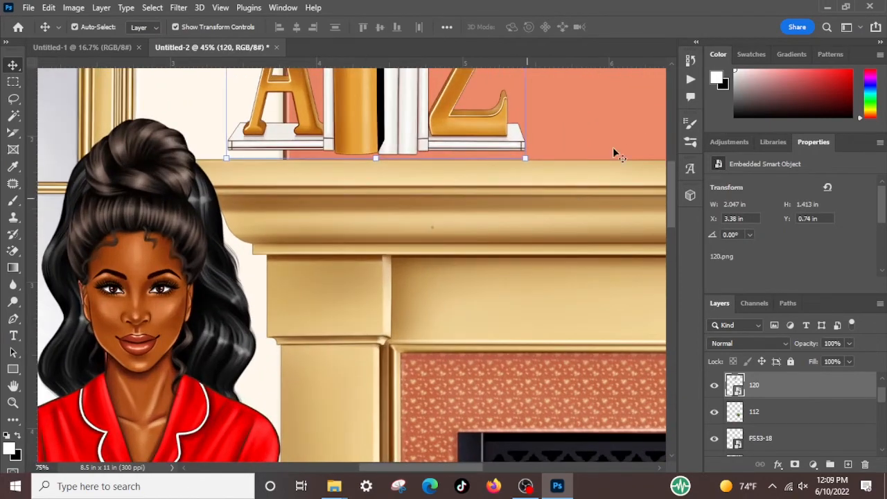
left_click_drag(355, 136, 356, 145)
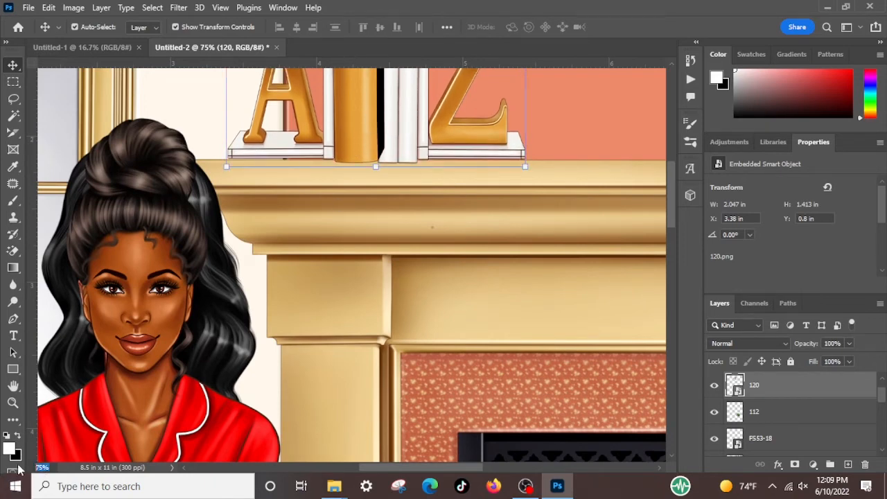
type("100")
key("Return")
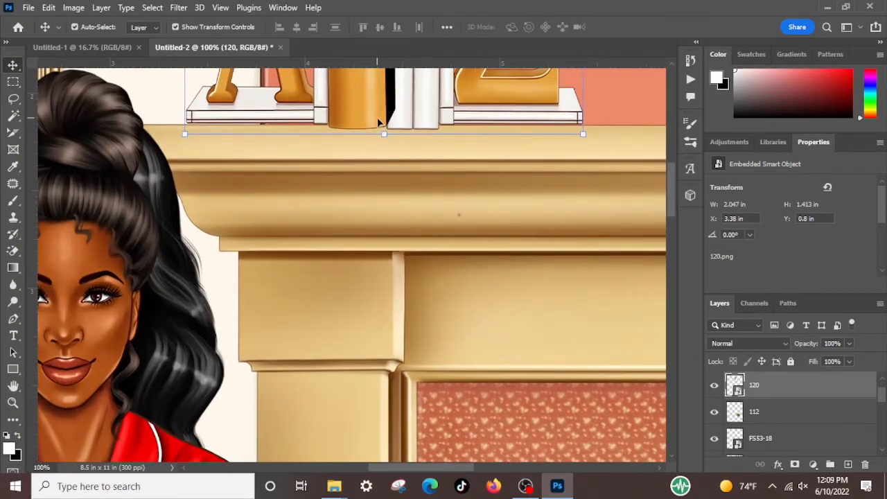
left_click_drag(377, 118, 378, 127)
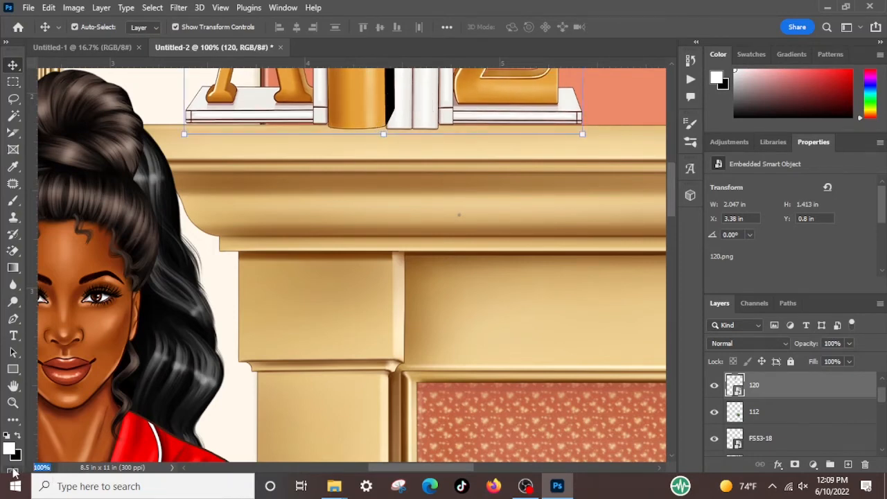
Fine-tune the bookends 120 so their base rests on the mantel, at about X 3.37 in, Y 0.81 in.
type("125")
key("Return")
scroll(482, 166, "up", 2)
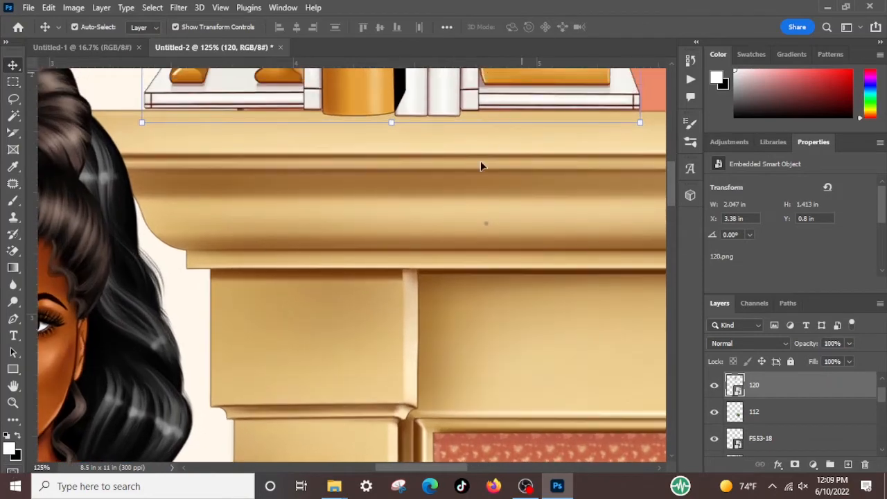
scroll(482, 166, "up", 1)
left_click_drag(352, 127, 356, 131)
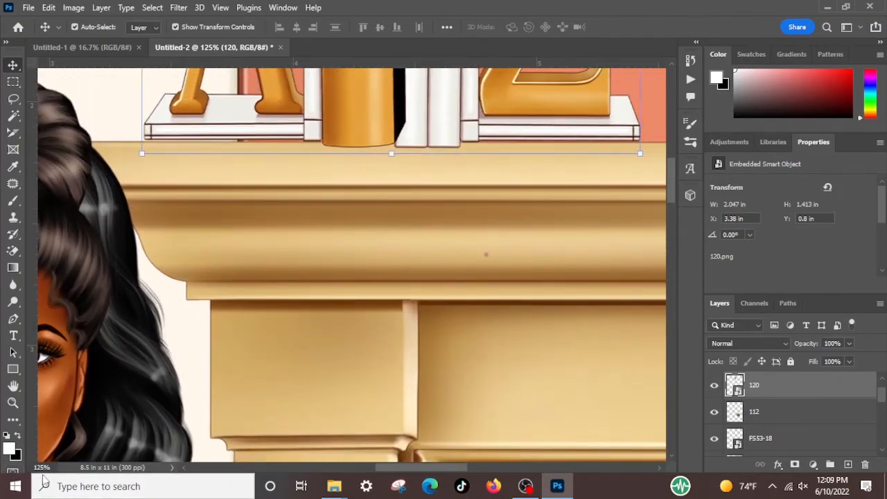
left_click_drag(47, 470, 29, 470)
type("200")
key("Return")
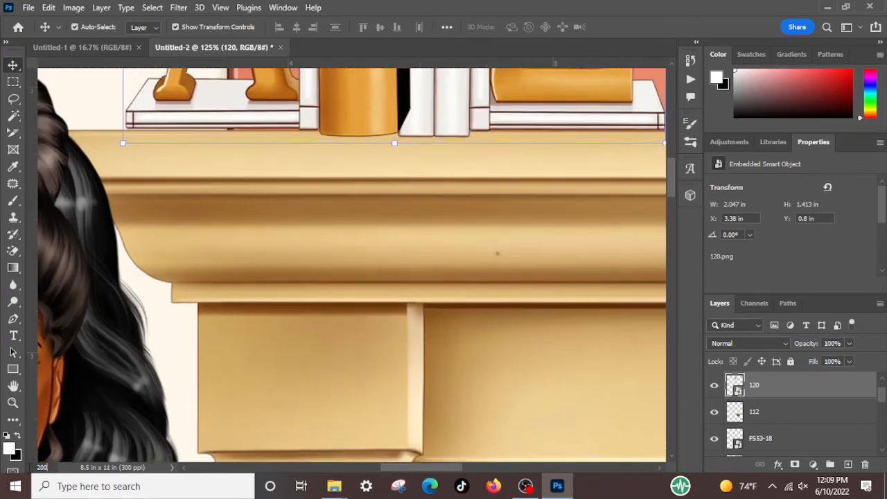
scroll(412, 192, "up", 2)
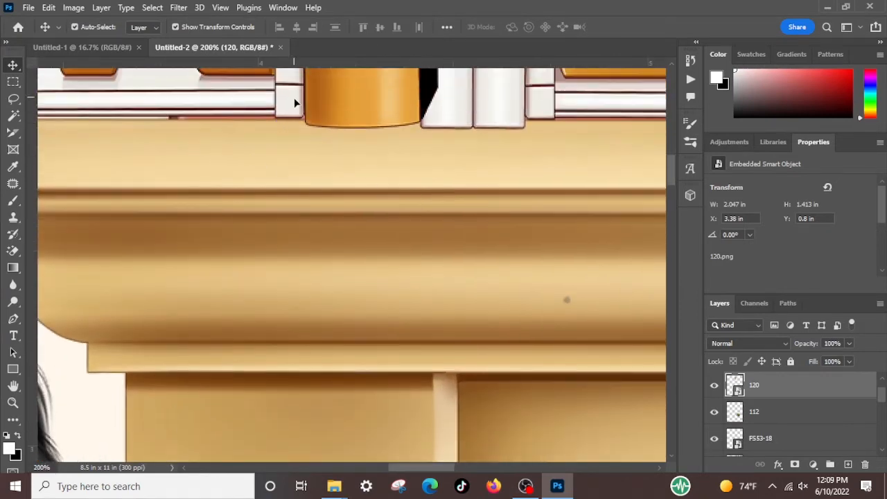
left_click_drag(294, 98, 292, 104)
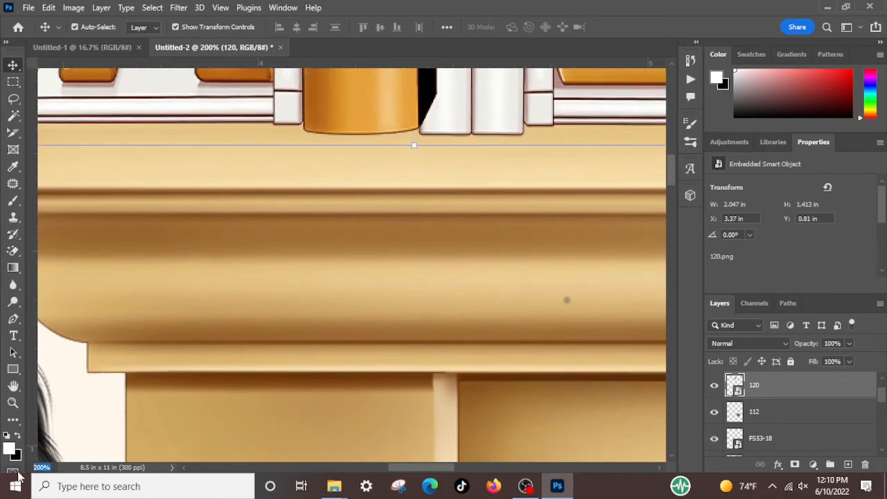
type("150")
key("Return")
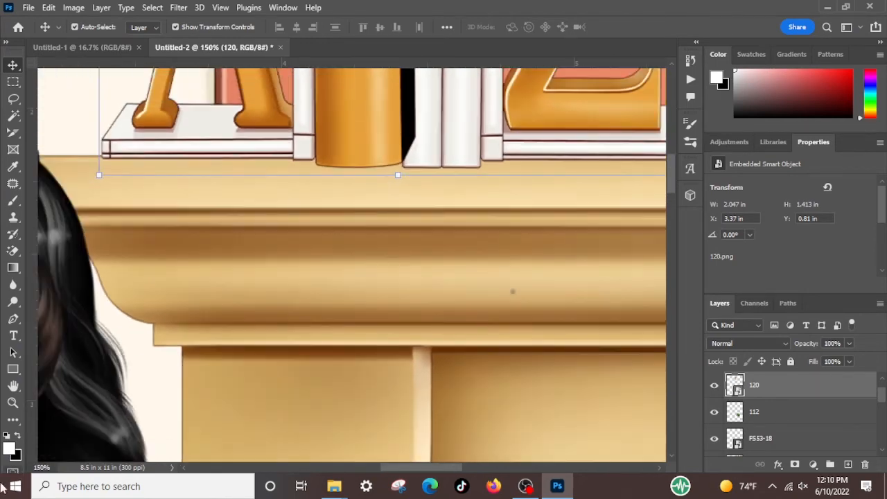
Nudge the bookends 120 along the mantel and seat them at about X 3.32 in, Y 0.8 in.
left_click_drag(275, 152, 261, 152)
left_click_drag(408, 470, 420, 472)
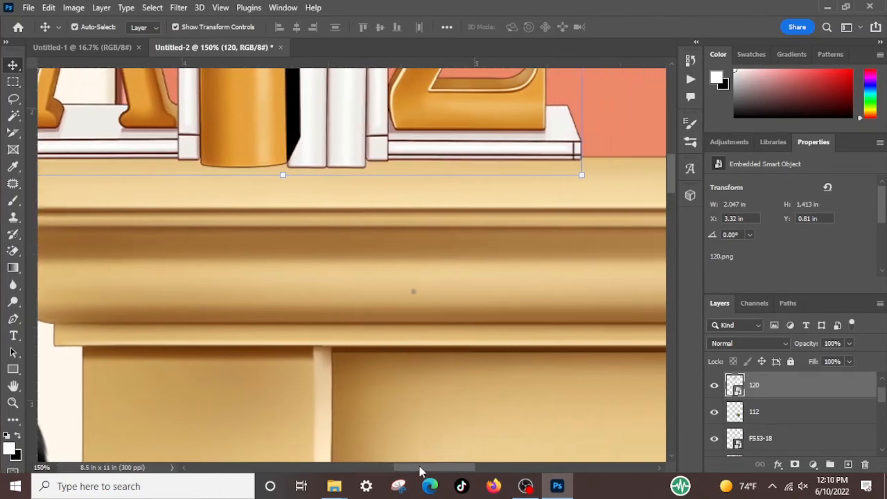
left_click(487, 316)
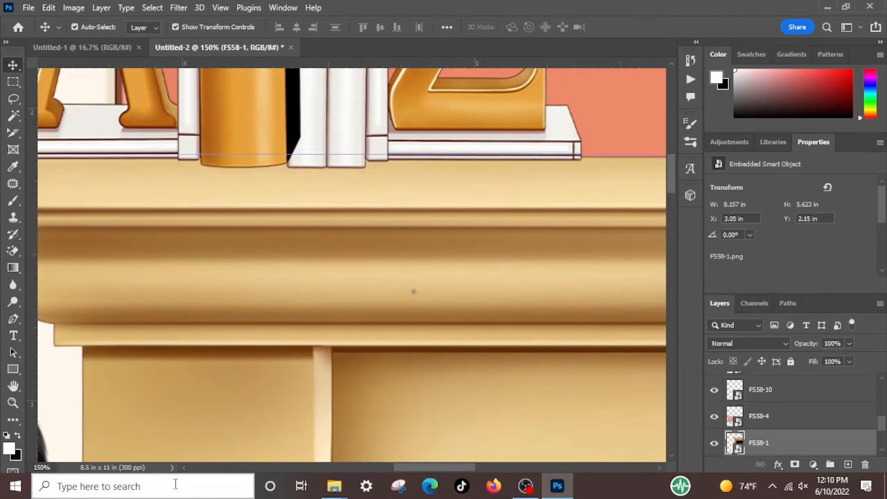
left_click(42, 467)
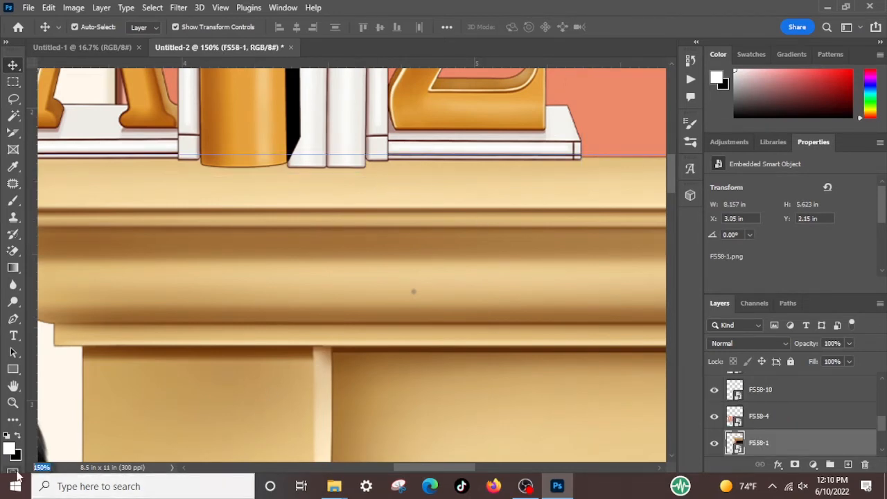
type("300")
key("Return")
scroll(485, 229, "up", 2)
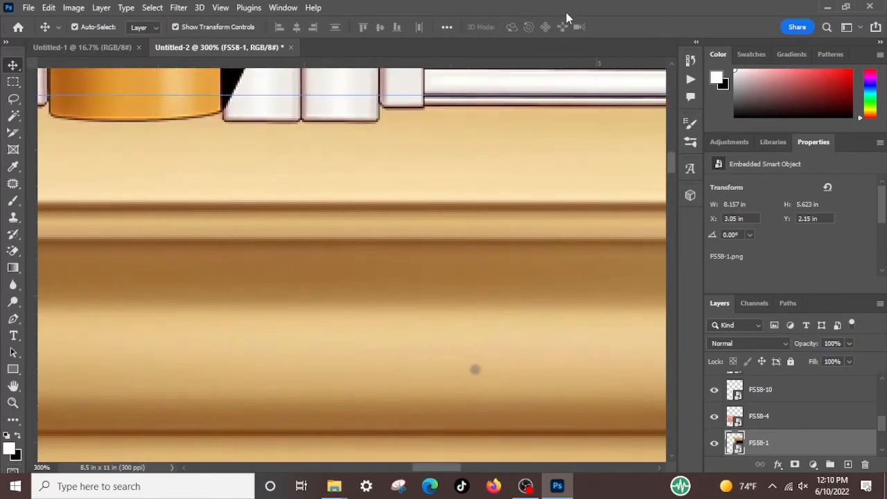
scroll(486, 229, "up", 1)
left_click_drag(452, 186, 453, 177)
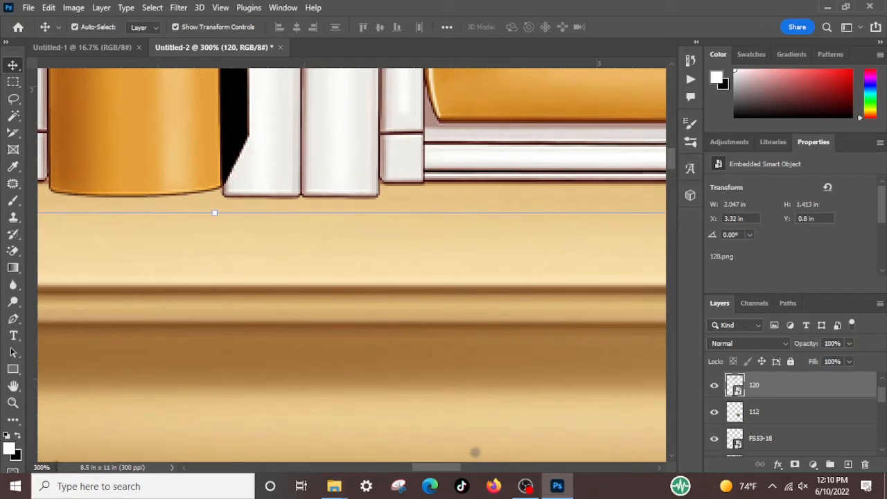
Show the black-and-white box 122 in the full-page scene.
left_click(41, 467)
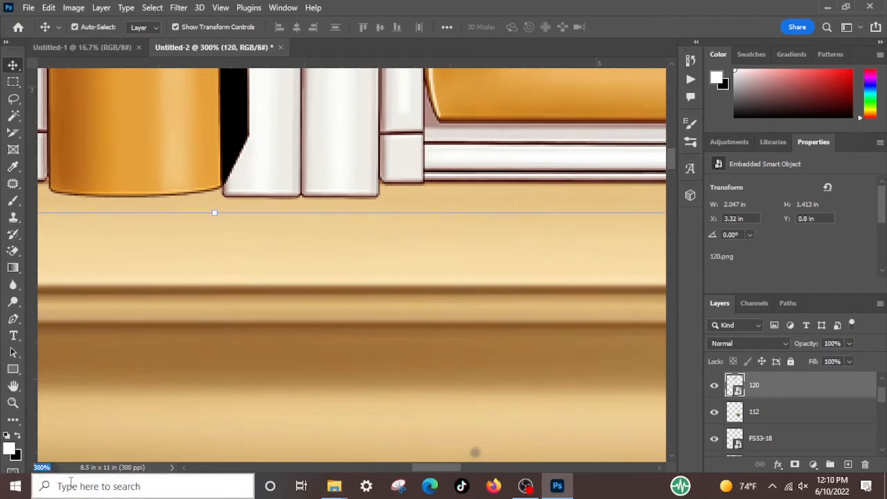
type("17")
key("Return")
left_click(173, 262)
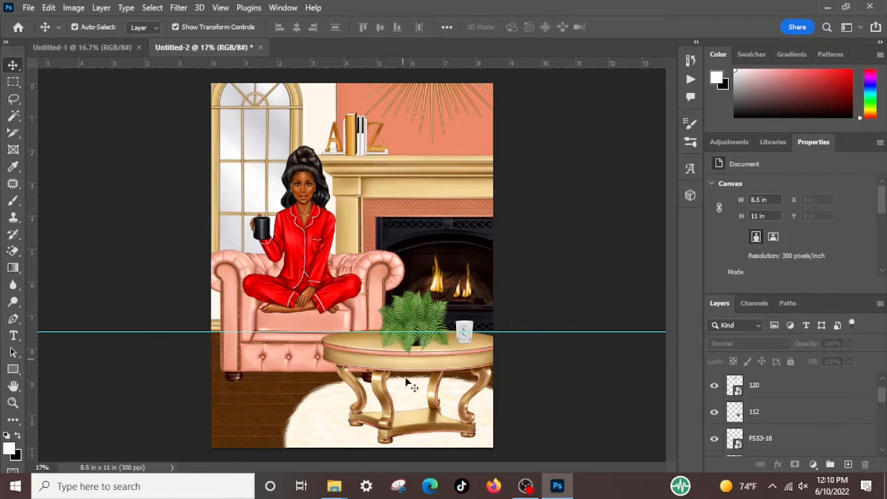
scroll(767, 415, "up", 1)
left_click(715, 387)
left_click(415, 269)
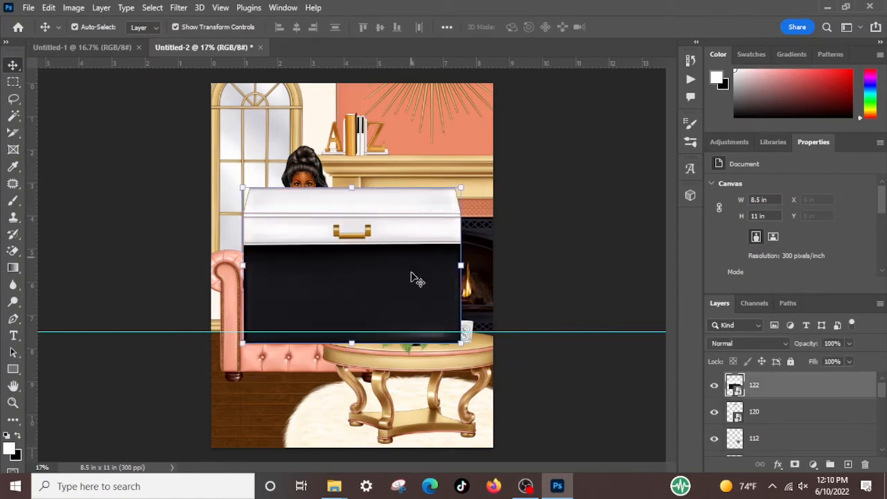
Scale the box 122 to about 19.72% and place it on the coffee table's lower shelf.
key("ctrl+t")
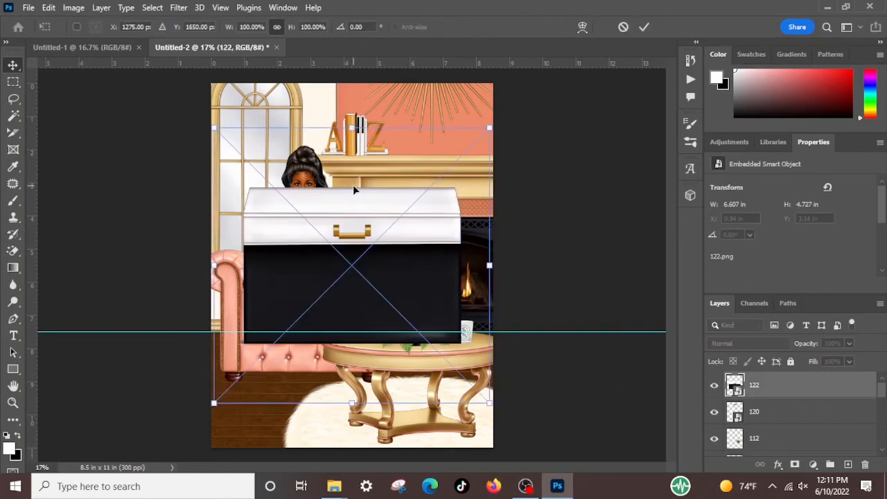
left_click_drag(351, 127, 323, 339)
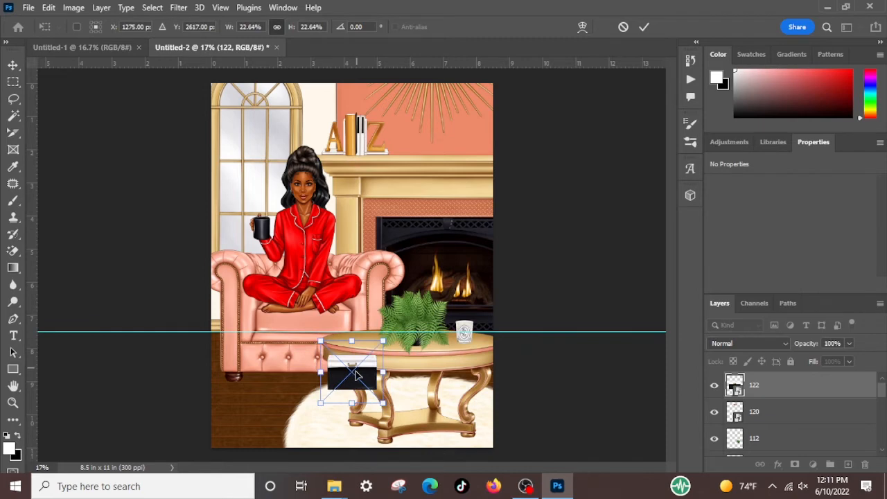
left_click_drag(352, 375, 424, 410)
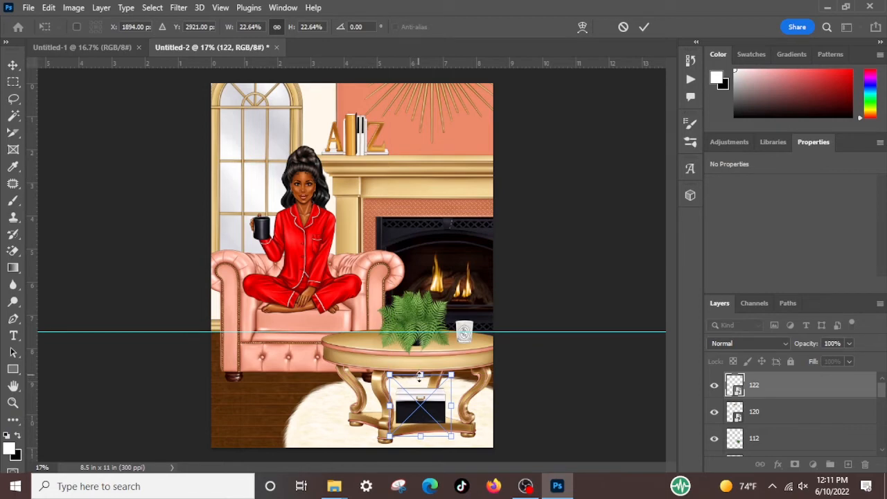
left_click_drag(419, 375, 420, 379)
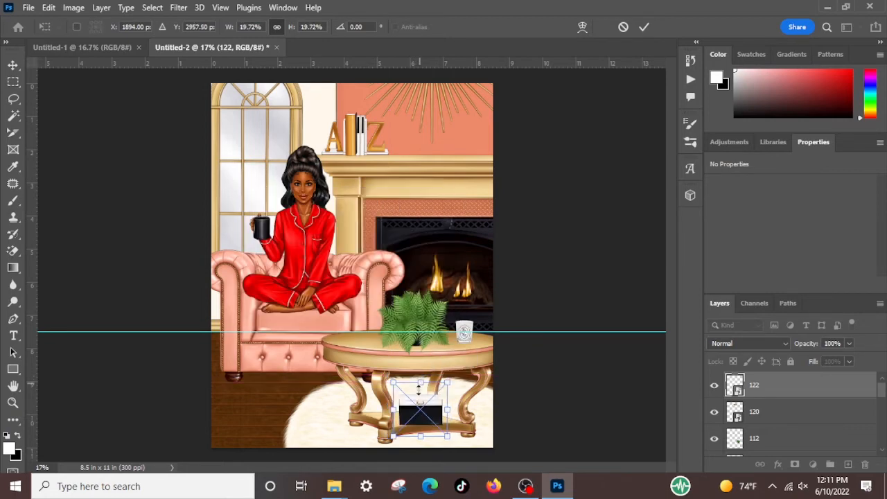
mouse_move(428, 417)
left_mouse_down()
mouse_move(424, 409)
mouse_move(429, 417)
left_mouse_up()
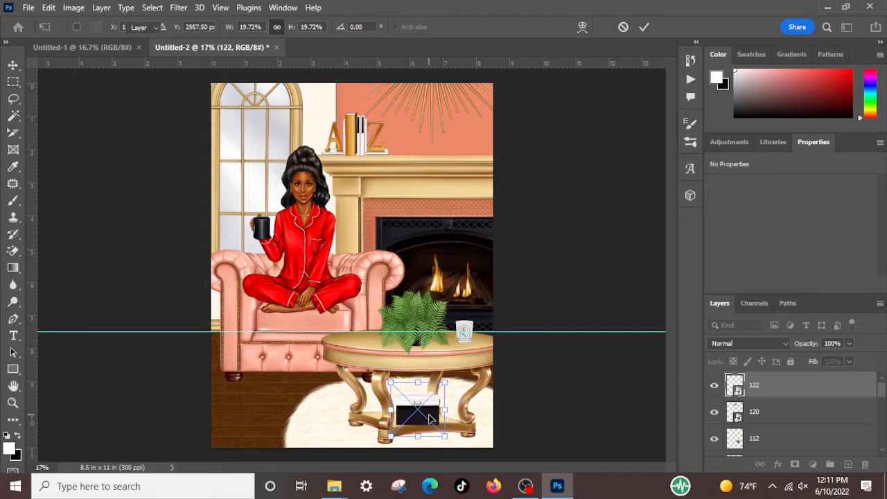
key("Return")
left_click(530, 422)
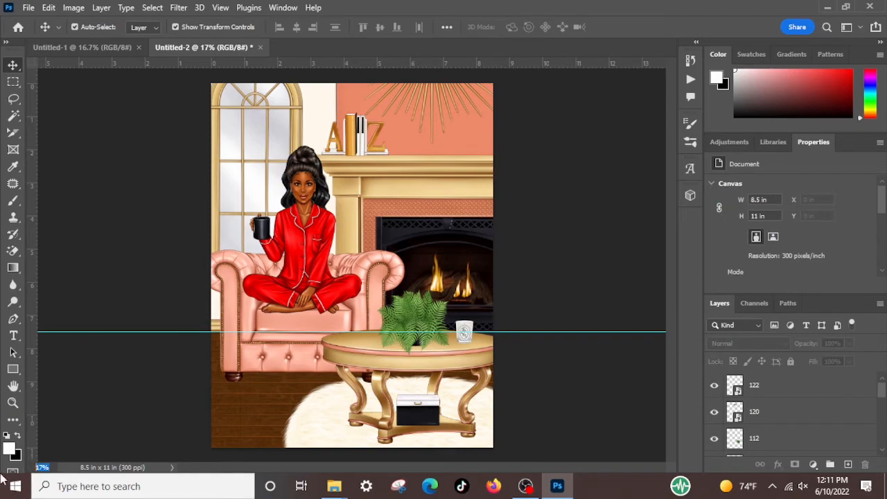
Raise the box 122 slightly on the coffee table's lower shelf to about X 5.58 in, Y 9.29 in.
scroll(442, 282, "up", 5)
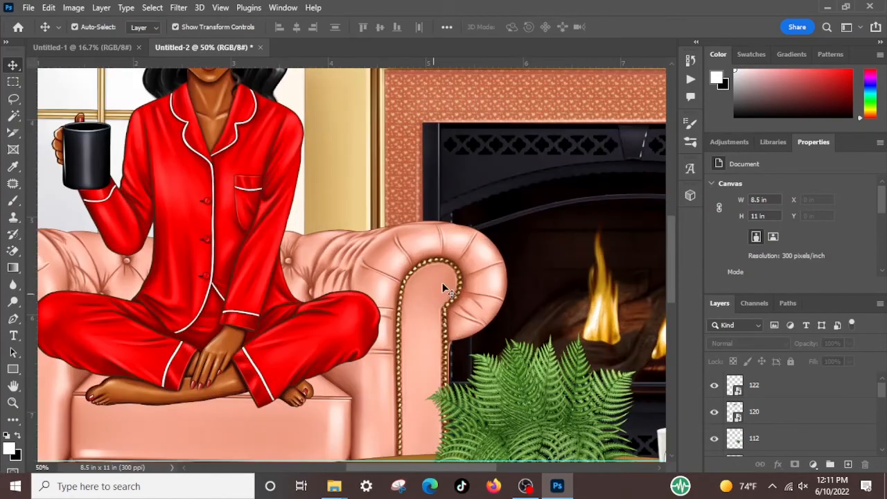
scroll(357, 419, "down", 6)
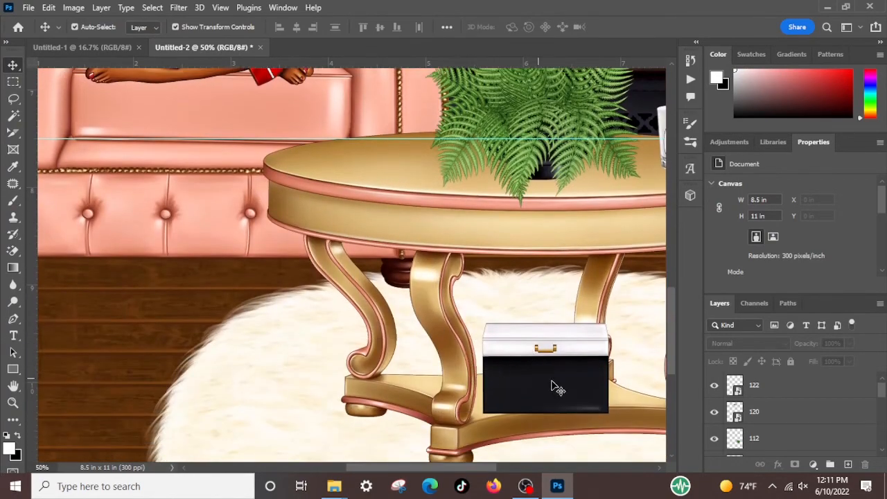
mouse_move(558, 388)
left_mouse_down()
mouse_move(544, 375)
mouse_move(561, 379)
left_mouse_up()
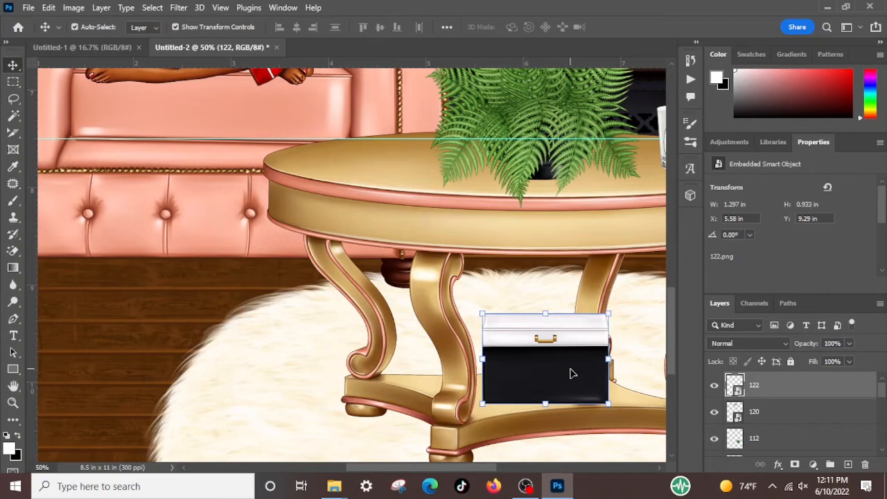
left_click(231, 349)
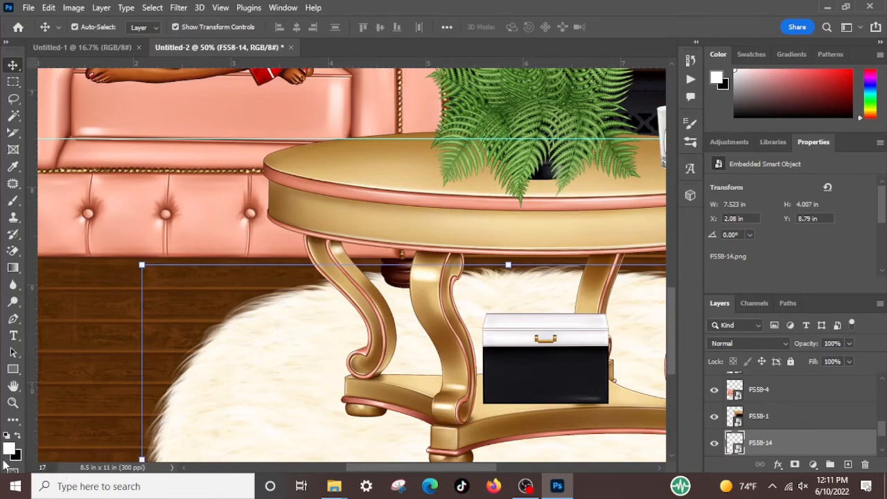
key("Return")
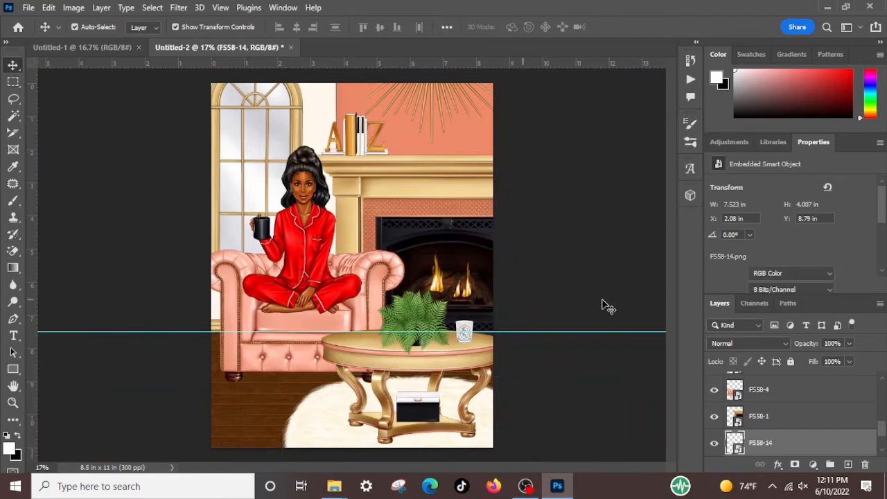
left_click(603, 304)
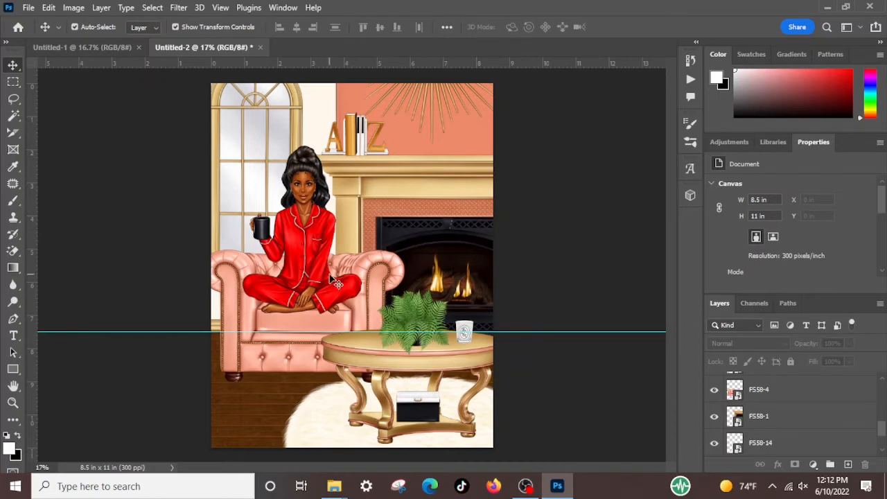
Move the bookends 120 inward along the mantel to about X 3.53 in, Y 0.82 in.
mouse_move(334, 486)
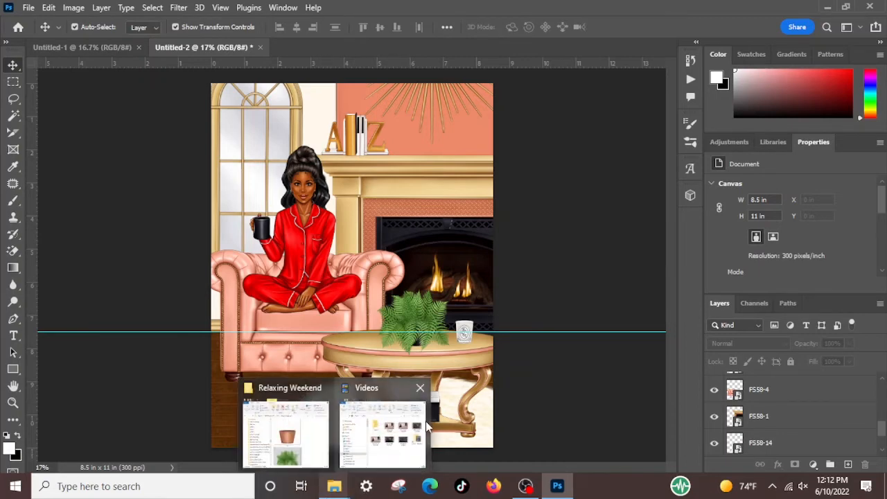
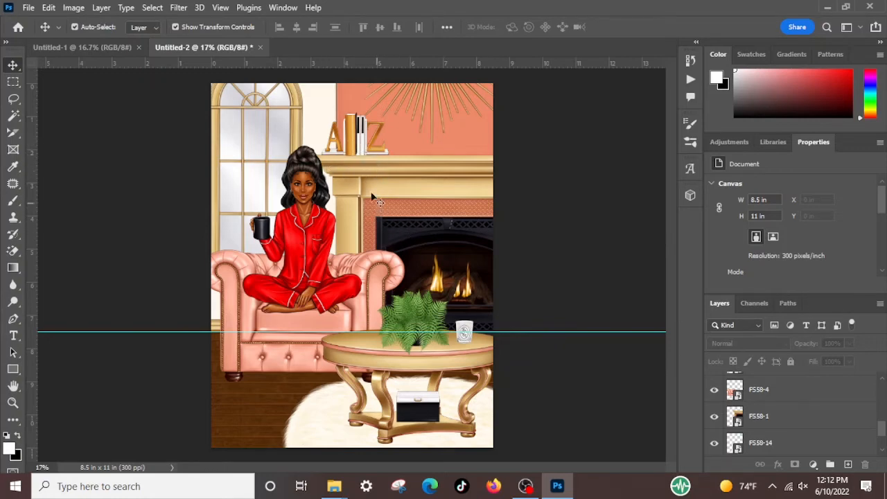
left_click(360, 140)
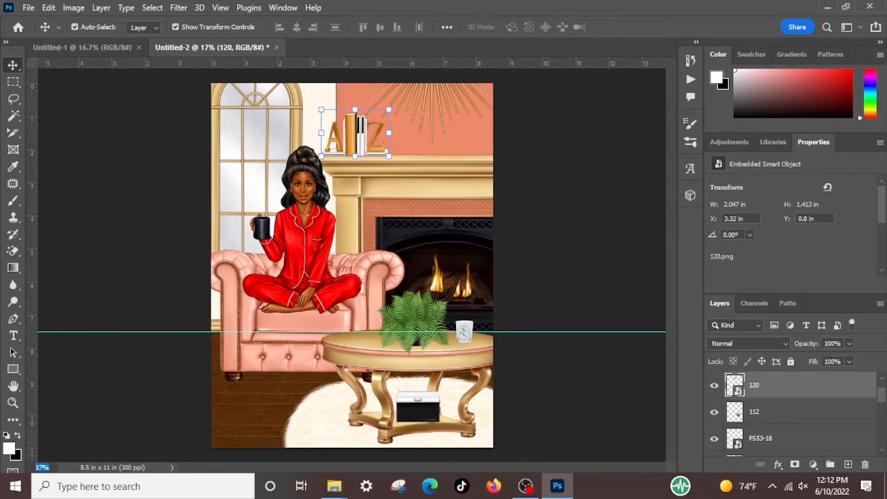
type("40")
key("Return")
scroll(361, 343, "up", 5)
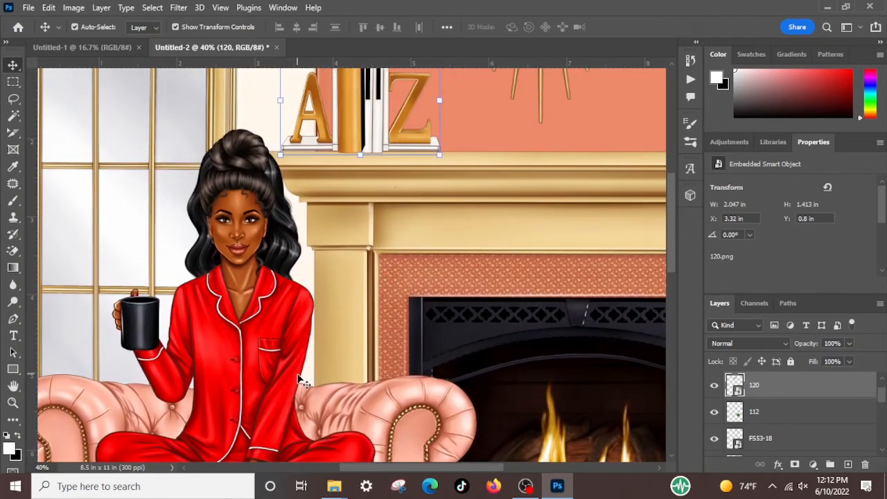
scroll(299, 380, "up", 2)
left_click_drag(378, 156, 392, 173)
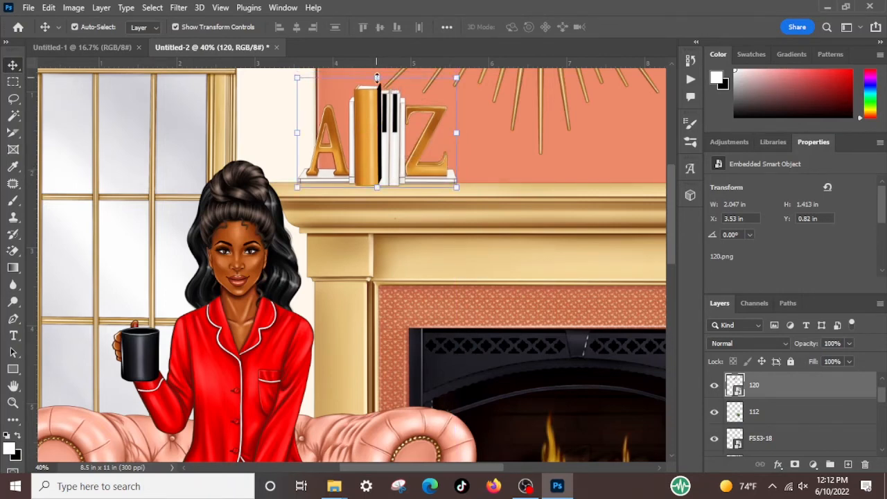
Reduce the bookends 120 to about 1.97 x 1.363 in and set them on the mantel at about X 3.59 in, Y 0.87 in.
key("ctrl+t")
left_click_drag(377, 76, 379, 82)
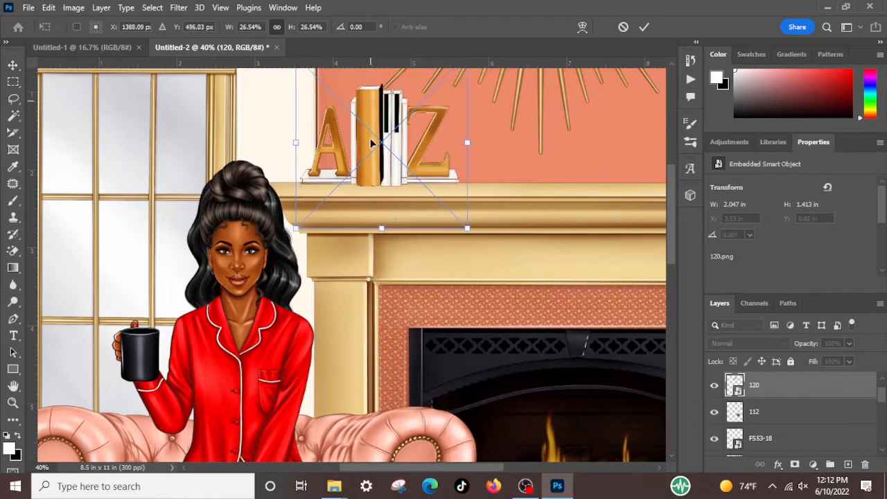
left_click_drag(378, 229, 379, 223)
left_click_drag(392, 138, 392, 142)
key("Return")
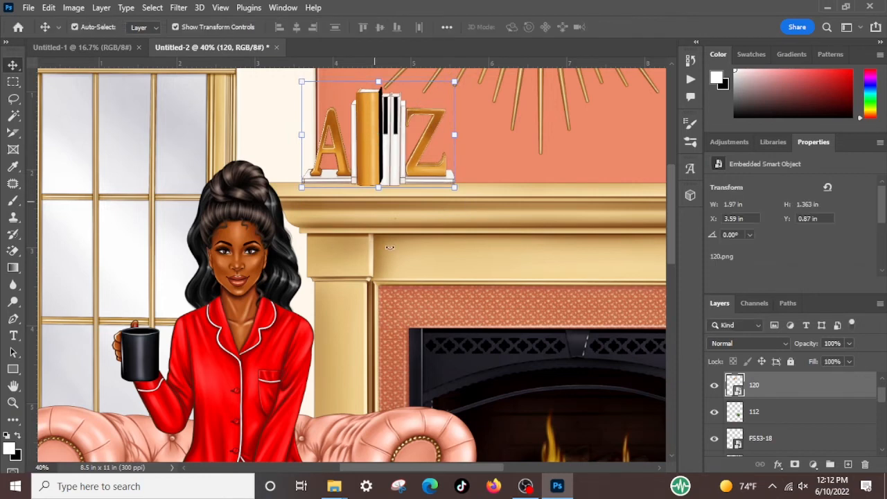
left_click(408, 279)
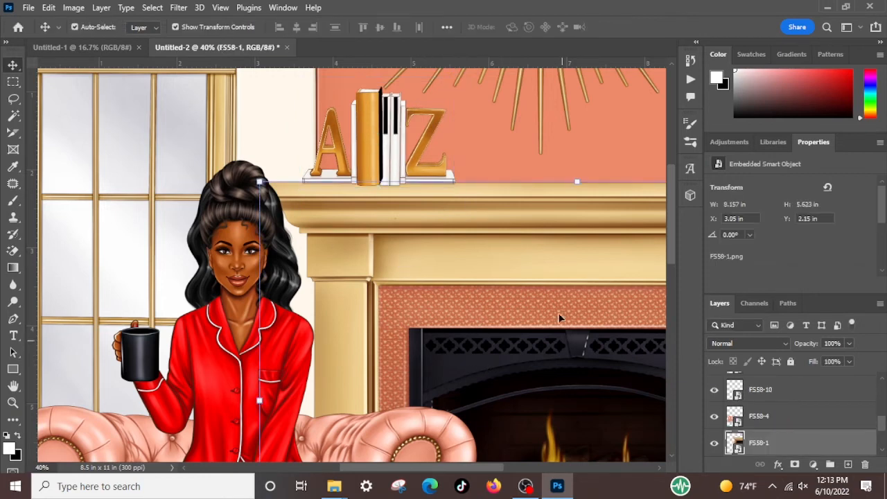
left_click(130, 264)
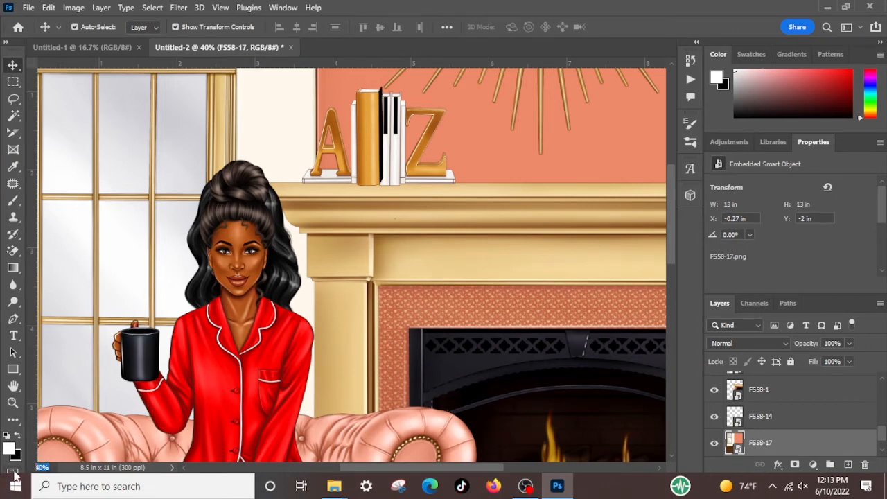
type("17")
key("Return")
left_click(156, 199)
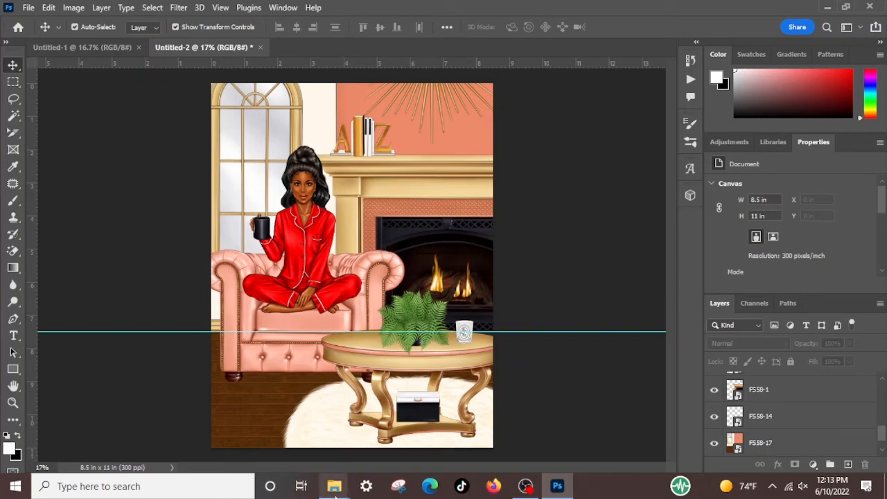
In File Explorer, open Fashion Set 43 inside the FOS folder and bring pillows FS43-10 and FS43-12 into the room scene.
mouse_move(334, 486)
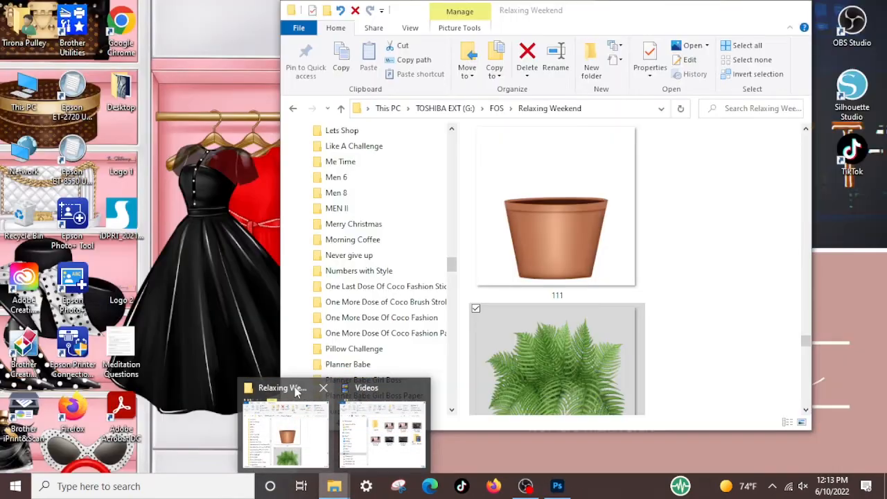
left_click(293, 386)
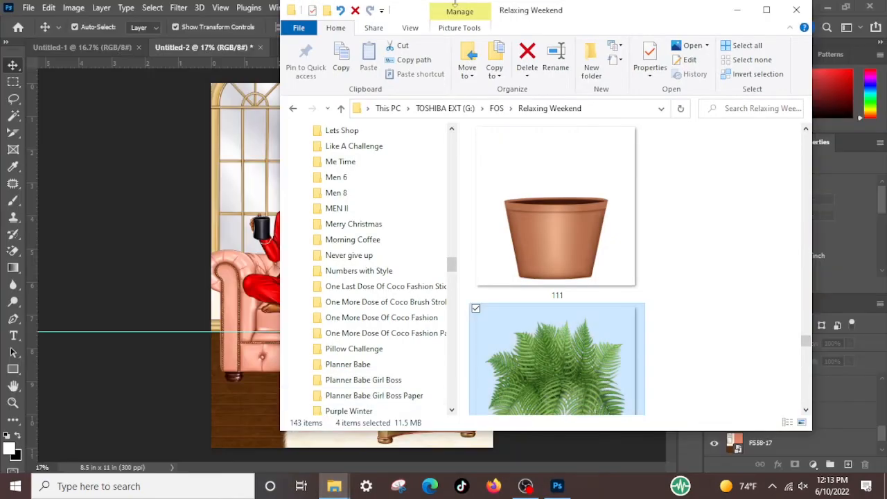
left_click(497, 109)
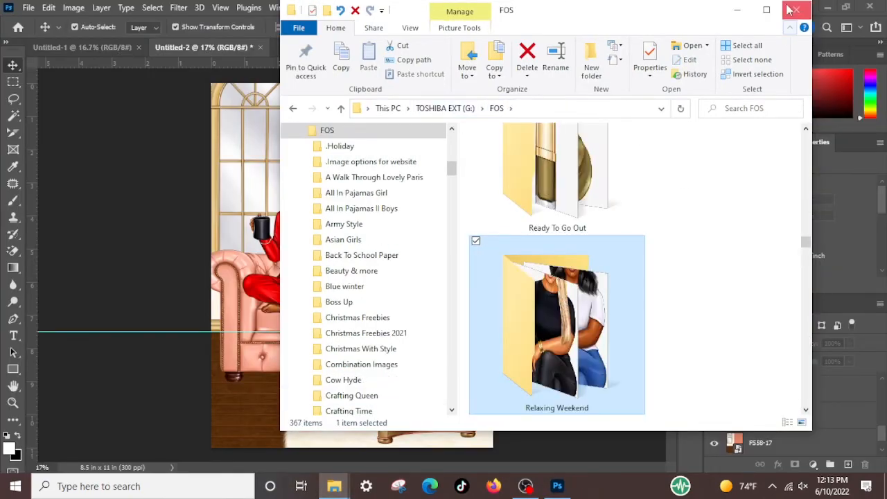
left_click(767, 10)
scroll(692, 319, "down", 10)
scroll(648, 305, "up", 15)
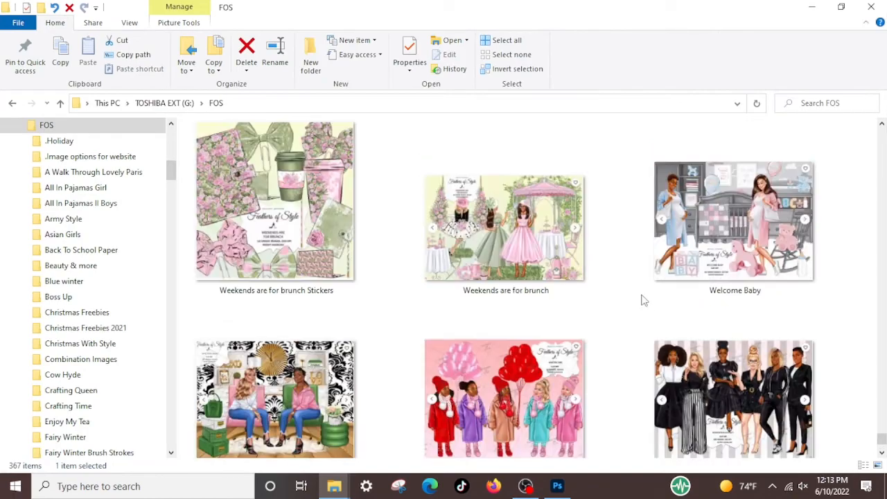
scroll(645, 300, "up", 15)
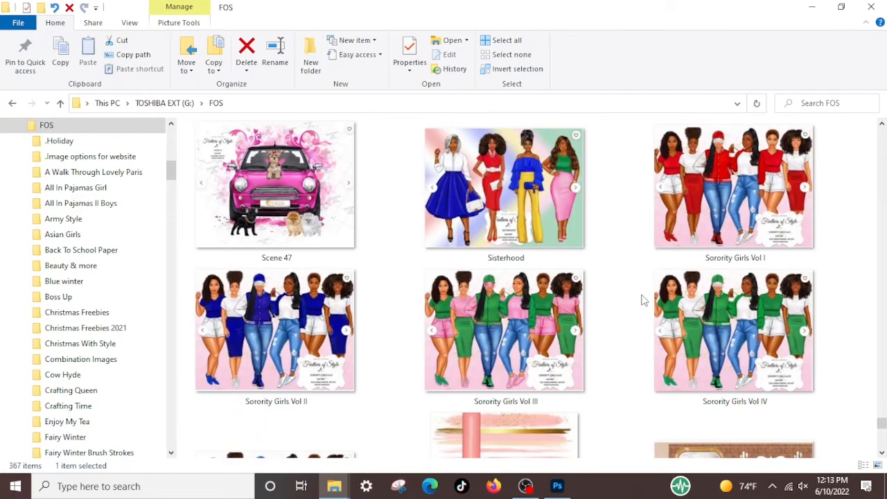
scroll(642, 299, "up", 10)
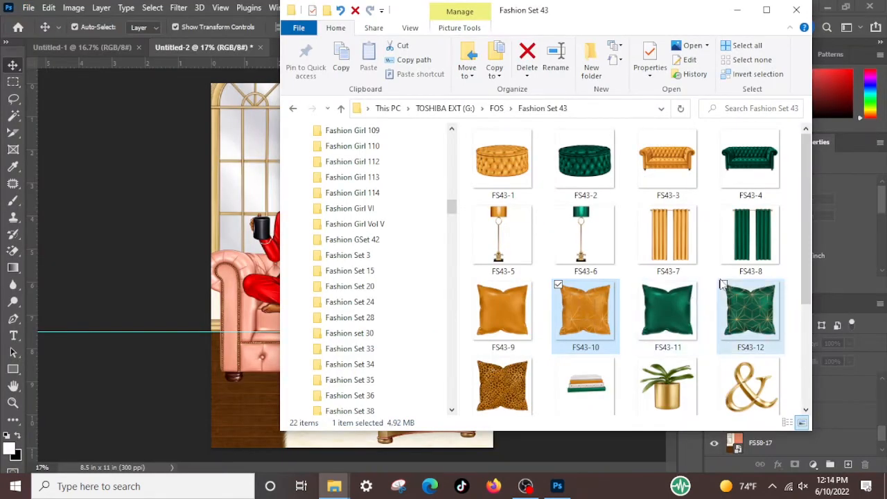
left_click(725, 288)
left_click_drag(603, 312, 183, 386)
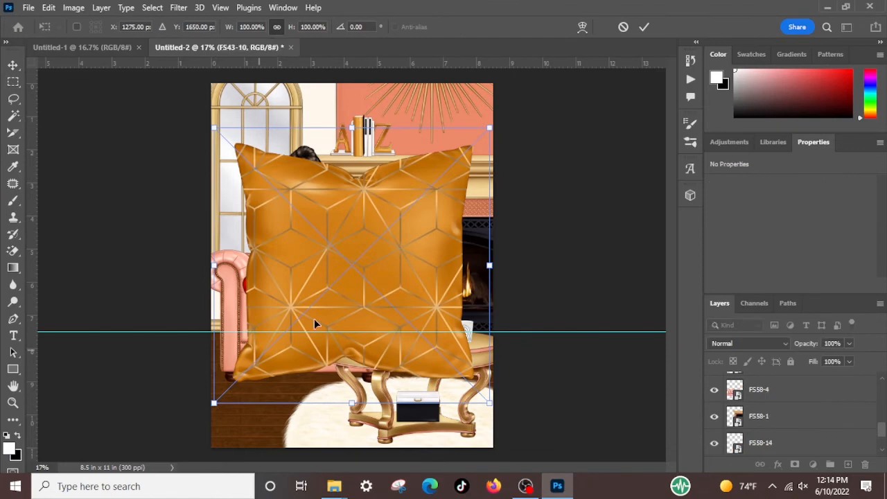
left_click_drag(312, 309, 301, 333)
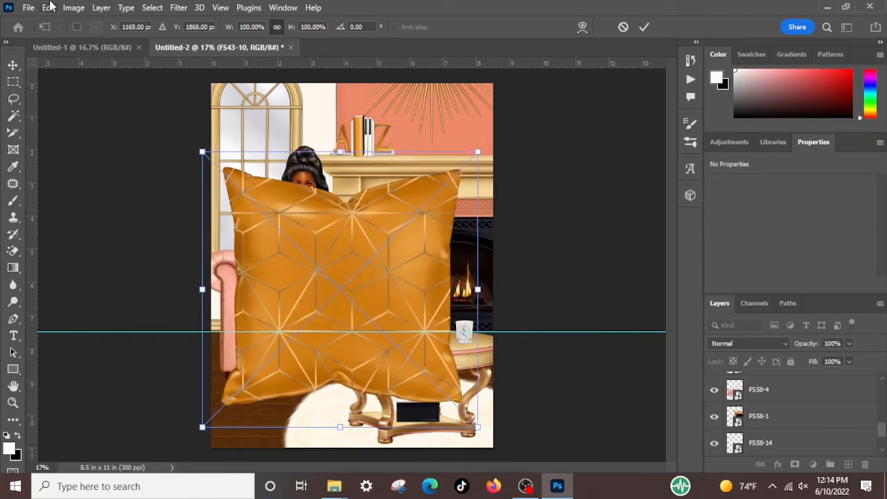
left_click(49, 8)
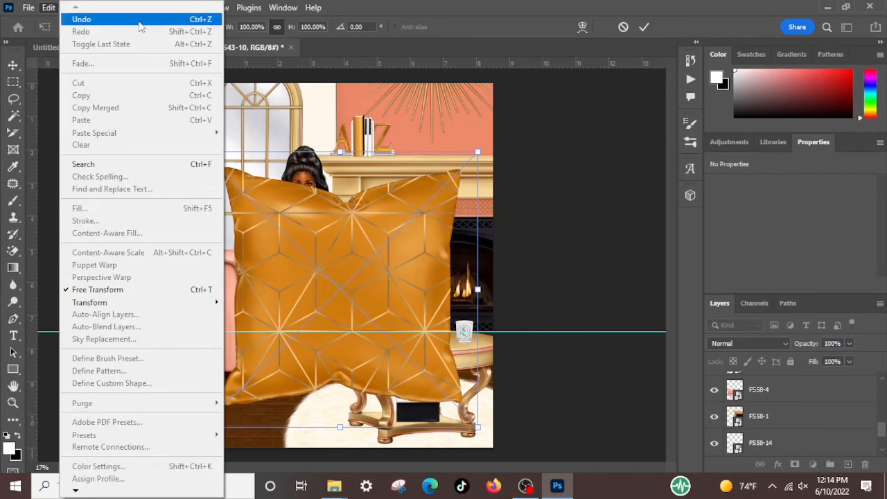
left_click(138, 20)
Place both pillows and scale them together to about 31.26%, in front of the seated woman at about X 1.61 in, Y 4.71 in.
key("Return")
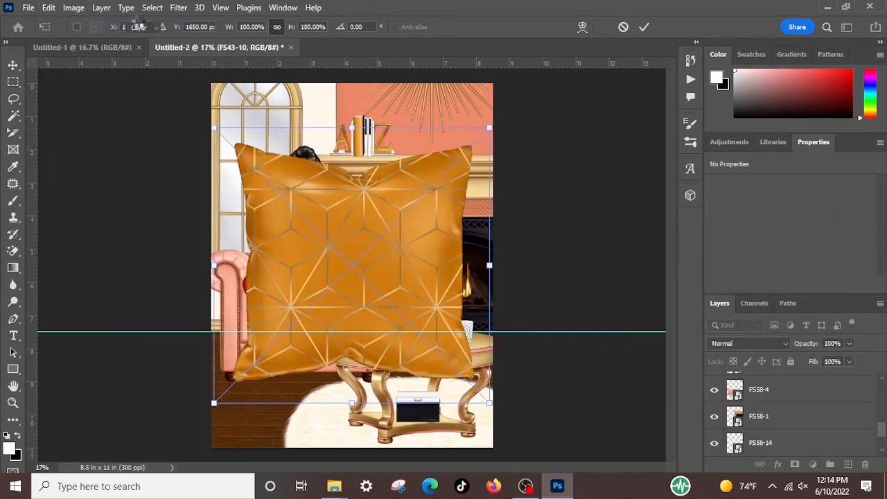
key("Return")
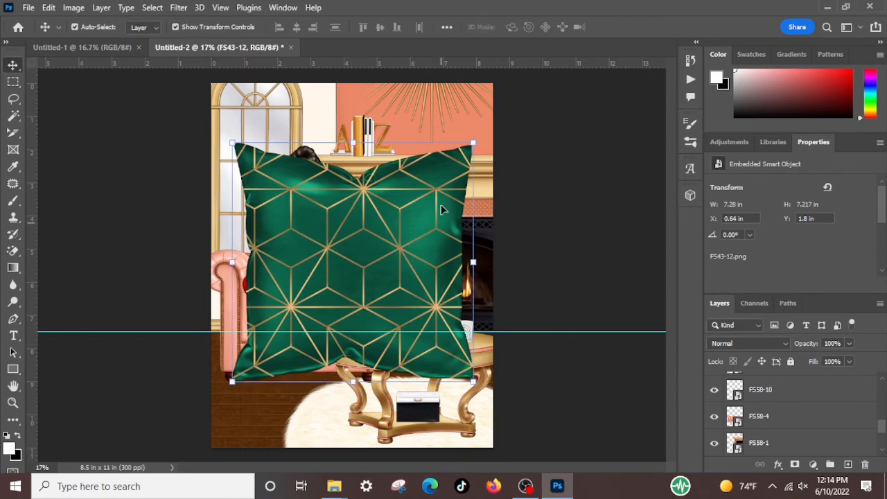
left_click(569, 237)
left_click(398, 255)
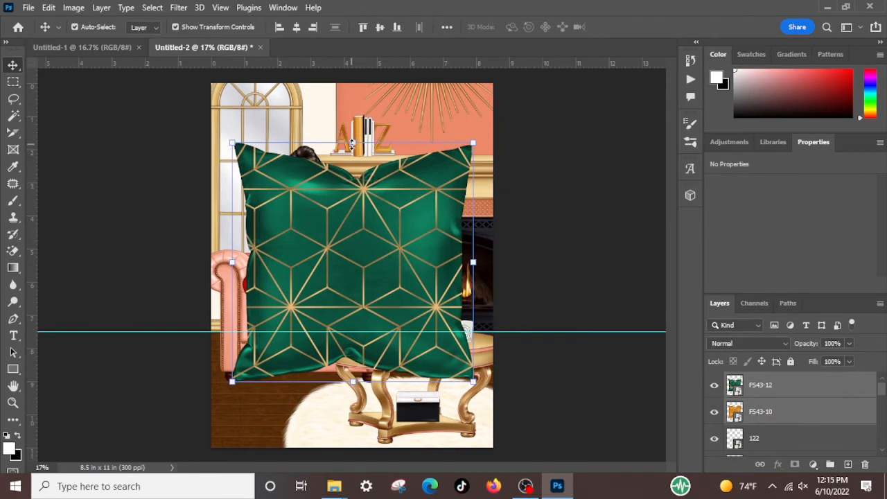
left_click_drag(352, 143, 346, 281)
left_click_drag(375, 313, 318, 243)
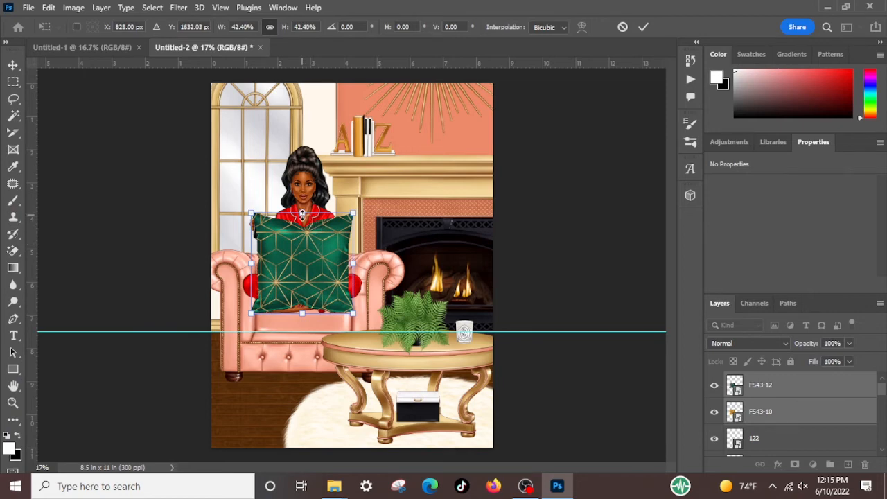
left_click_drag(302, 215, 301, 239)
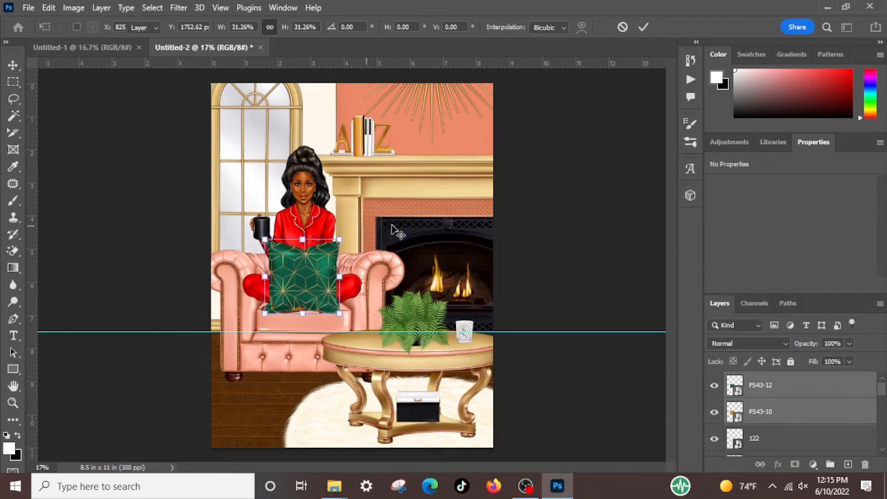
key("Return")
Move the green pillow FS43-12 to the canvas edge beside the armchair's base, at about X 0 in, Y 7.19 in.
left_click(299, 281)
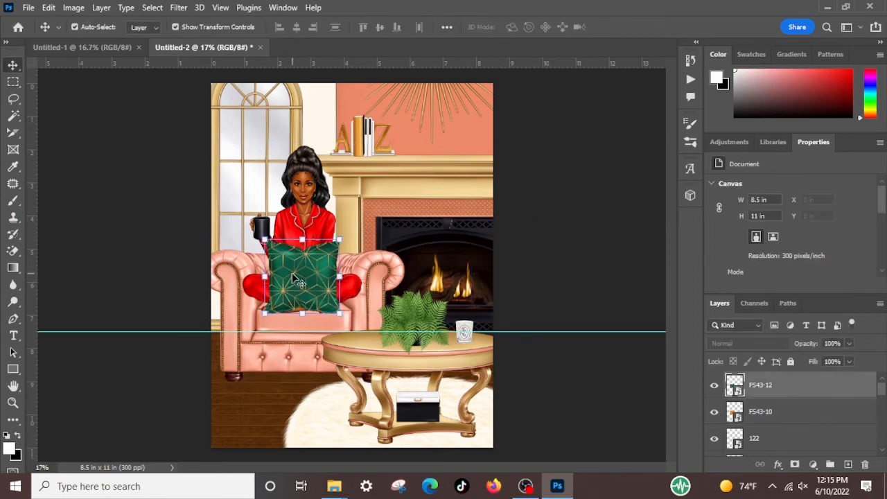
left_click(797, 417)
left_click_drag(309, 276, 263, 357)
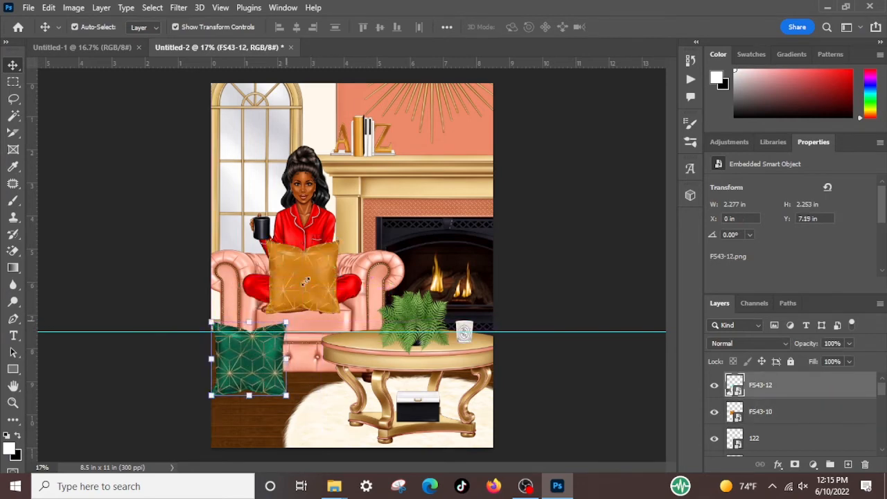
Delete the orange pillow FS43-10 from the scene.
left_click(321, 288)
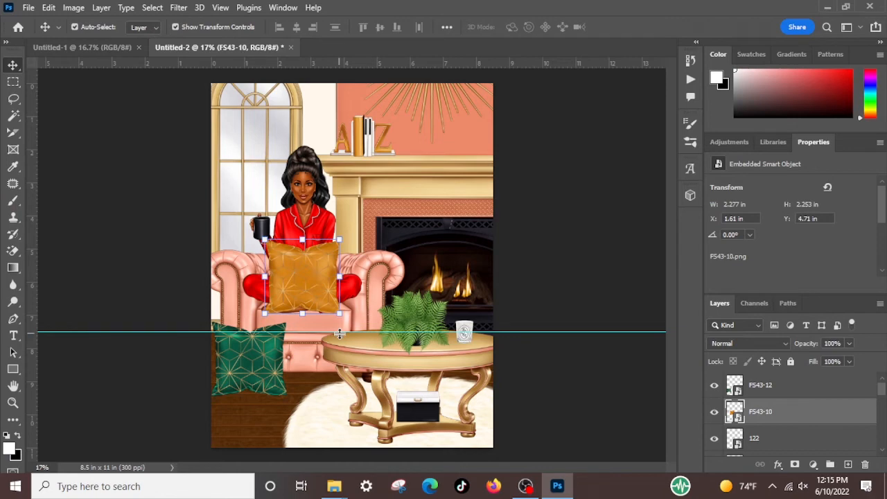
key("Delete")
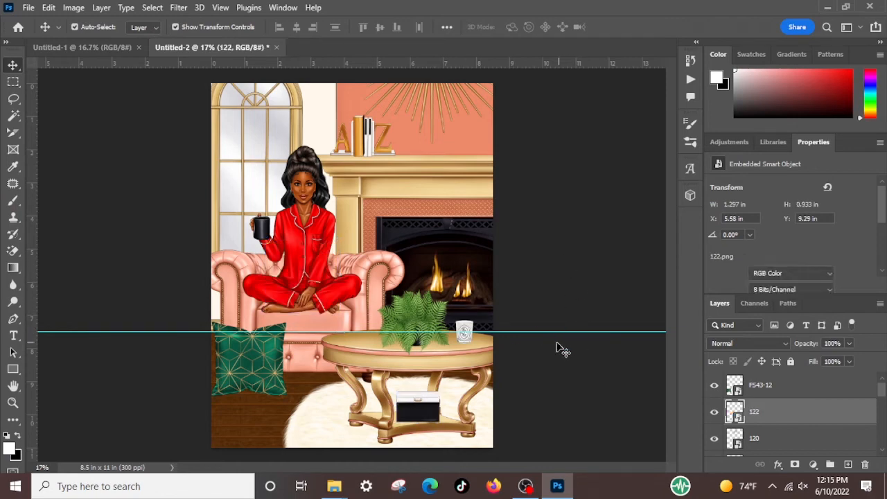
left_click(561, 349)
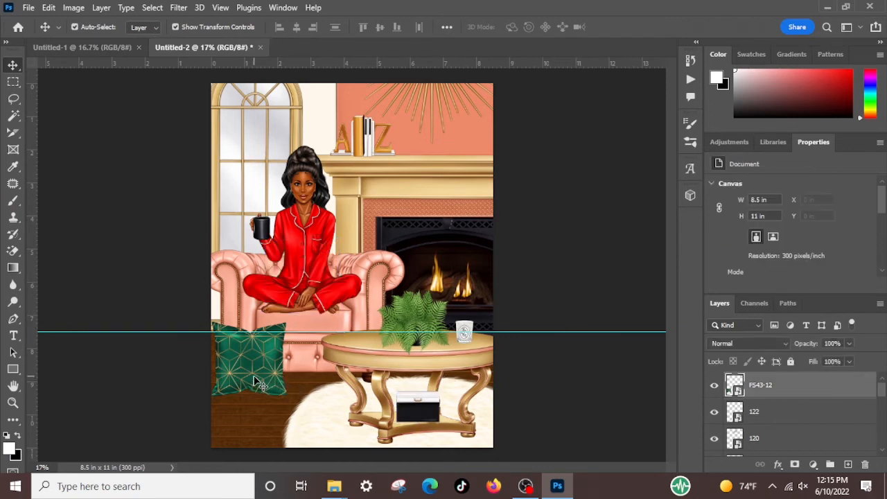
Raise the green pillow FS43-12 to about Y 6.89 in and duplicate it by copying and pasting.
left_click_drag(255, 383, 257, 369)
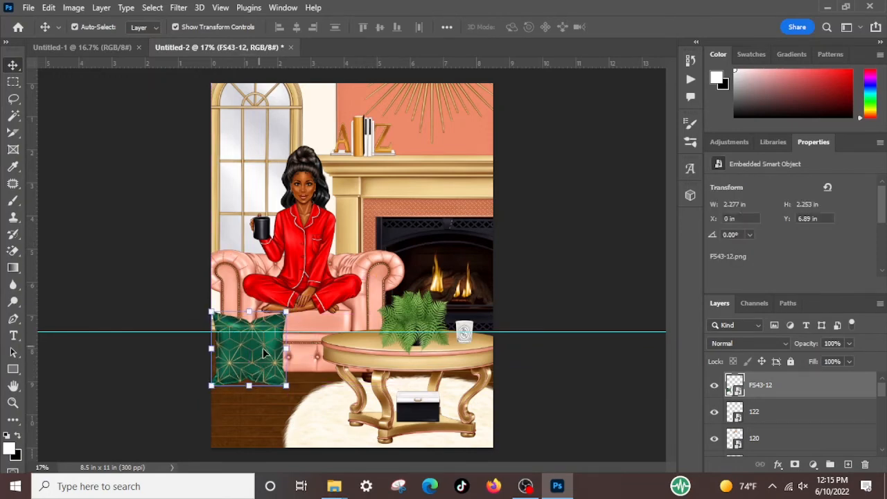
left_click(48, 7)
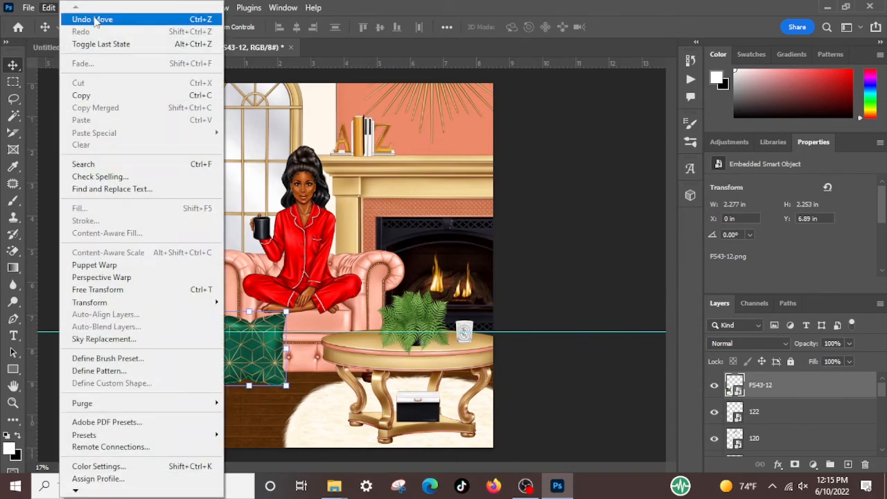
left_click(76, 96)
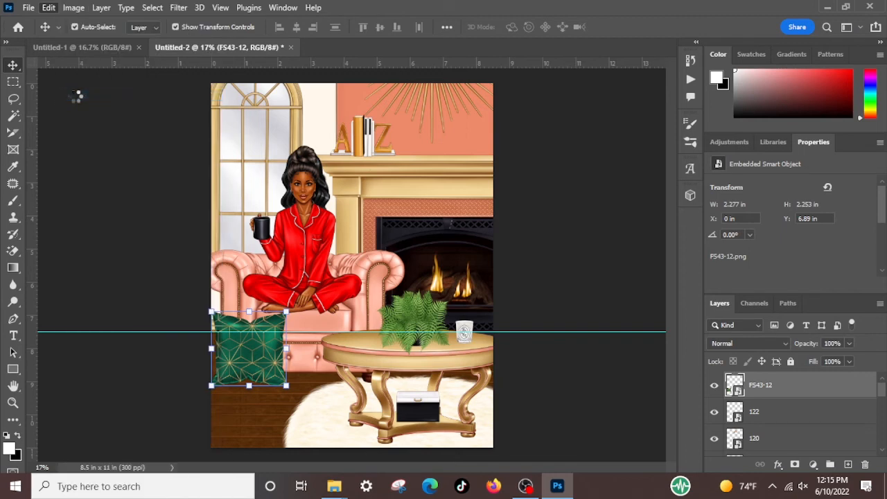
left_click(50, 8)
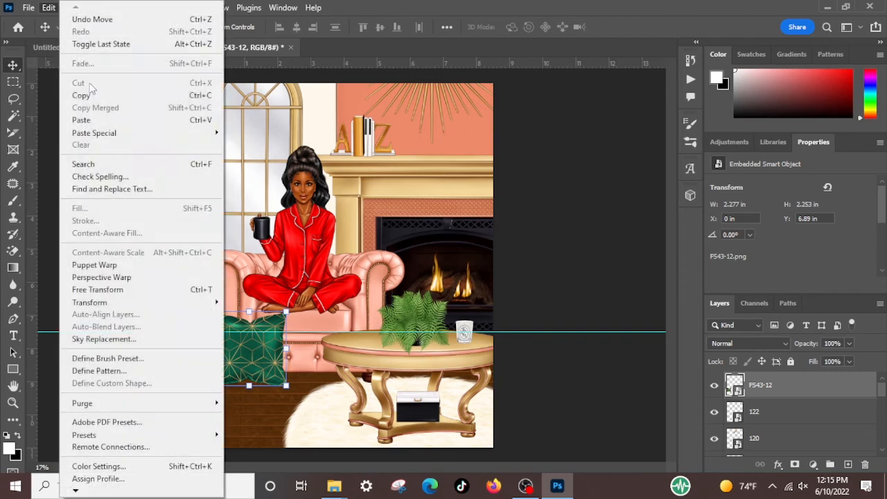
left_click(94, 122)
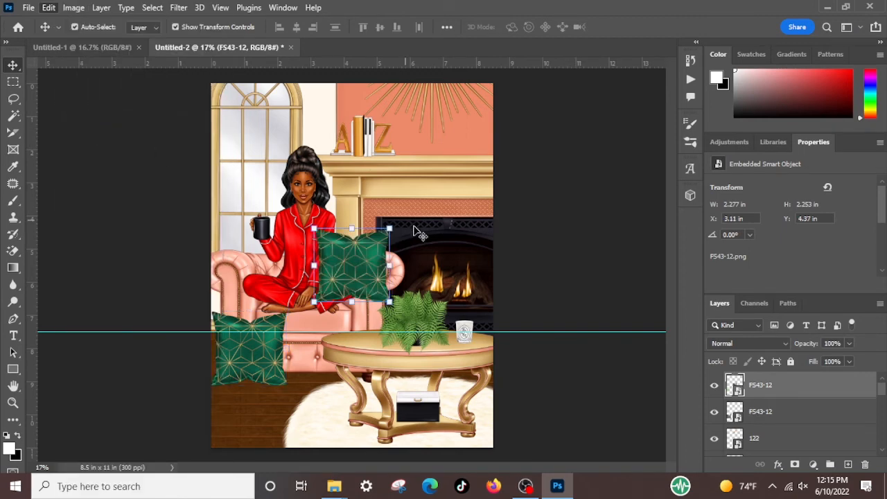
Move the duplicate green pillow over the seated woman and enlarge it to about 34.53%, at about X 1.33 in, Y 4.17 in.
left_click_drag(365, 273, 313, 276)
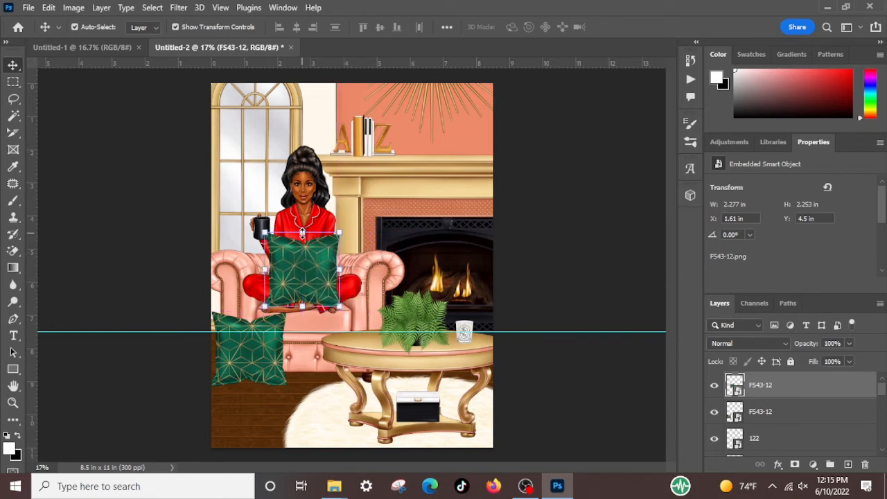
left_click_drag(302, 235, 302, 222)
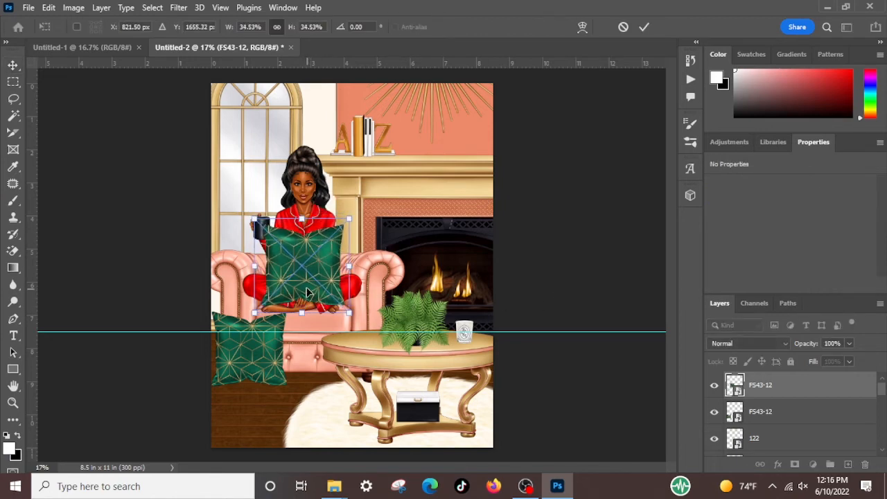
left_click_drag(309, 291, 305, 288)
key("Return")
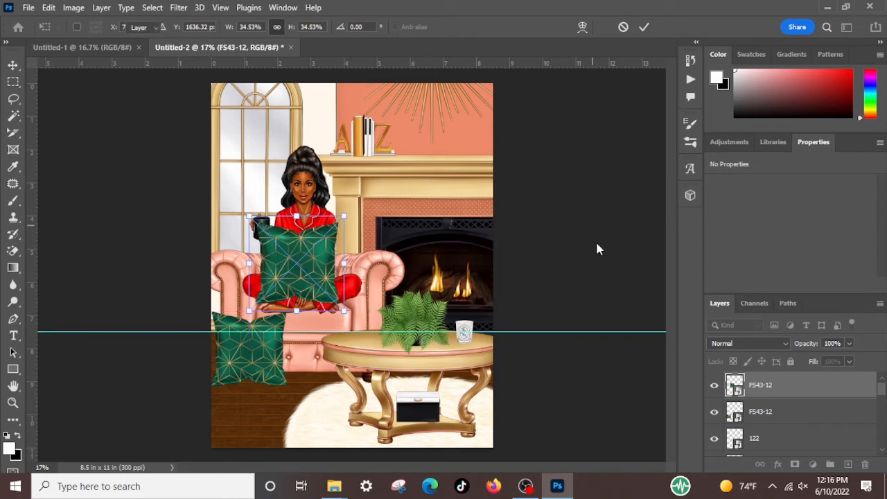
Send the duplicate pillow behind the woman, just above layer FS58-10, and reduce it to about 2.103 x 2.087 in at X 1.77 in, Y 4.62 in.
left_click_drag(840, 395, 805, 407)
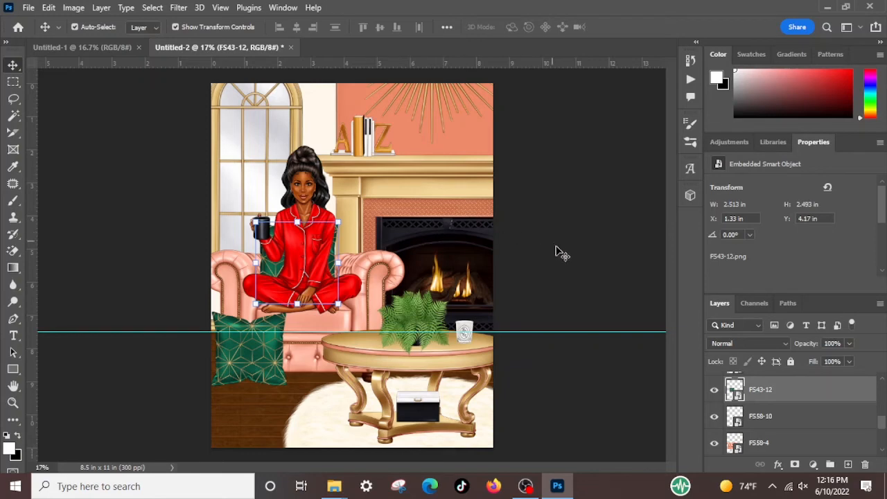
left_click(606, 241)
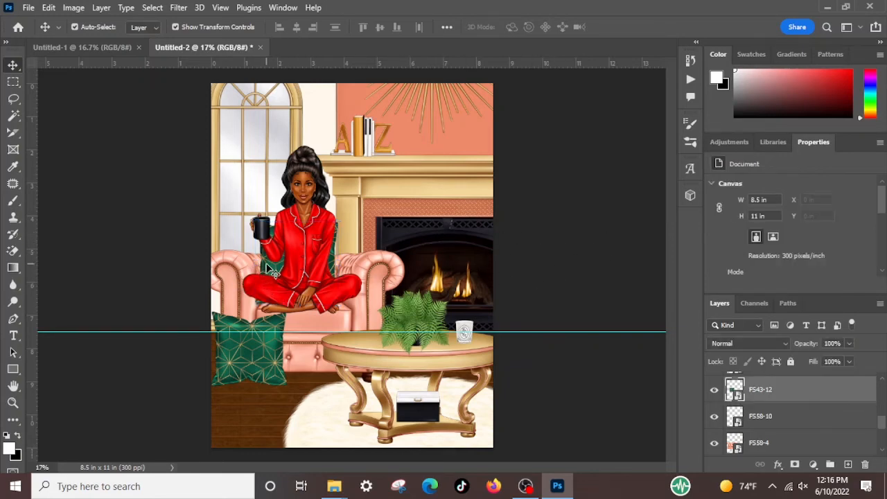
left_click(316, 291)
left_click_drag(256, 222, 269, 236)
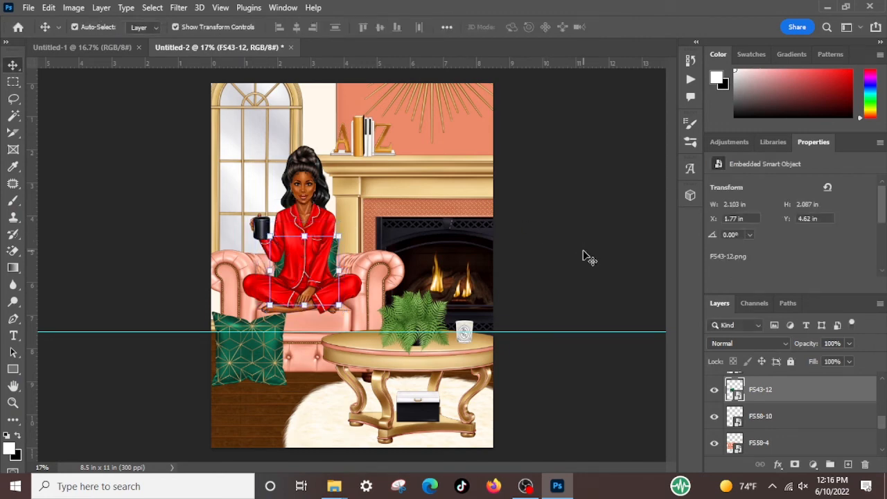
left_click(597, 276)
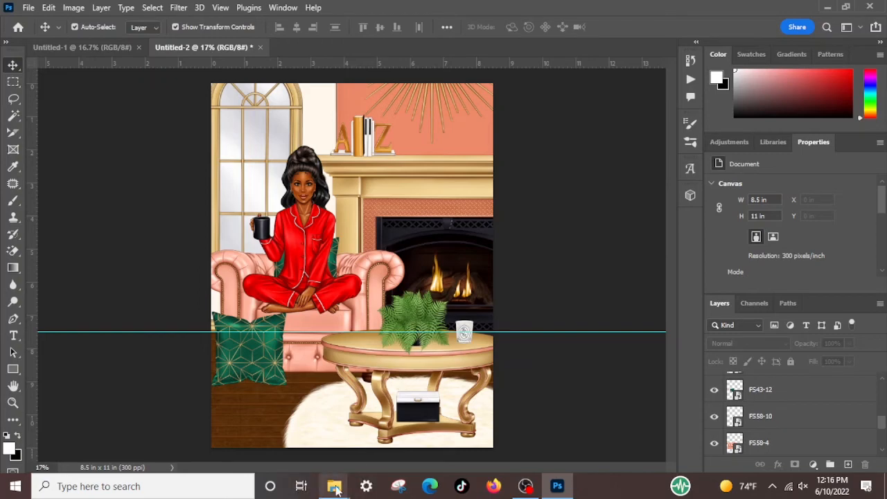
Switch to File Explorer and go from the Fashion Set 43 folder to the TOSHIBA EXT (F:) drive.
mouse_move(334, 486)
left_click(294, 391)
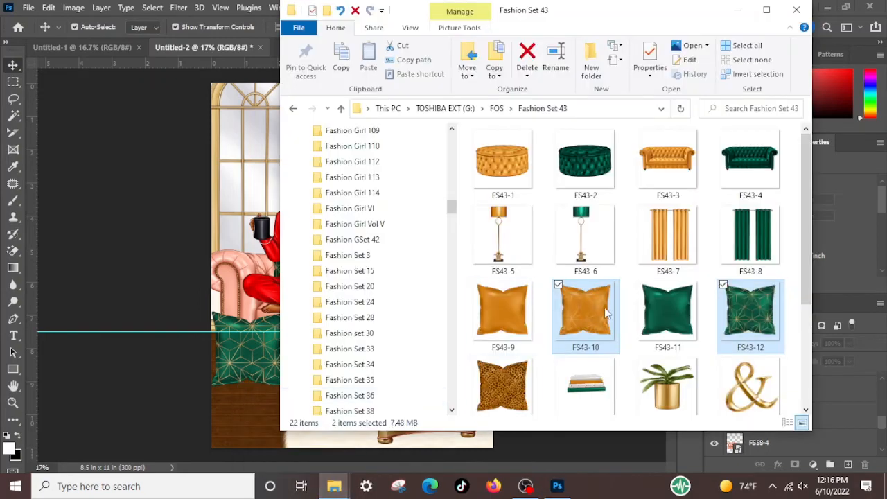
scroll(568, 298, "down", 2)
scroll(569, 298, "up", 2)
left_click(496, 109)
scroll(351, 239, "up", 1)
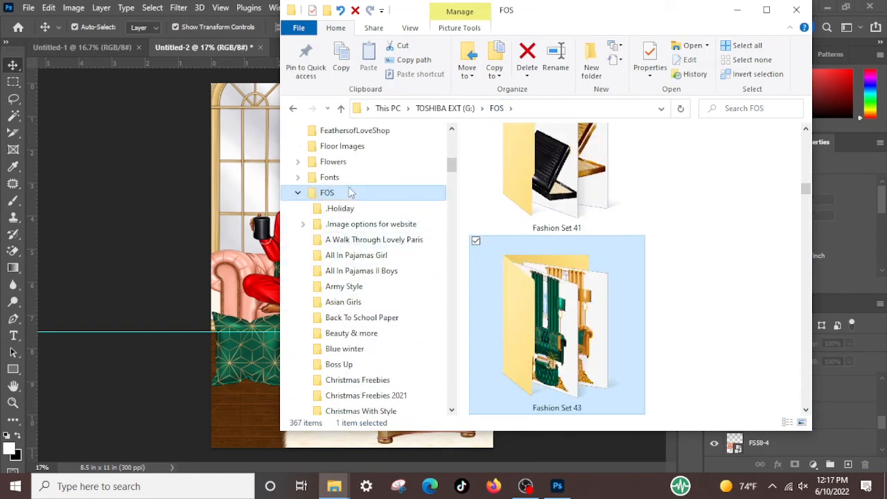
scroll(355, 208, "up", 7)
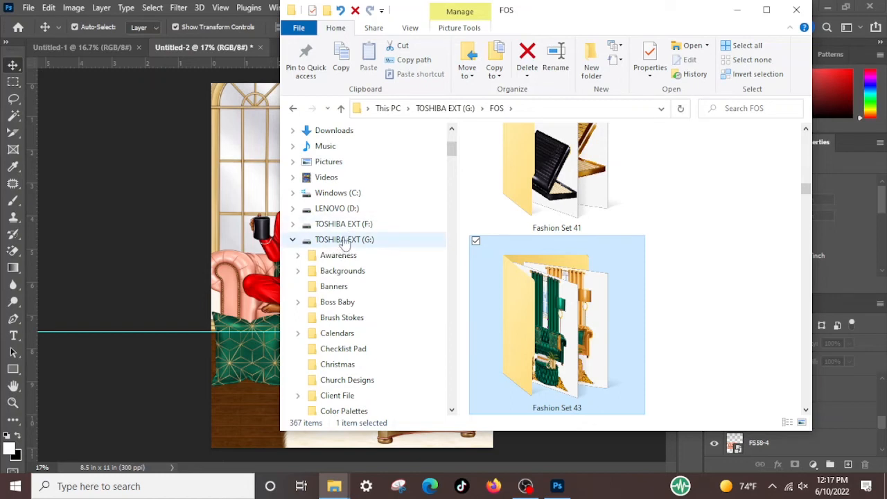
left_click(344, 224)
Open the WallArt folder inside ..LAST CHANGES, FOS and .Furniture on the F: drive.
left_click(496, 168)
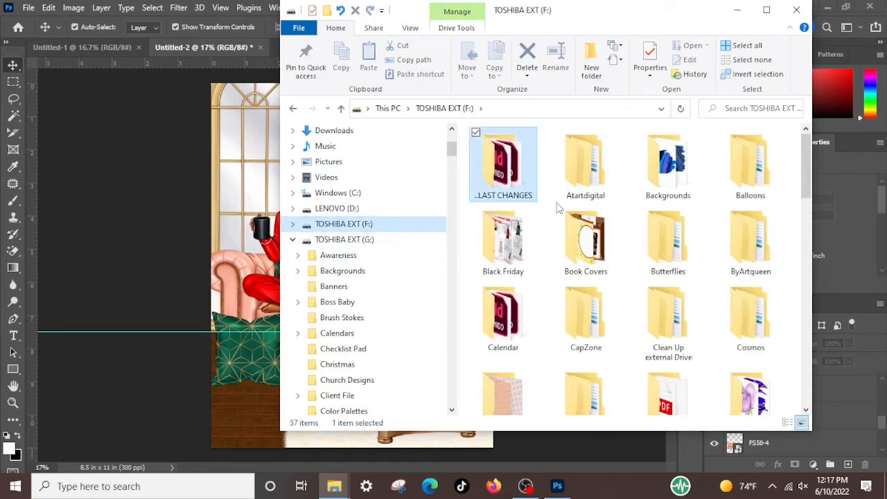
double_click(506, 198)
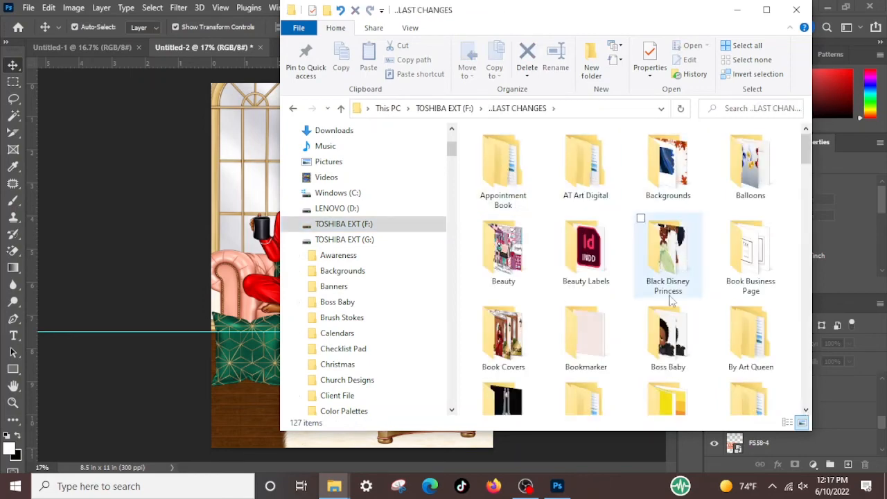
scroll(669, 298, "down", 5)
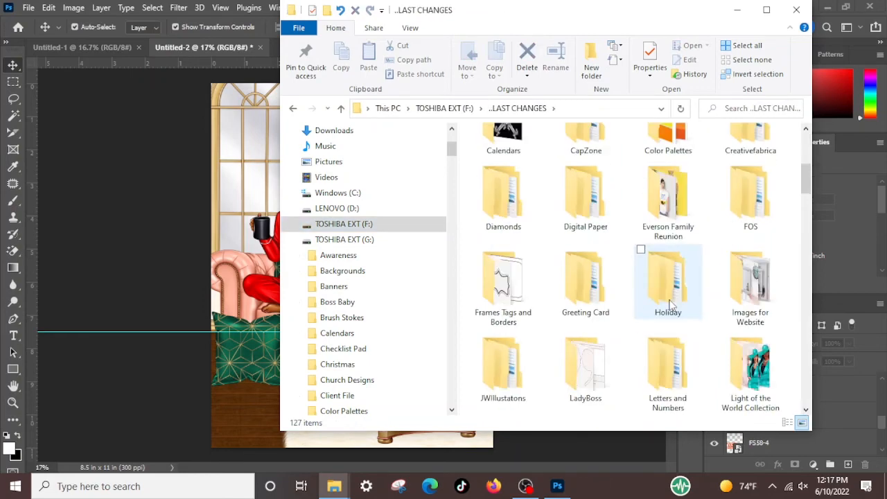
double_click(755, 203)
left_click(511, 167)
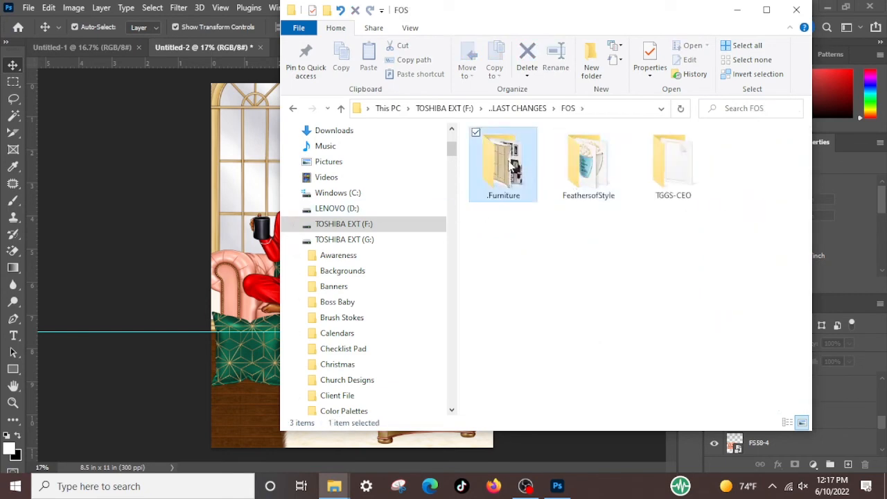
double_click(512, 166)
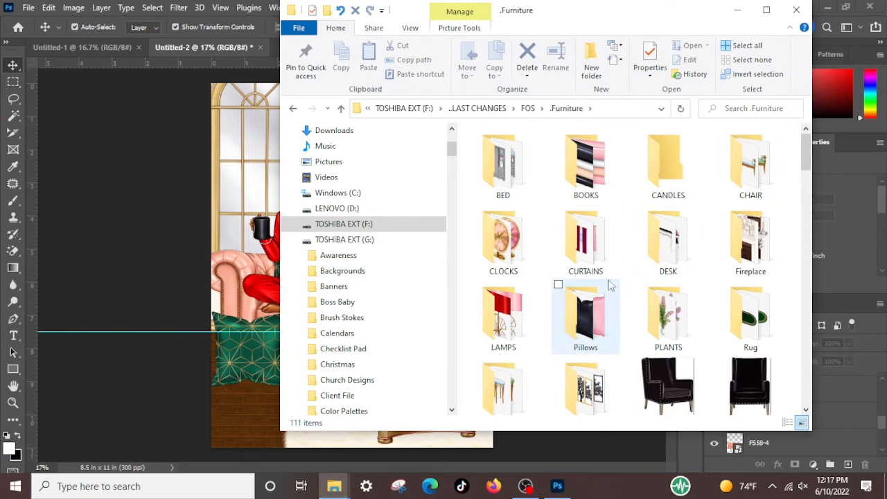
scroll(649, 355, "down", 1)
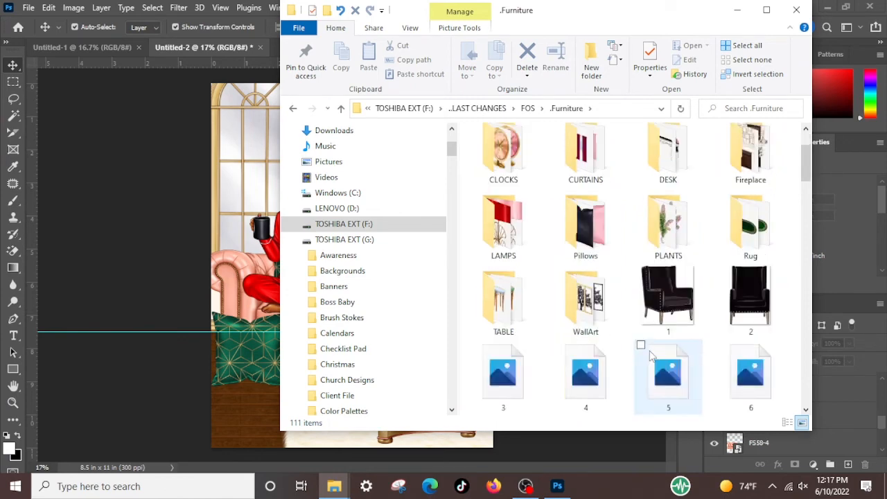
double_click(585, 301)
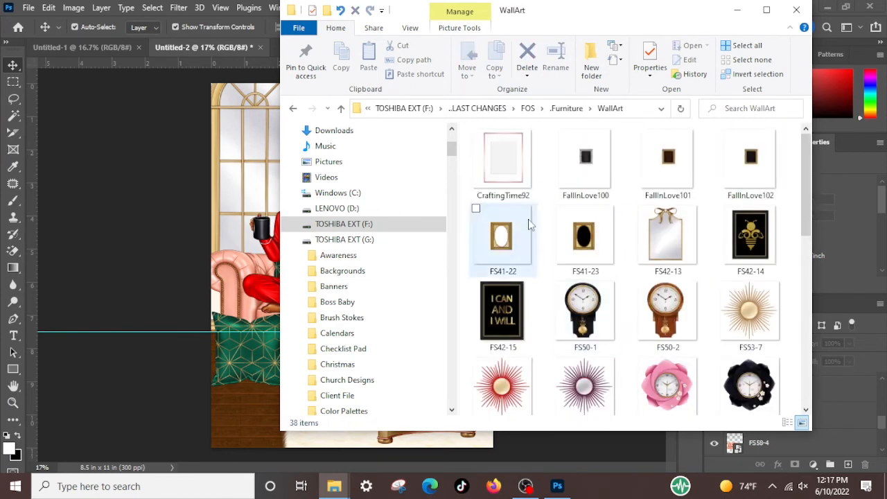
Place the FallInLove101 picture frame from the WallArt folder in the scene and scale it down to about 44.90%.
left_click_drag(617, 20, 681, 30)
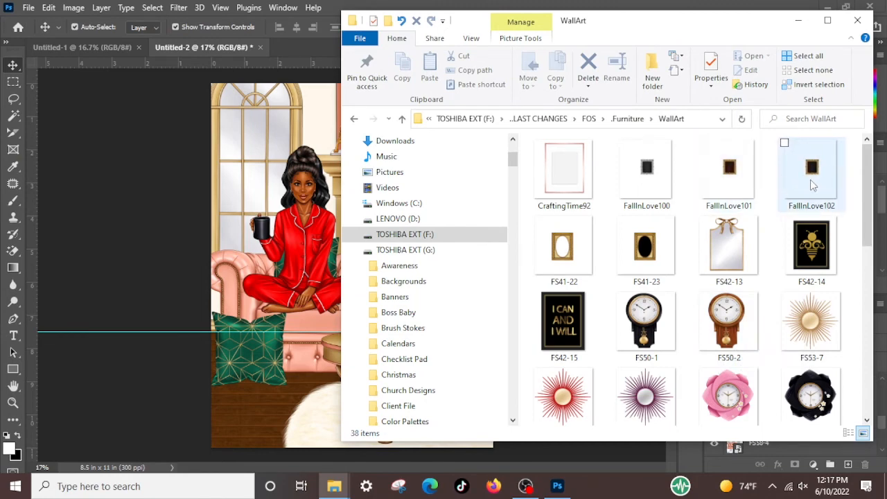
left_click_drag(732, 166, 148, 311)
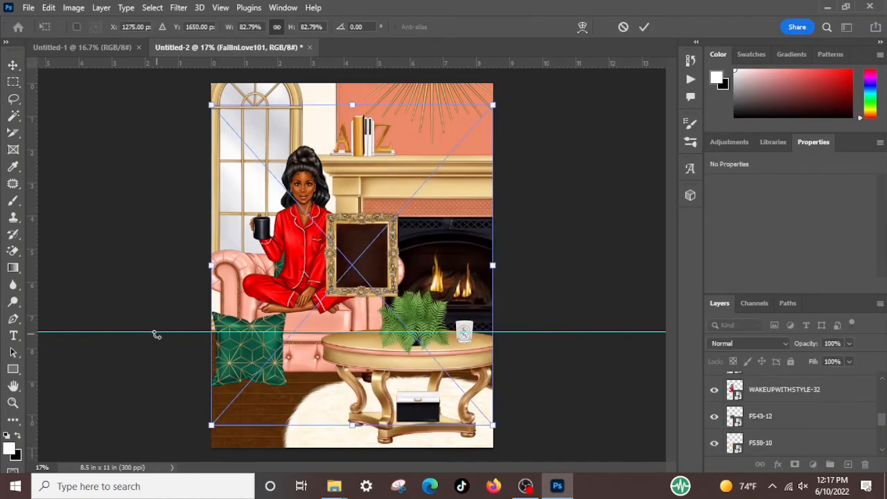
left_click_drag(208, 100, 352, 239)
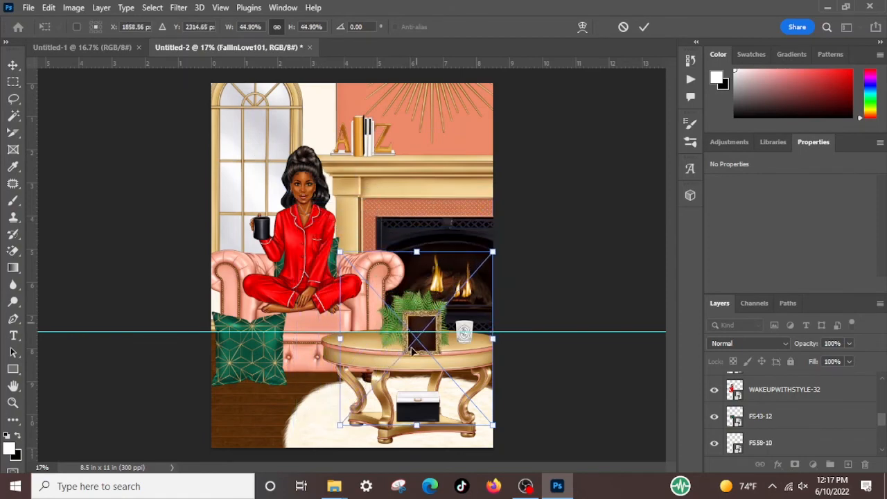
Move the picture frame onto the mantel beside the bookends and reduce it to 43.56%, at about X 7.13 in, Y 0.96 in.
left_click_drag(425, 348, 448, 145)
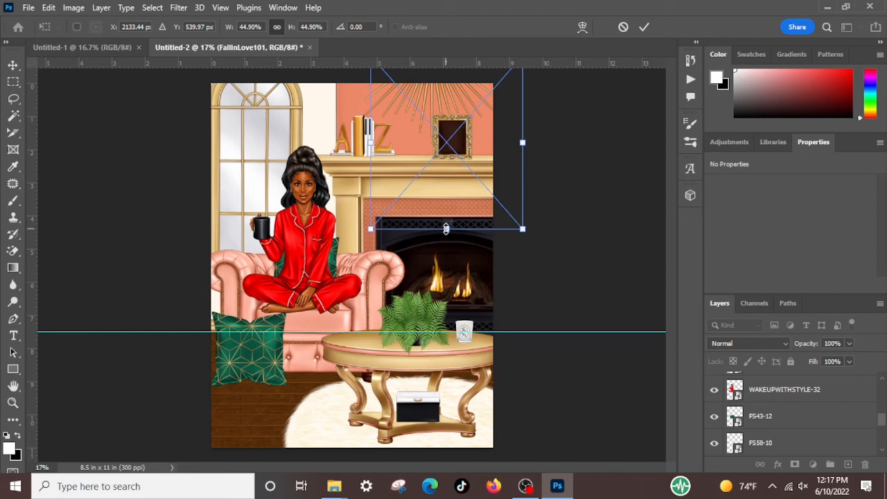
left_click_drag(446, 228, 447, 222)
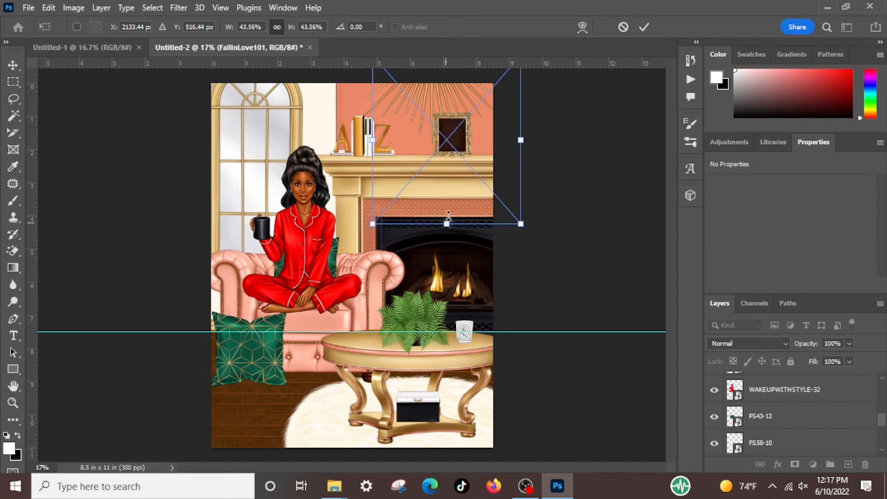
left_click_drag(455, 145, 475, 143)
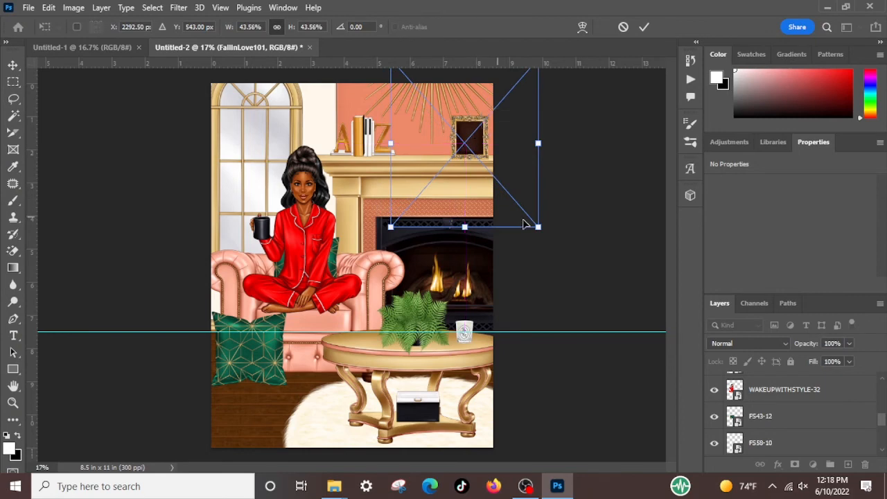
key("Return")
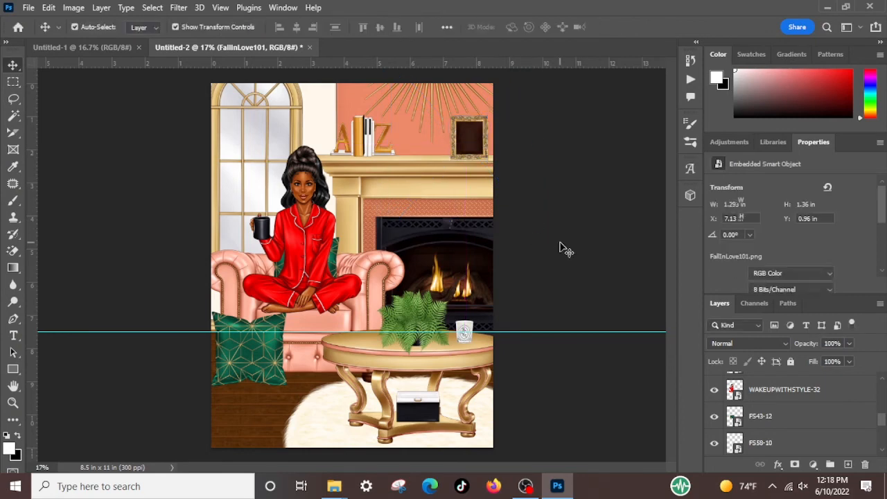
left_click(564, 247)
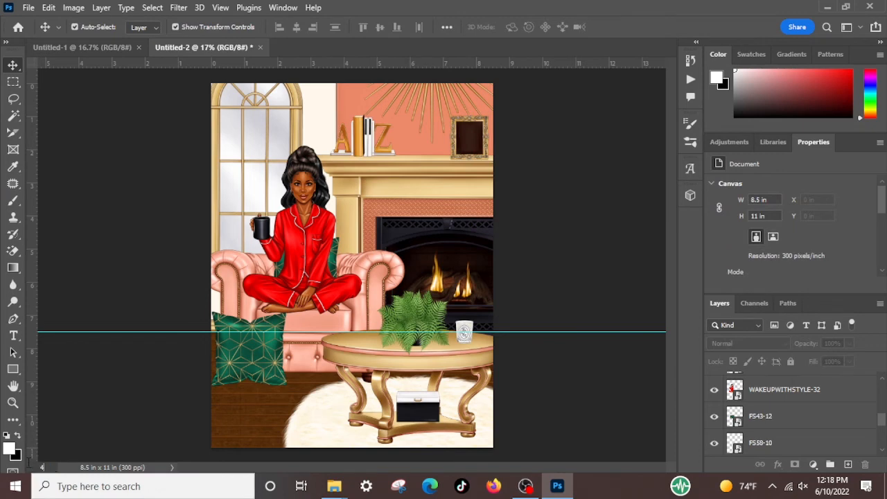
Raise the picture frame slightly so its base lines up with the back edge of the mantel.
type("5")
key("Return")
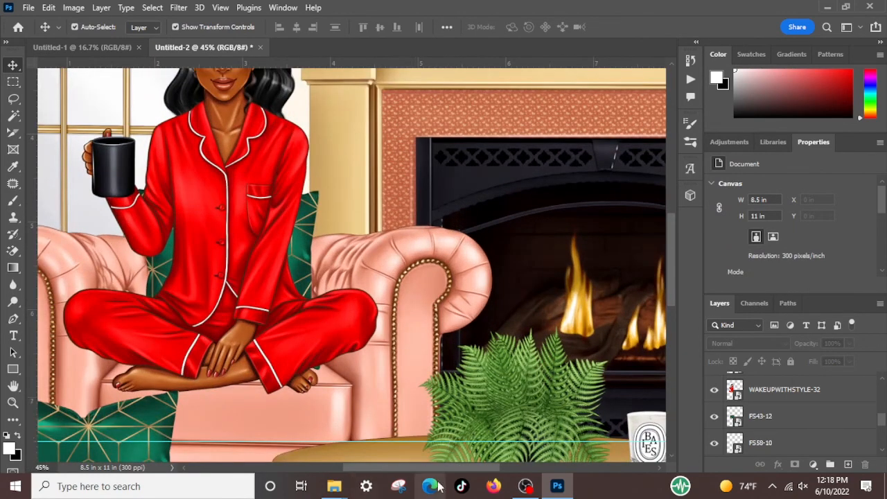
left_click_drag(440, 468, 533, 454)
scroll(253, 206, "up", 4)
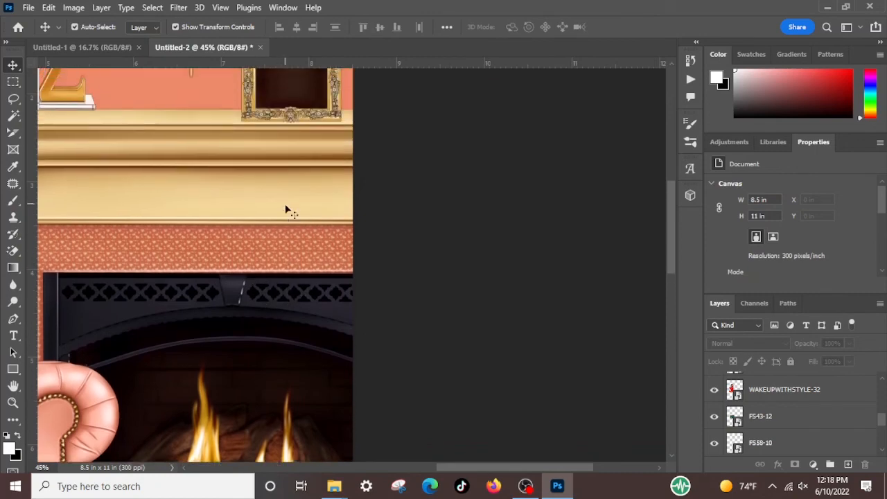
scroll(289, 210, "up", 5)
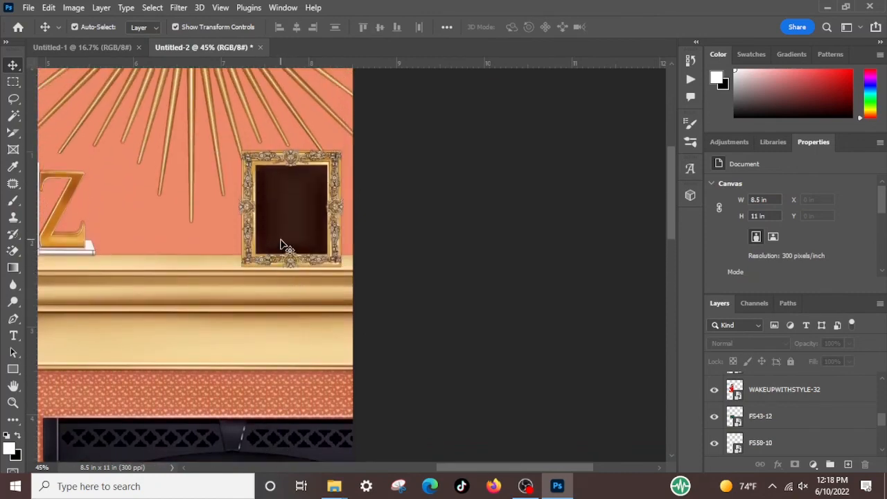
mouse_move(280, 244)
left_mouse_down()
mouse_move(285, 229)
mouse_move(276, 230)
left_mouse_up()
left_click(412, 309)
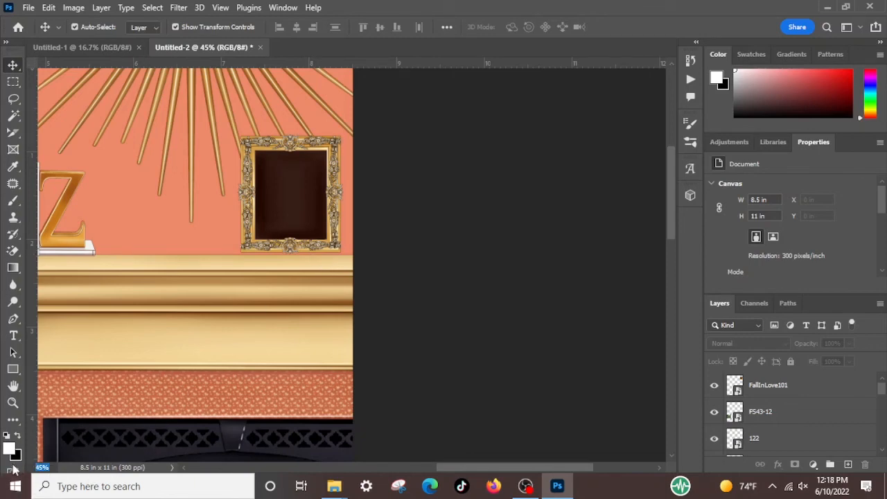
Fine-tune the picture frame's height at 200% zoom so its base rests on the mantel, at about Y 0.82 in.
type("200")
key("Return")
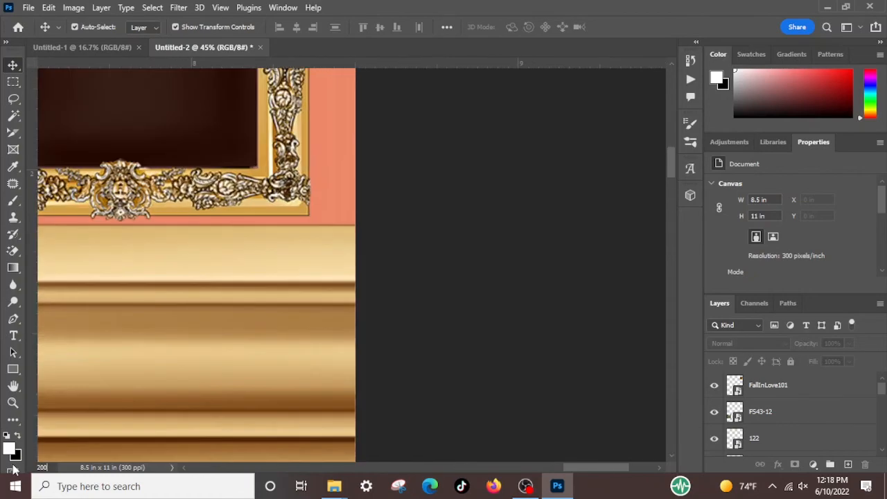
left_click_drag(589, 472, 566, 469)
left_click_drag(332, 191, 339, 208)
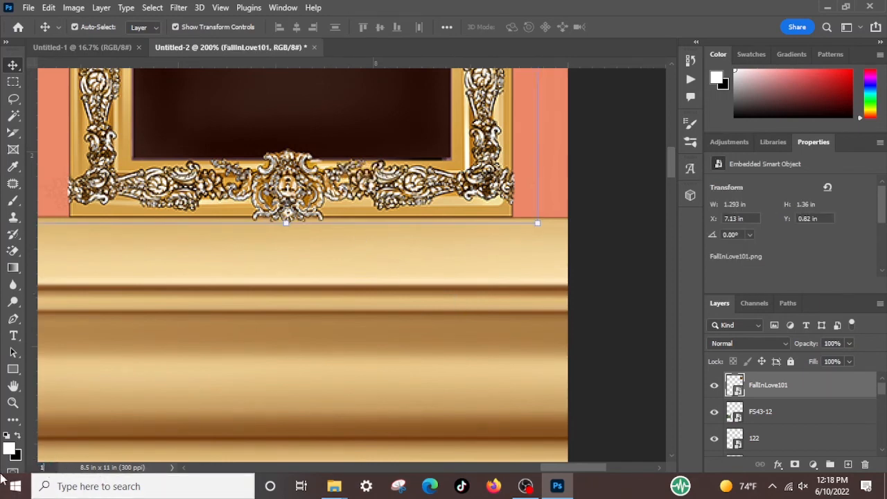
type("17")
key("Return")
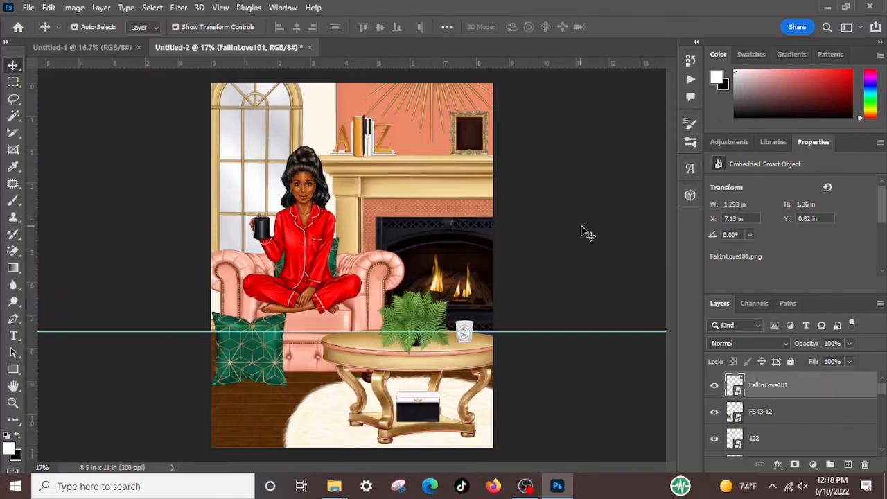
left_click(558, 327)
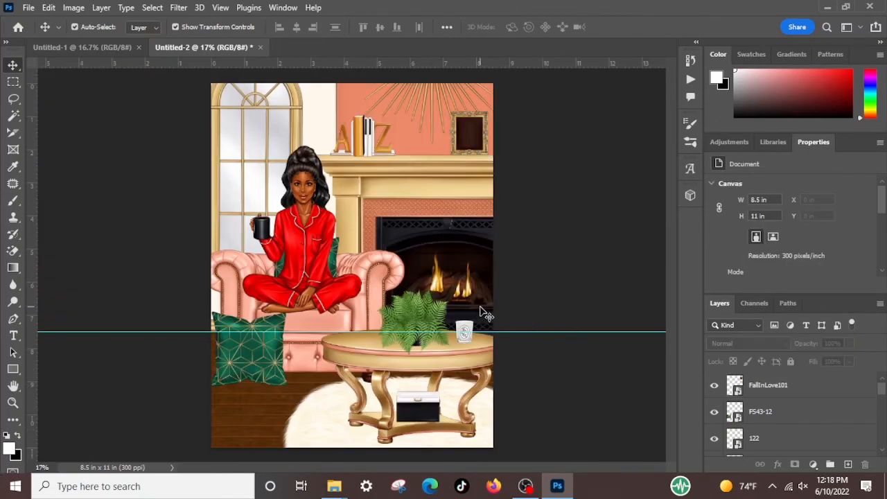
Shift the picture frame along the mantel toward the bookends to about X 6.35 in, Y 0.87 in.
left_click(483, 148)
left_click_drag(483, 147, 456, 146)
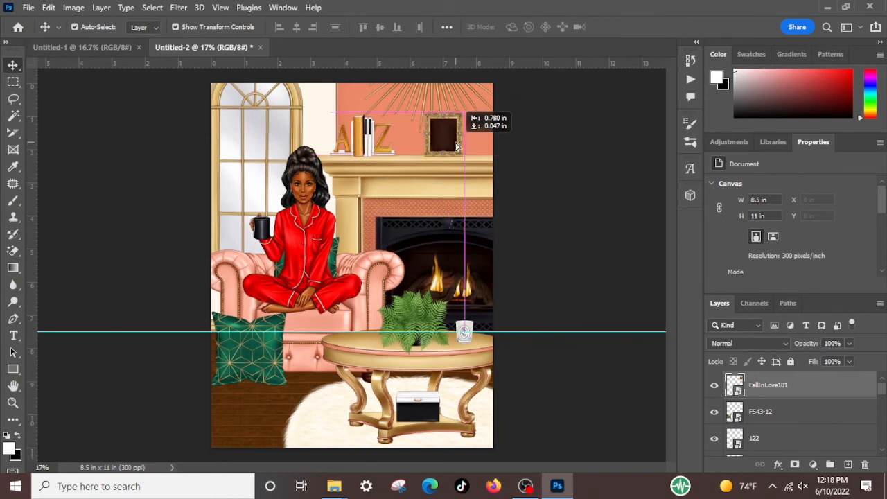
left_click_drag(456, 146, 456, 145)
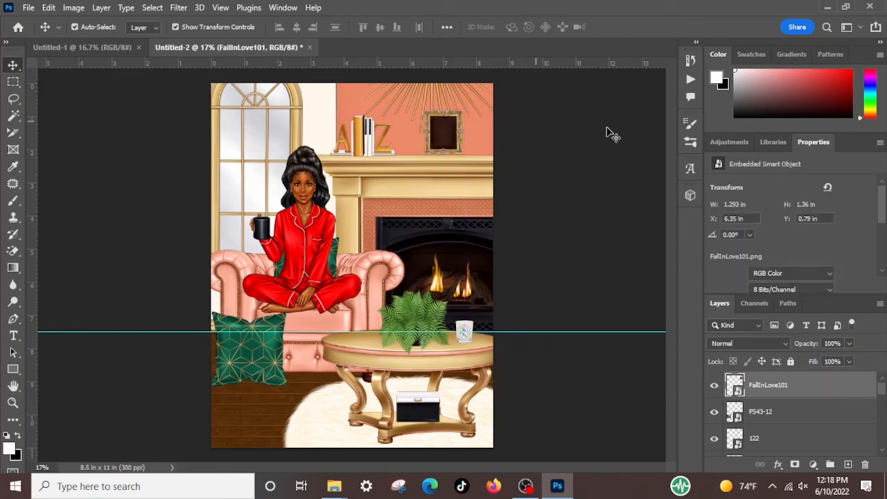
left_click(610, 134)
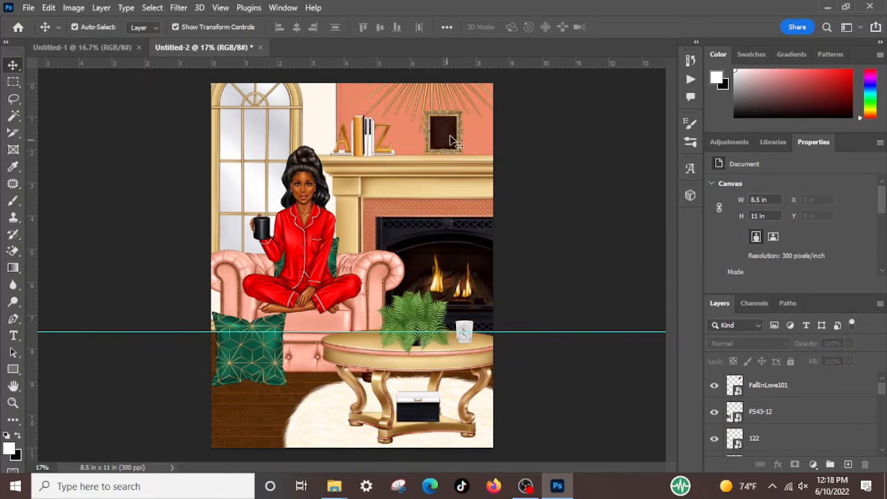
left_click_drag(452, 141, 454, 144)
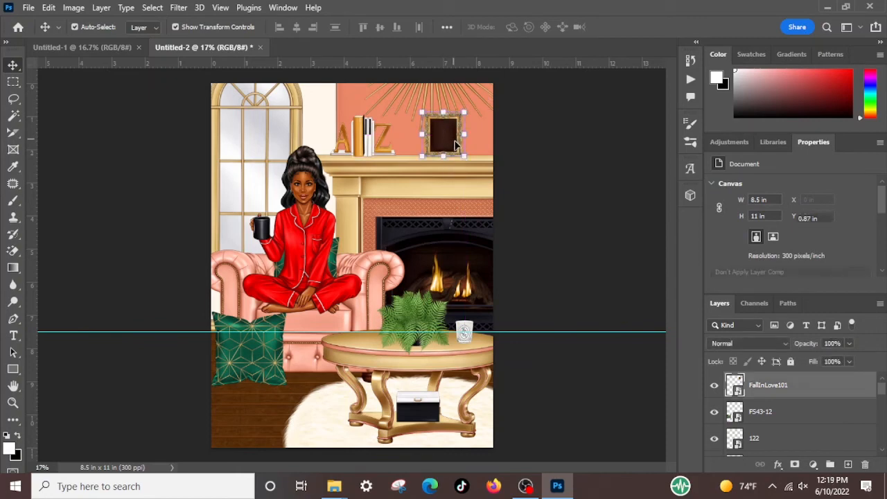
left_click(634, 196)
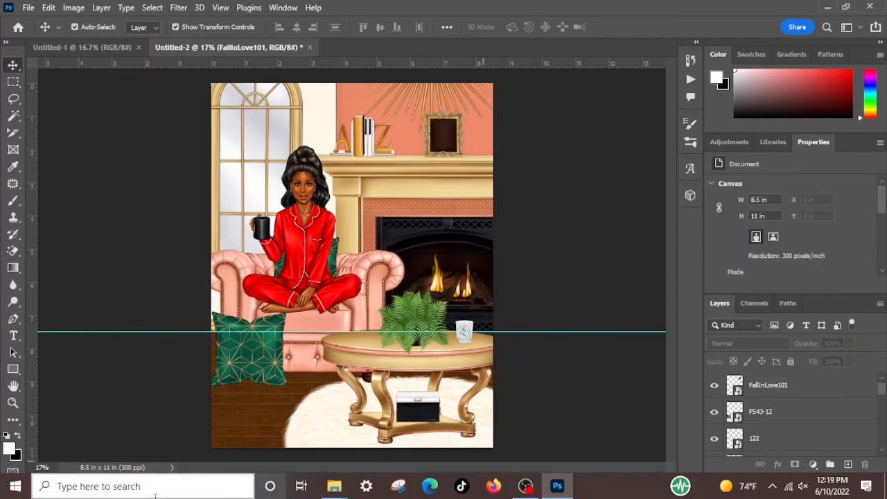
Raise the picture frame to about Y 0.82 in at 200% zoom, aligning its base with the mantel's back edge, and return to 17% zoom.
left_click(43, 468)
type("200")
key("Return")
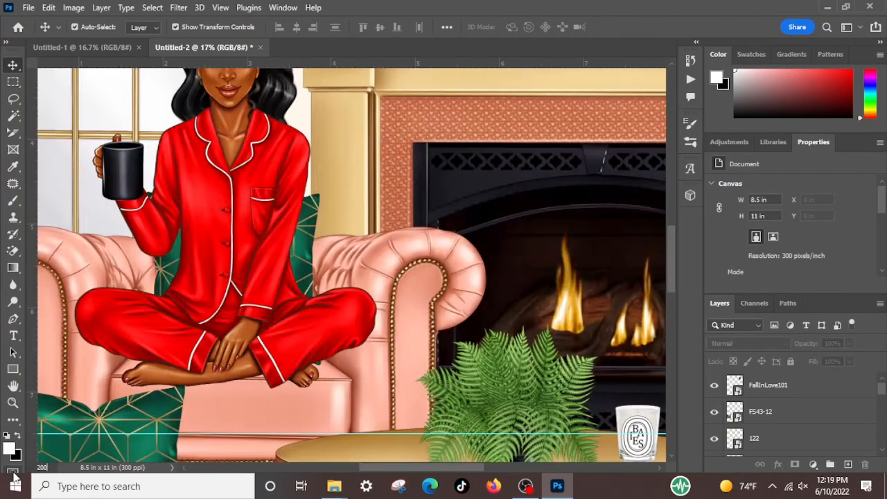
scroll(561, 201, "up", 3)
scroll(563, 185, "up", 5)
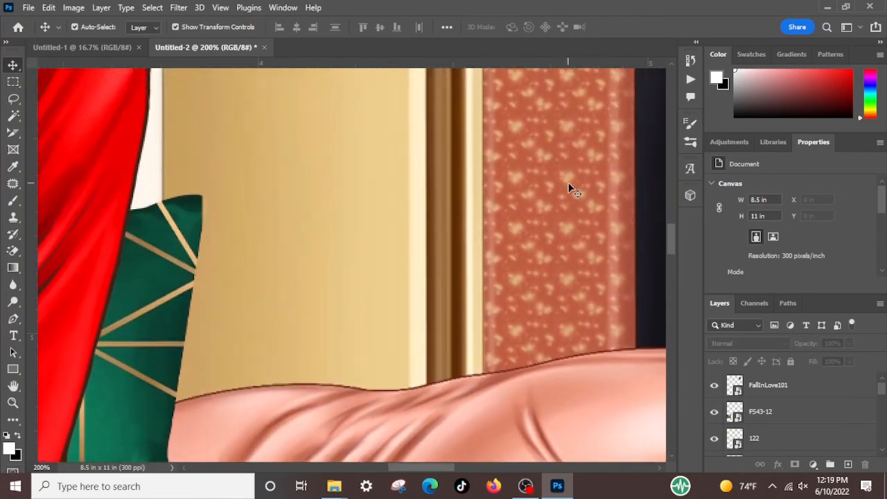
scroll(577, 193, "up", 6)
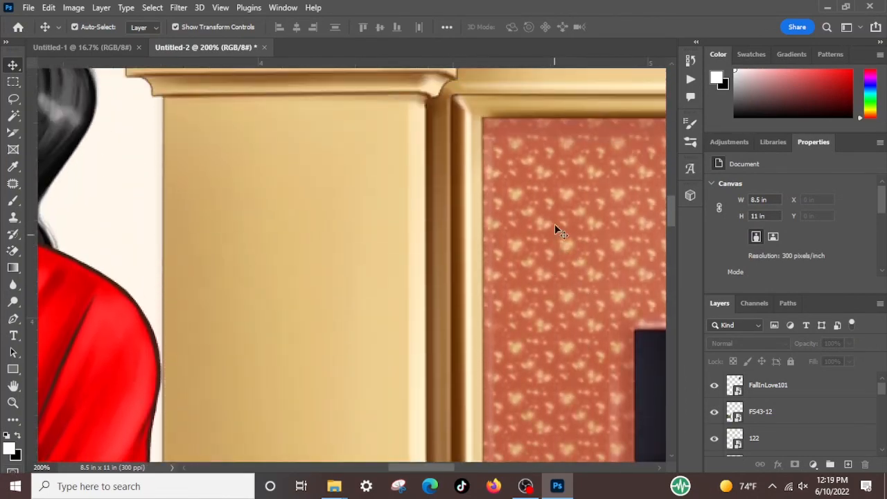
scroll(552, 292, "up", 4)
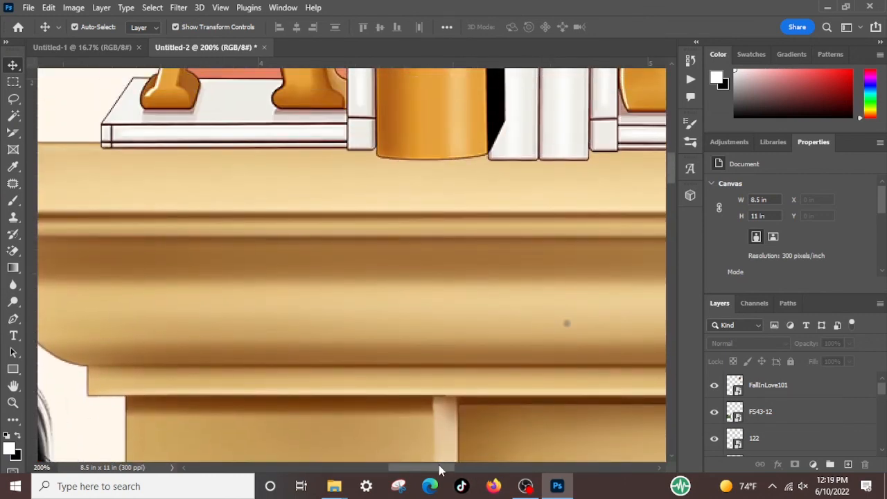
left_click_drag(439, 470, 541, 446)
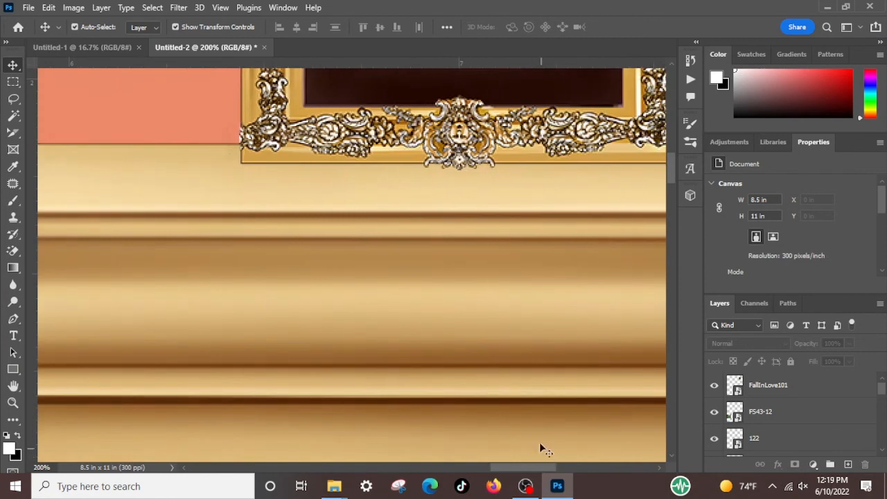
left_click_drag(458, 164, 458, 144)
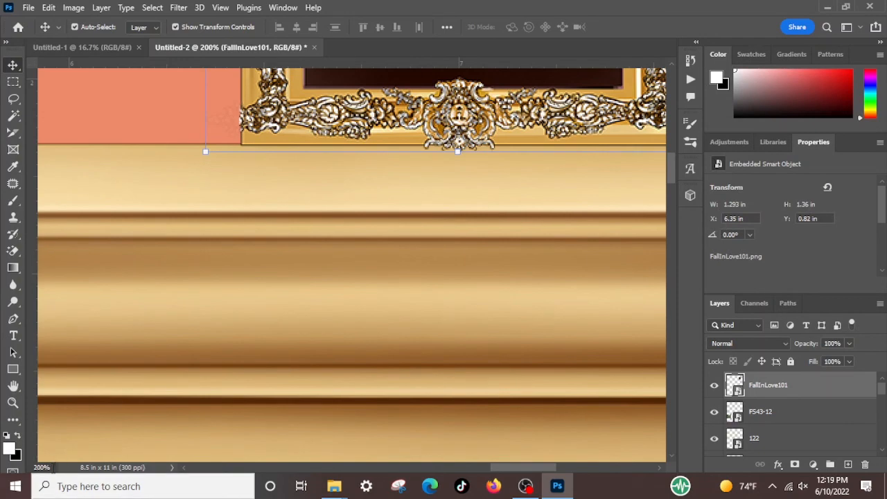
left_click(43, 466)
type("17")
key("Return")
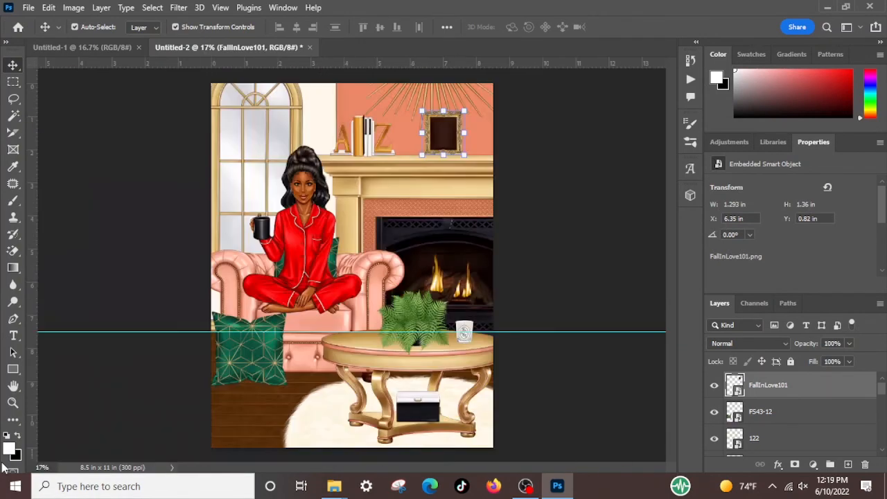
left_click(600, 331)
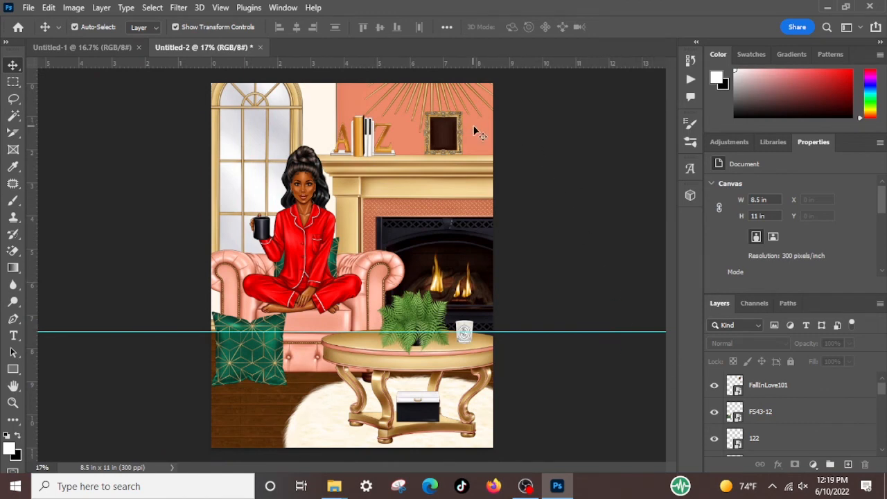
left_click(794, 384)
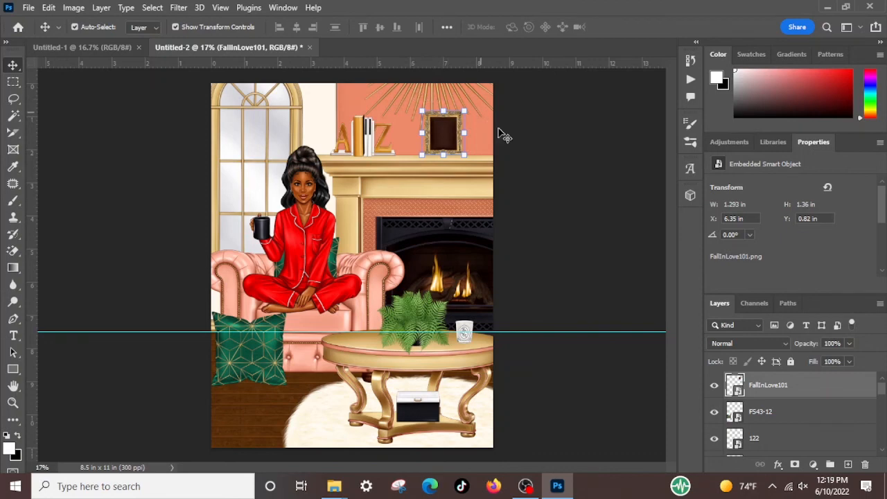
left_click(488, 362)
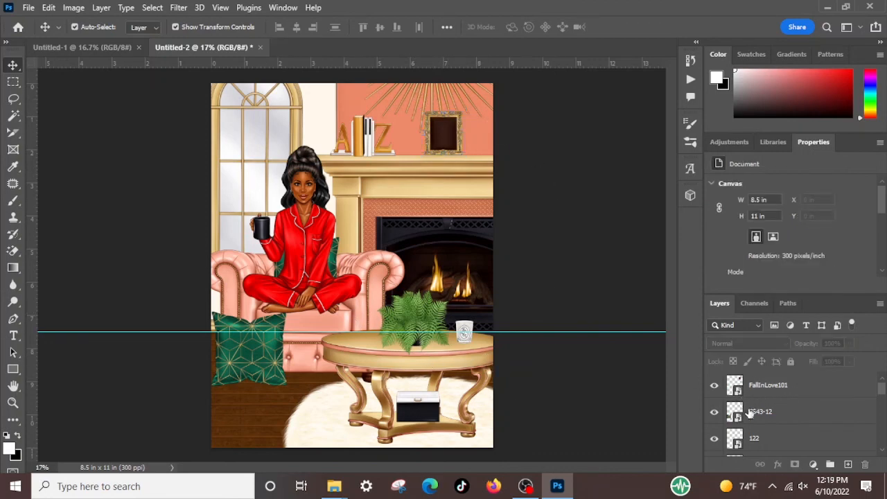
Compare the two seated figures in the scene by hiding and restoring the WAKEUPWITHSTYLE-14 and WAKEUPWITHSTYLE-32 layers one at a time.
scroll(748, 416, "down", 3)
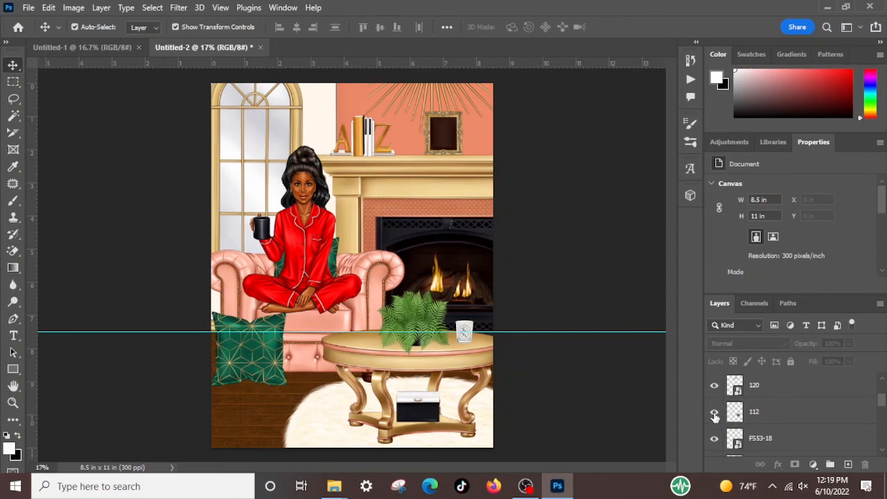
scroll(715, 415, "down", 4)
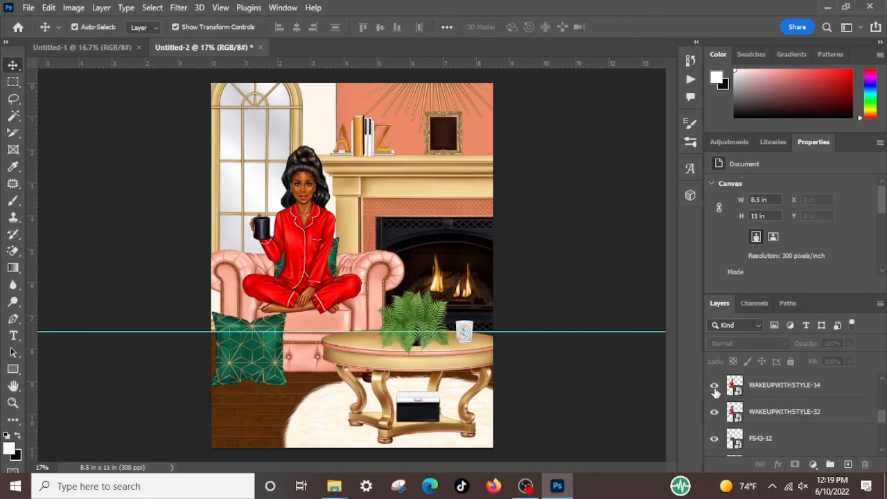
left_click(714, 386)
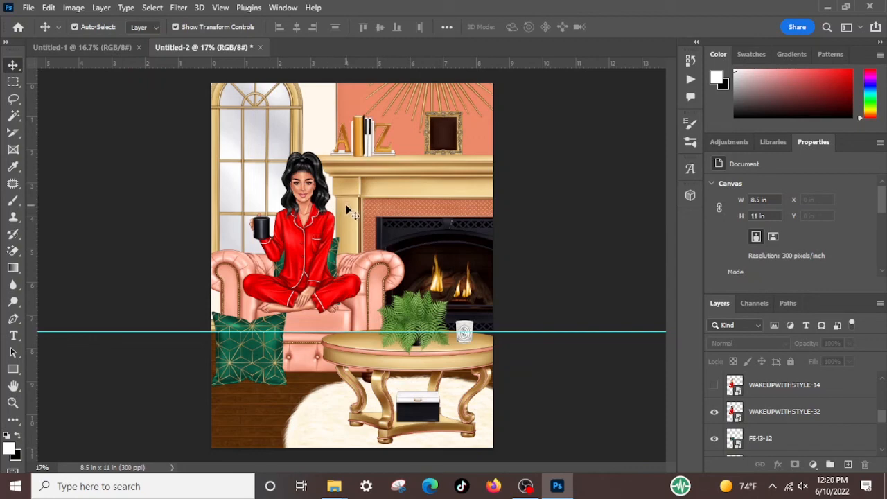
left_click(714, 385)
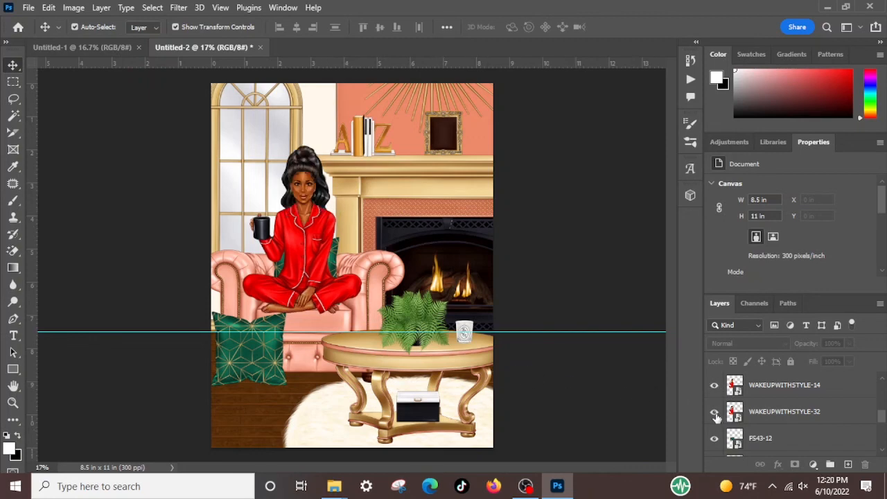
left_click(714, 413)
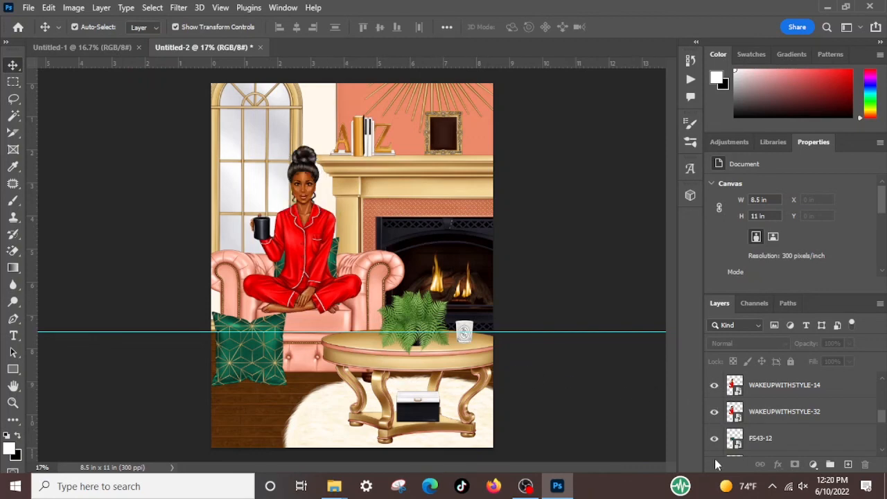
left_click(715, 411)
left_click(714, 385)
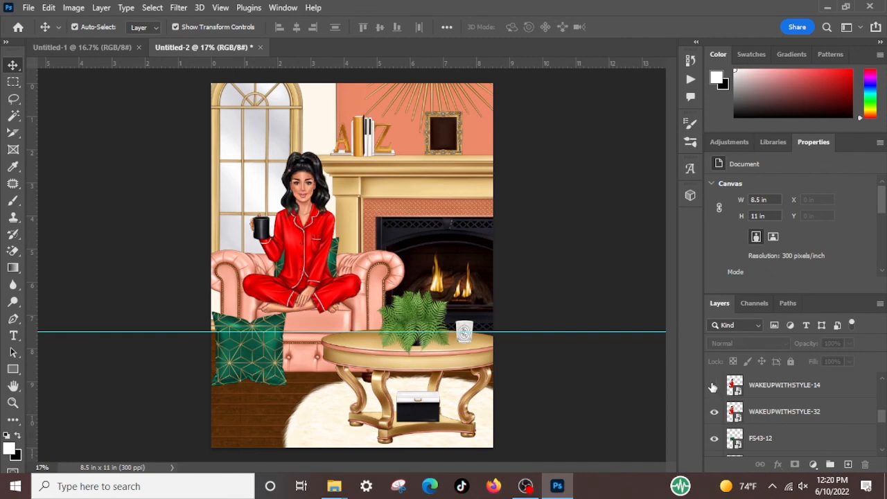
left_click(714, 385)
Hide the WAKEUPWITHSTYLE-14 layer and show only the WAKEUPWITHSTYLE-32 figure on the pink armchair.
left_click(714, 411)
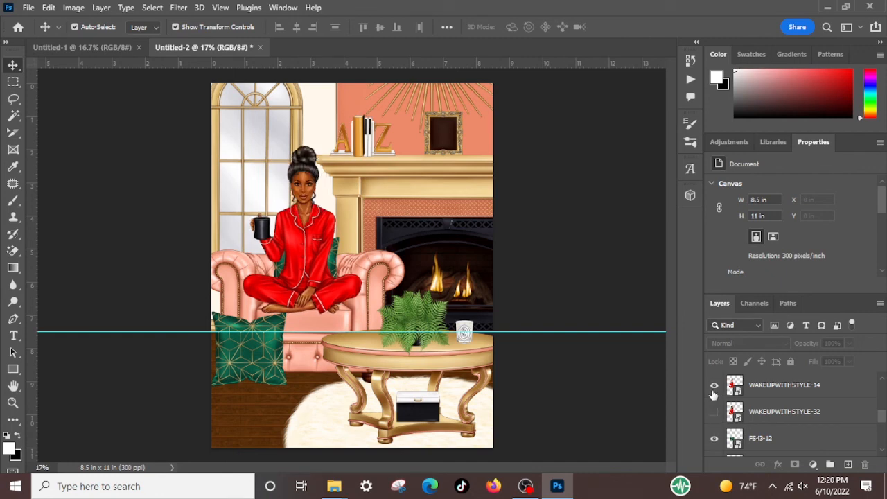
left_click(714, 387)
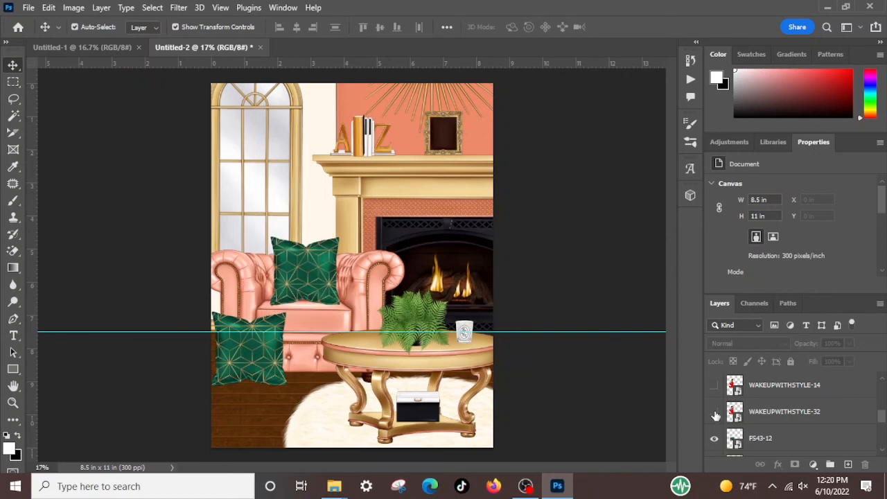
left_click(714, 412)
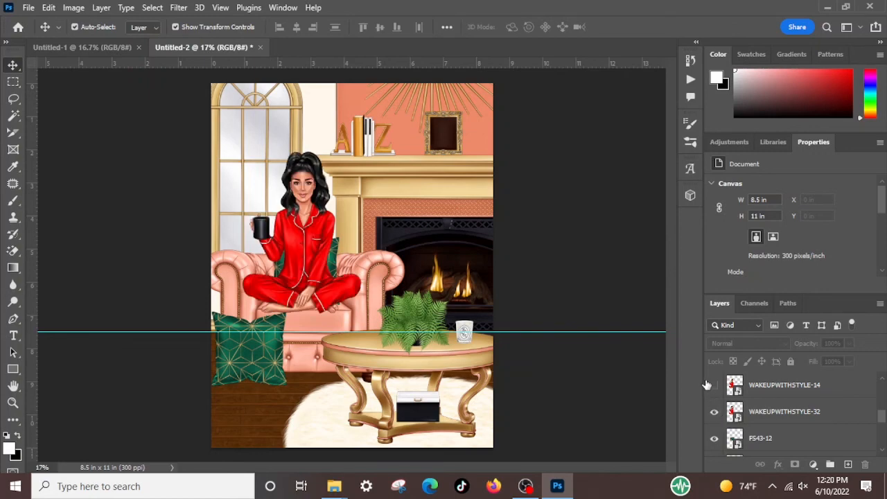